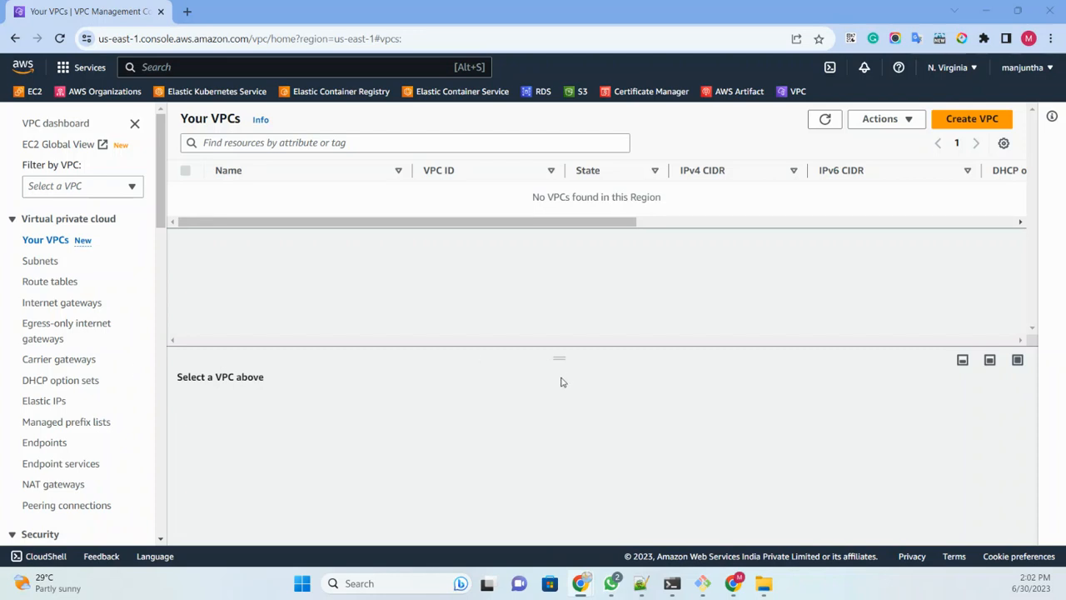
Step: Create a VPC together with its other networking resources, with NAT gateways in 1 AZ and VPC endpoints set to None
left_click(958, 118)
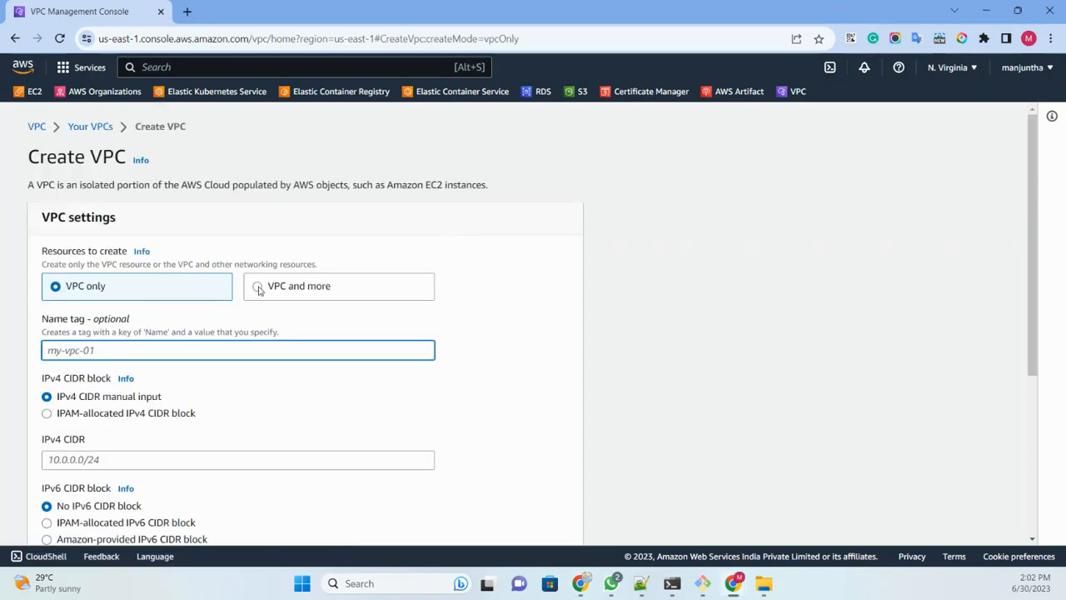
left_click(259, 287)
scroll(283, 245, "down", 3)
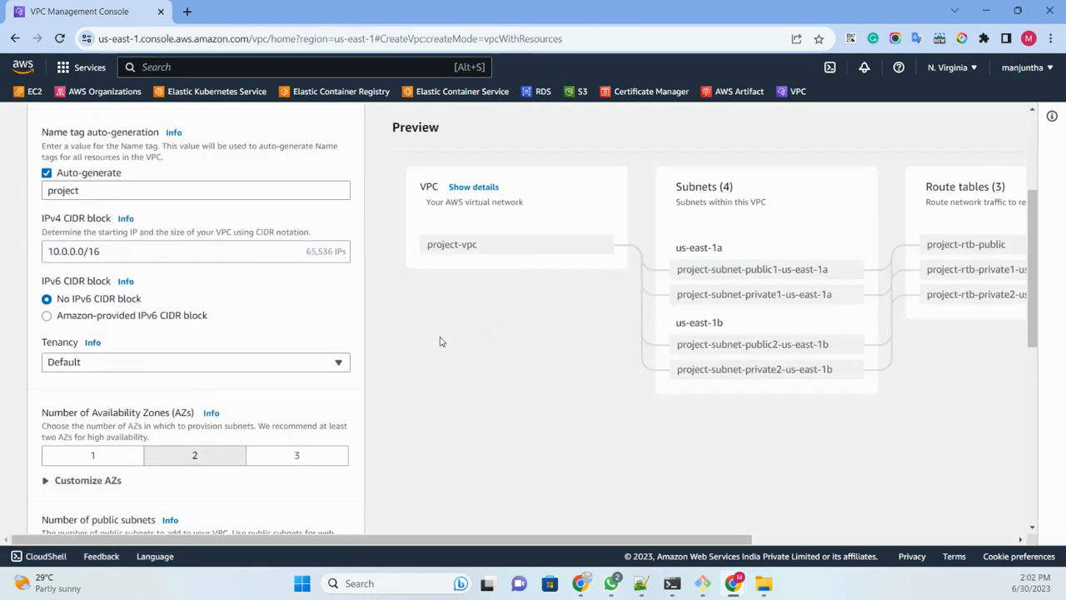
scroll(441, 342, "down", 4)
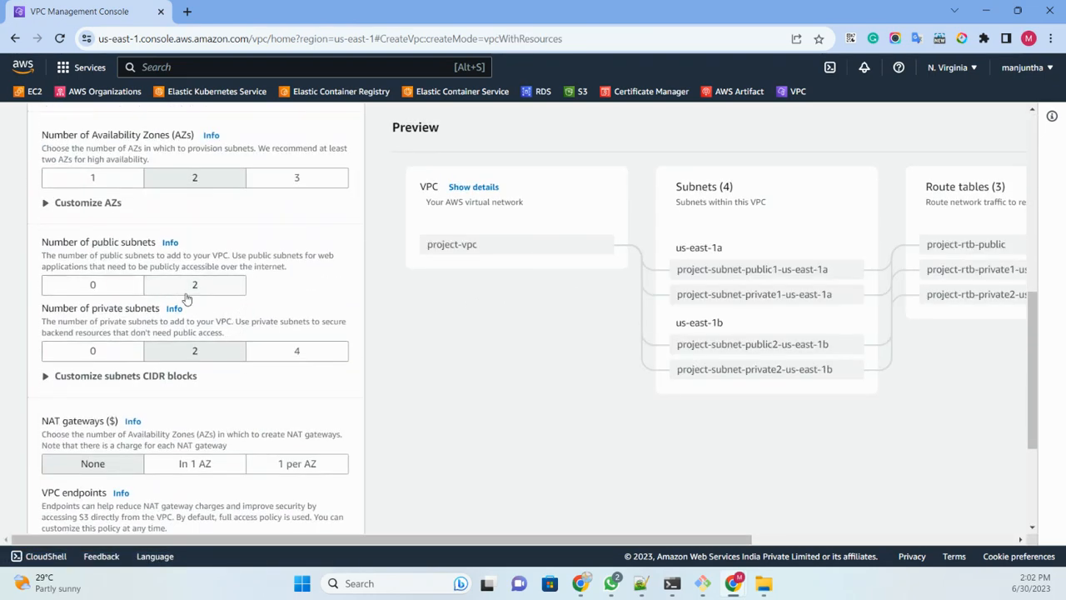
scroll(220, 314, "down", 3)
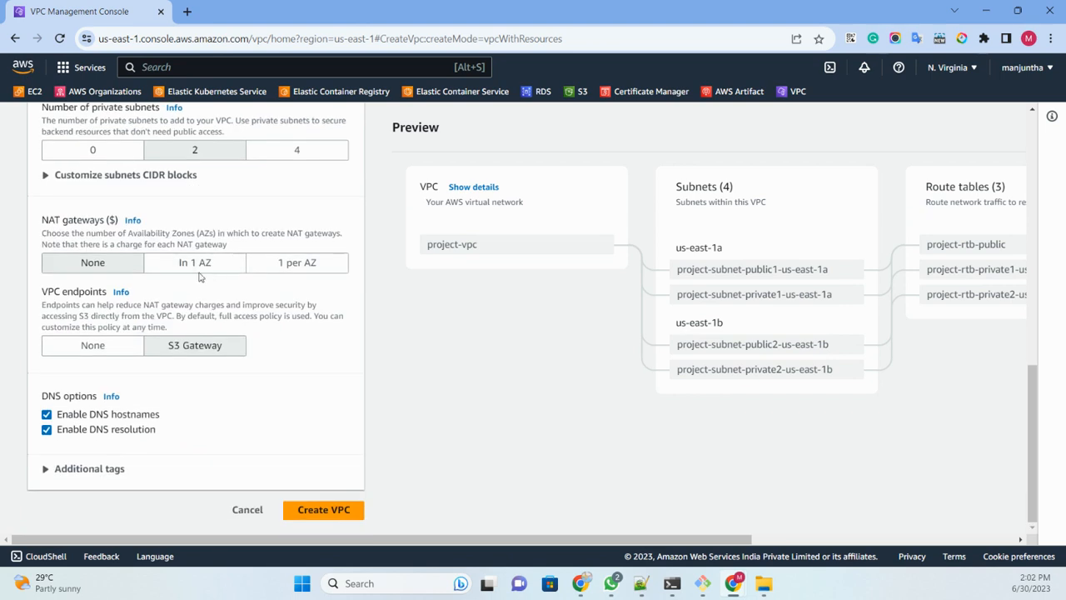
left_click(200, 264)
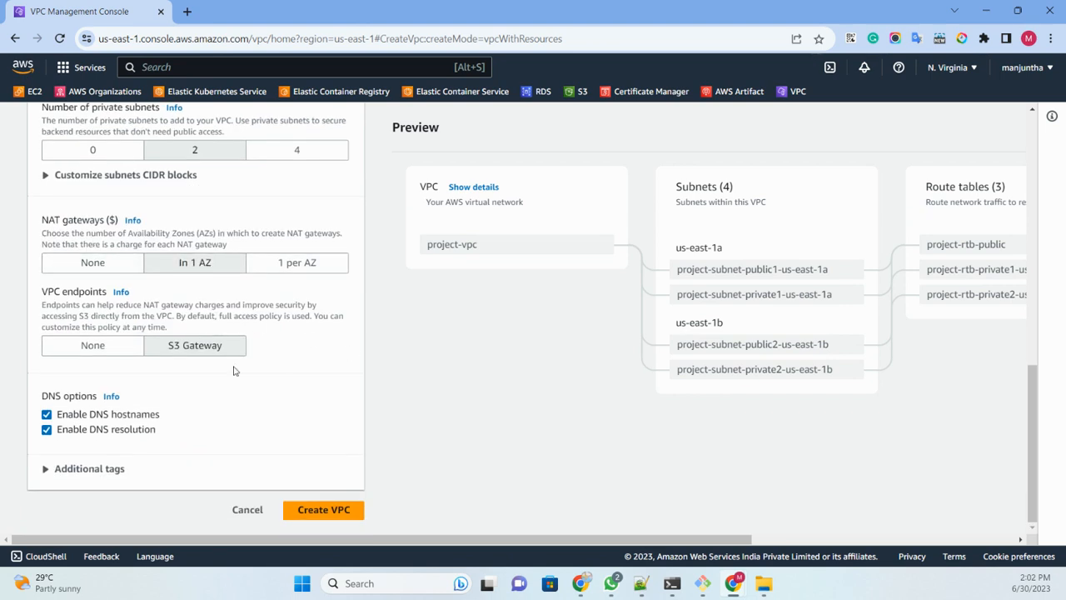
left_click(136, 348)
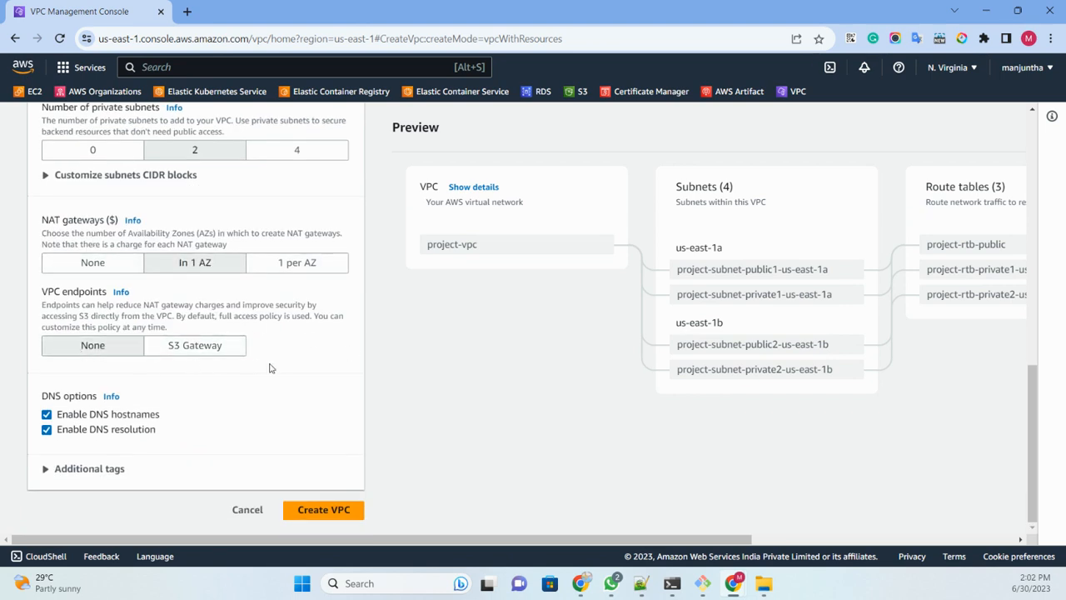
left_click(343, 508)
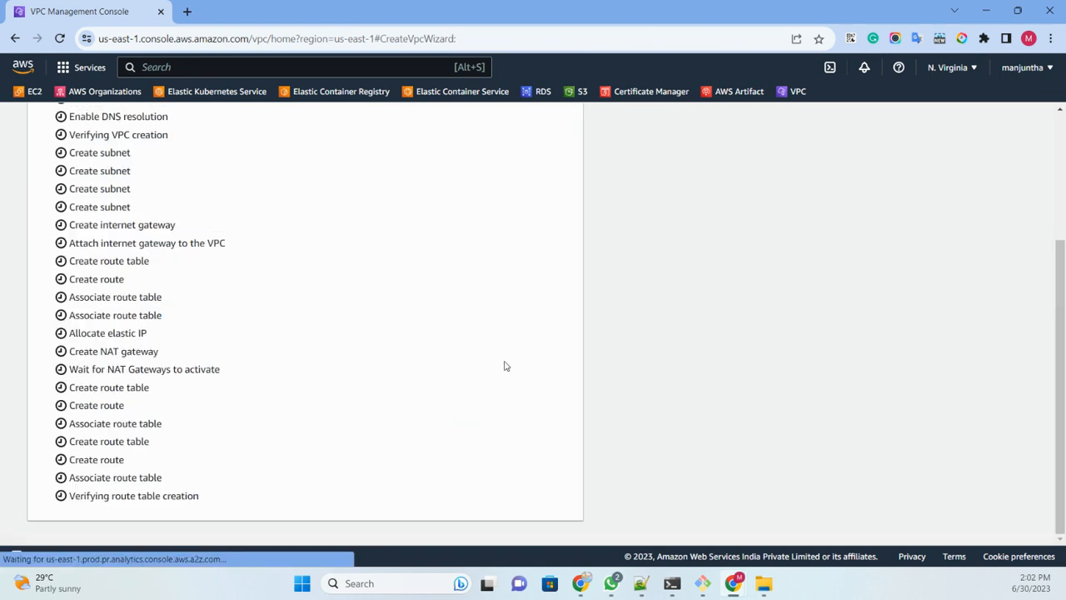
Step: Open EC2 in a separate browser tab and display its refreshed list of instances
right_click(23, 93)
left_click(71, 105)
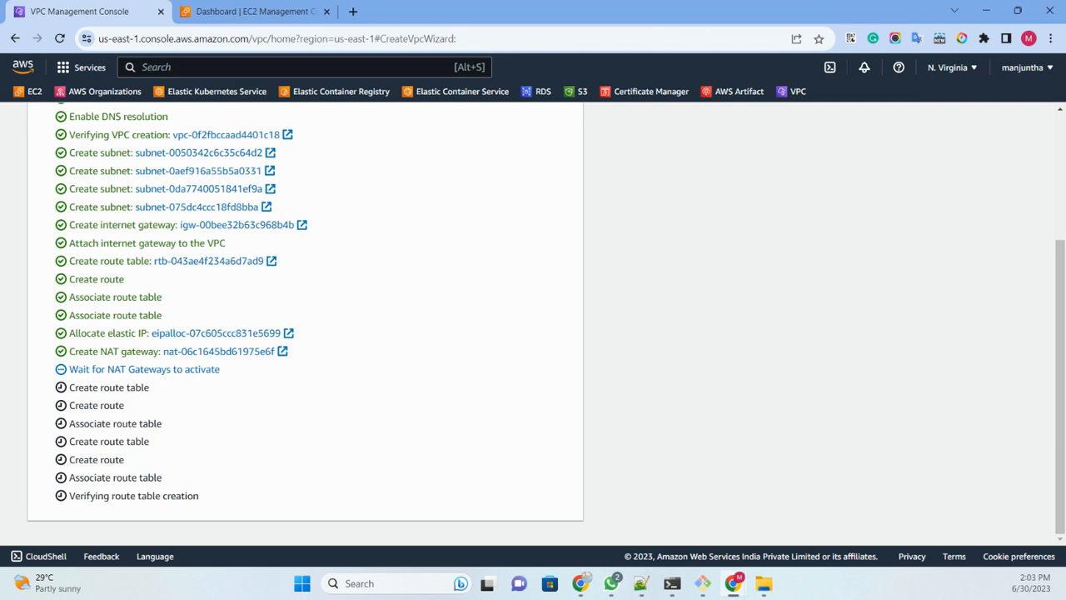
left_click(490, 382)
left_click(246, 12)
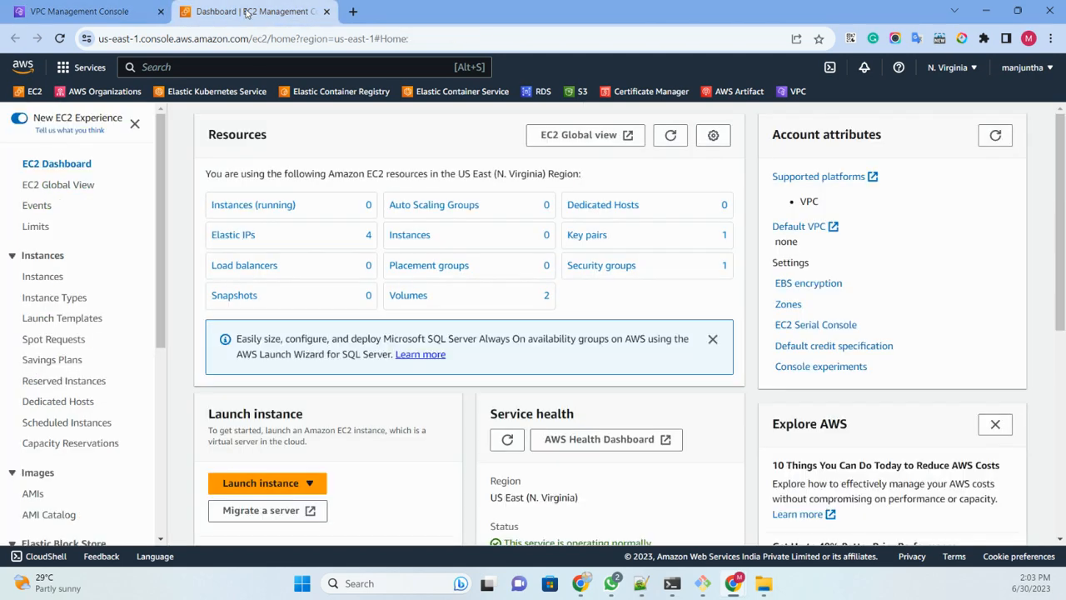
left_click(45, 278)
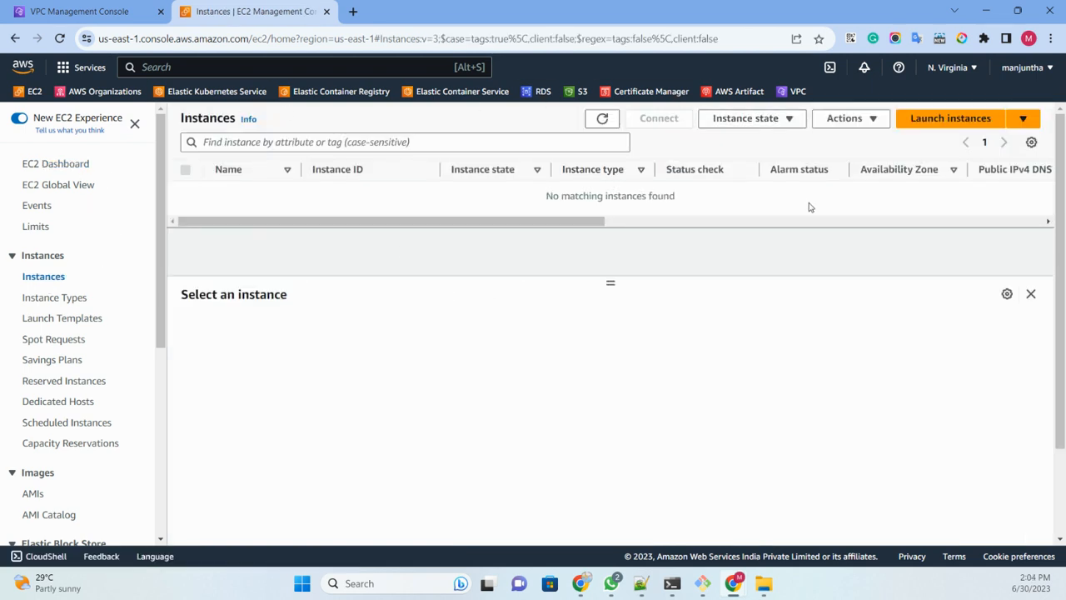
left_click(603, 120)
Step: Return to the VPC creation progress and open the details of the created VPC
left_click(115, 18)
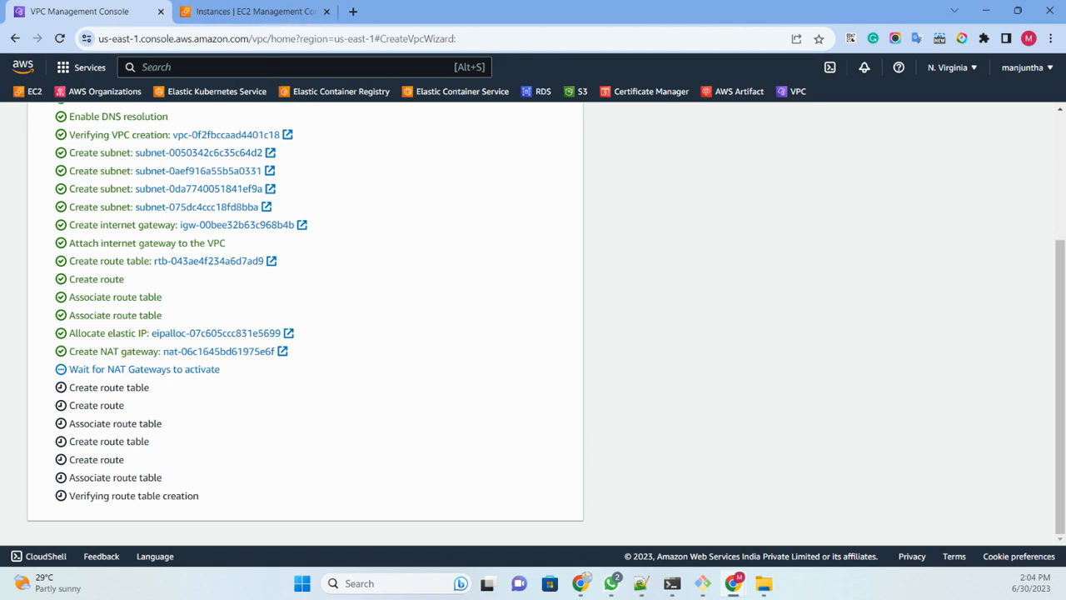
key("alt+Tab")
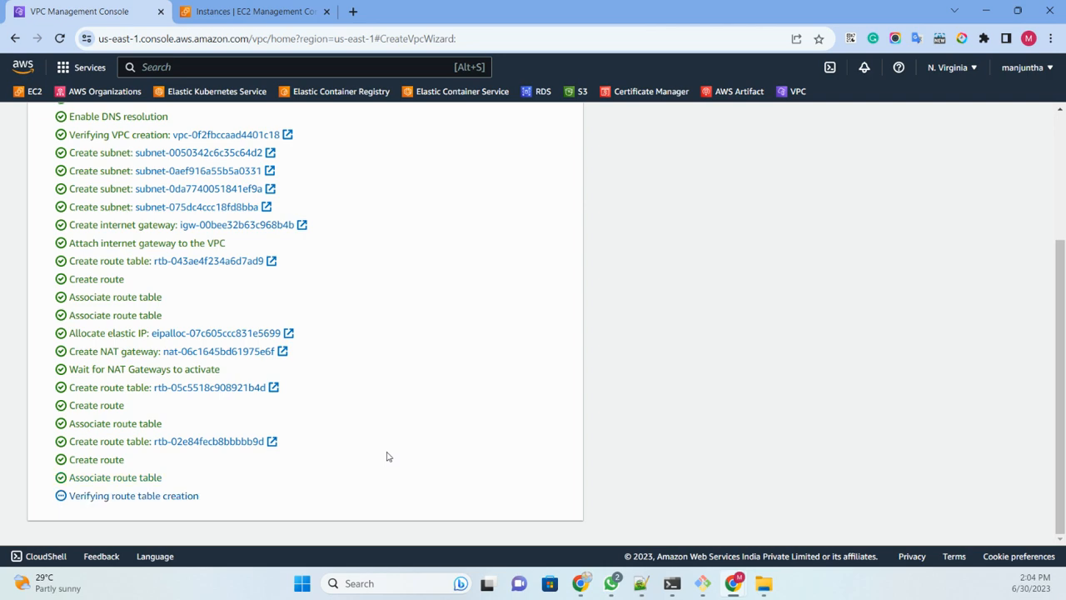
left_click(580, 531)
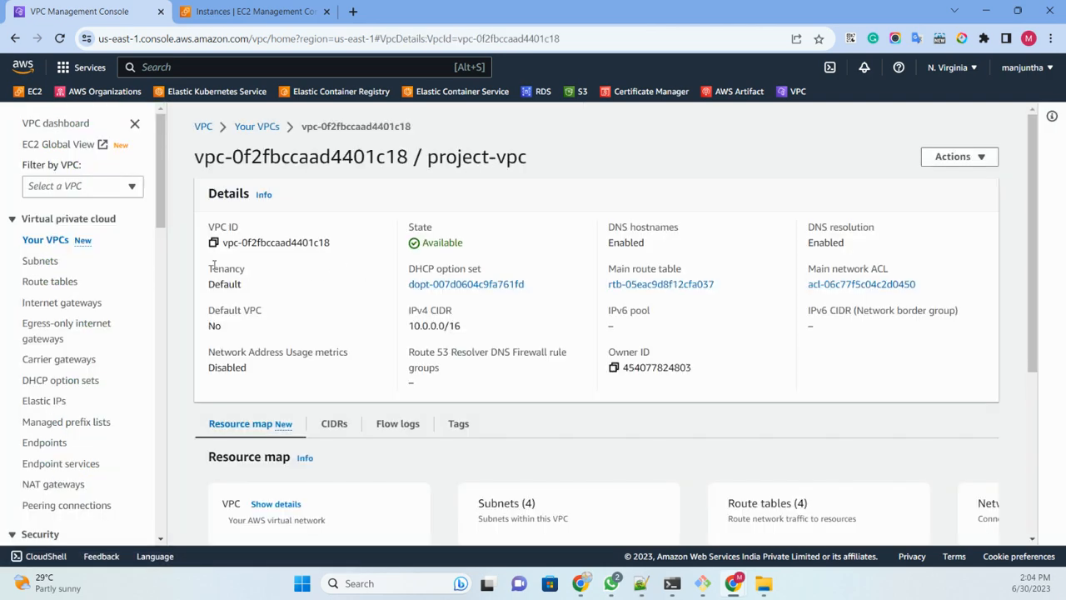
Step: Show the subnets list sorted by name in ascending order, with the Name column widened to read the full names
left_click(42, 263)
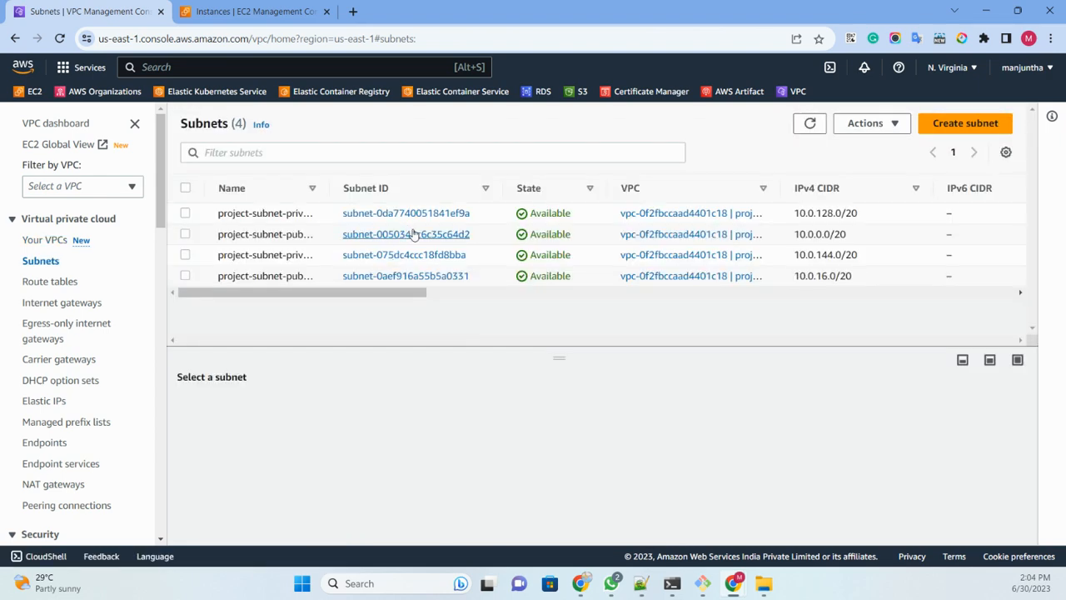
left_click_drag(330, 188, 572, 191)
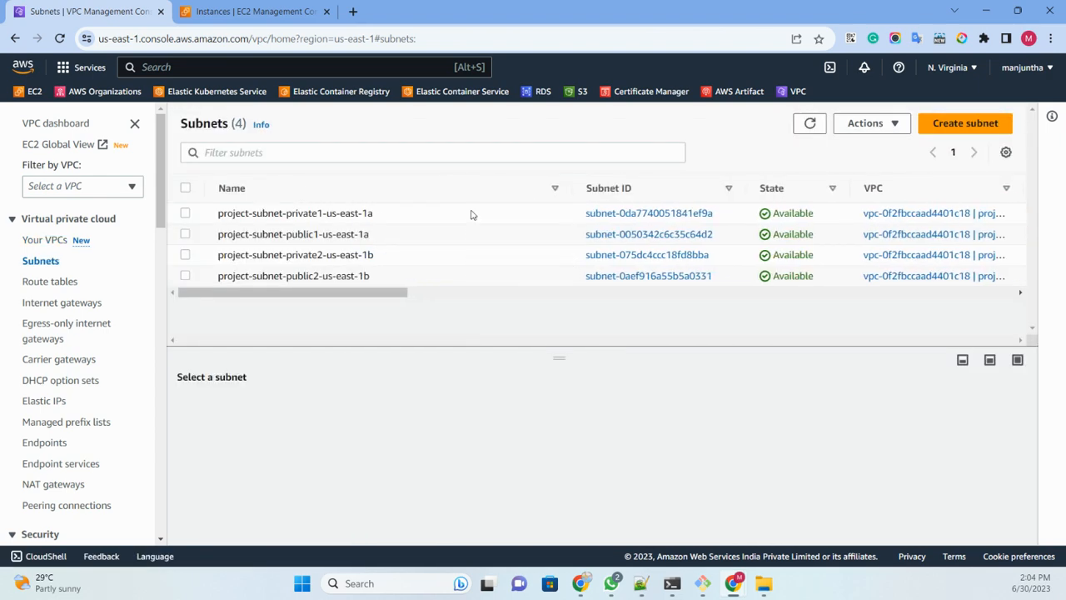
left_click(324, 189)
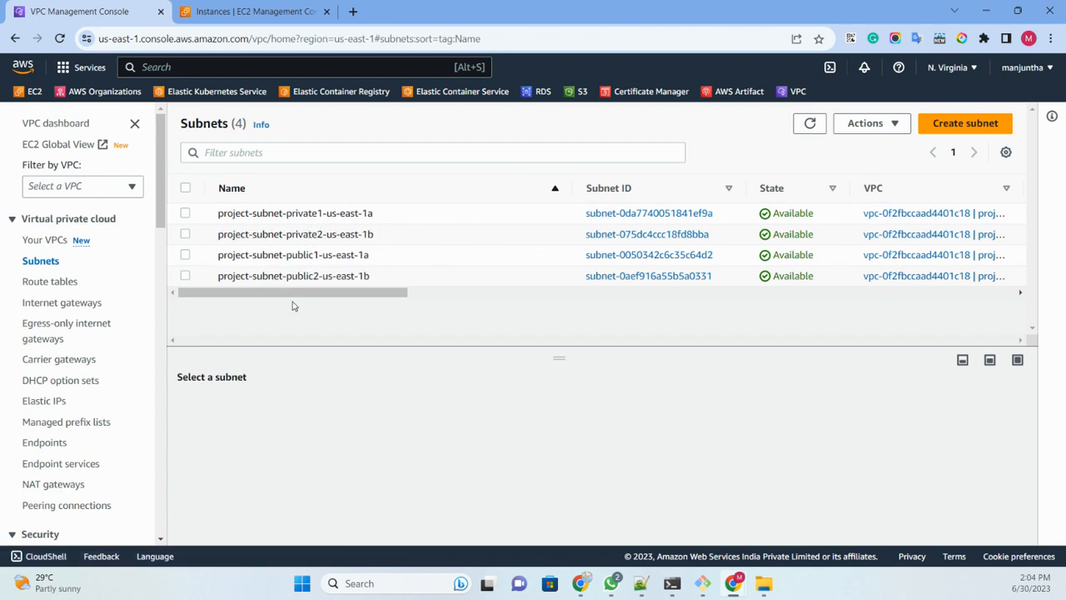
Step: Review the lists of route tables, internet gateways and NAT gateways
left_click(39, 284)
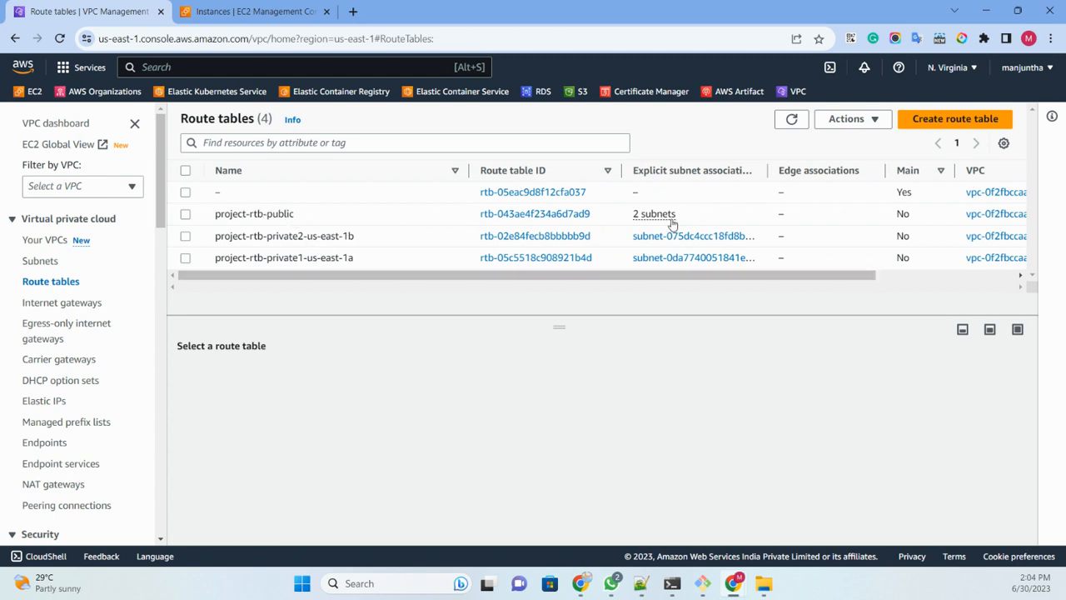
left_click(40, 305)
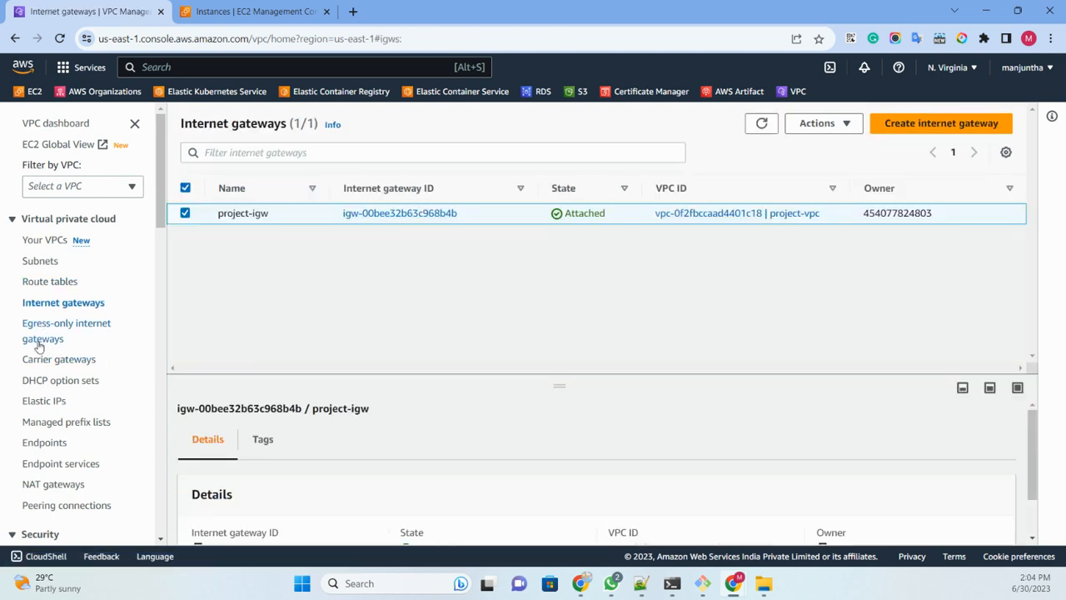
left_click(50, 485)
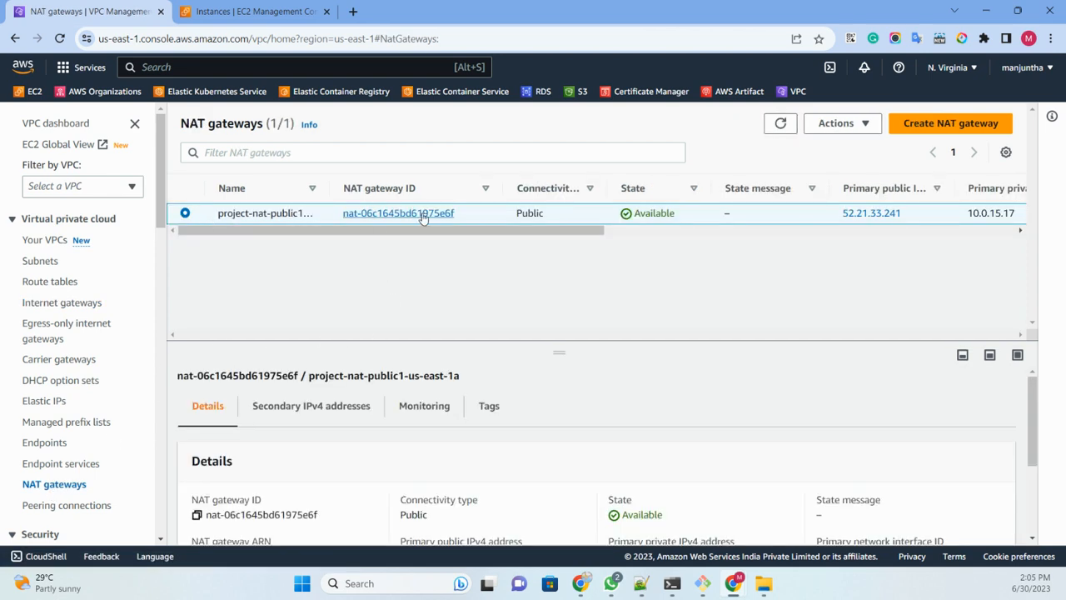
Step: Widen the NAT gateway list's Name and Subnet columns and check which subnet the gateway belongs to
left_click_drag(325, 190, 441, 188)
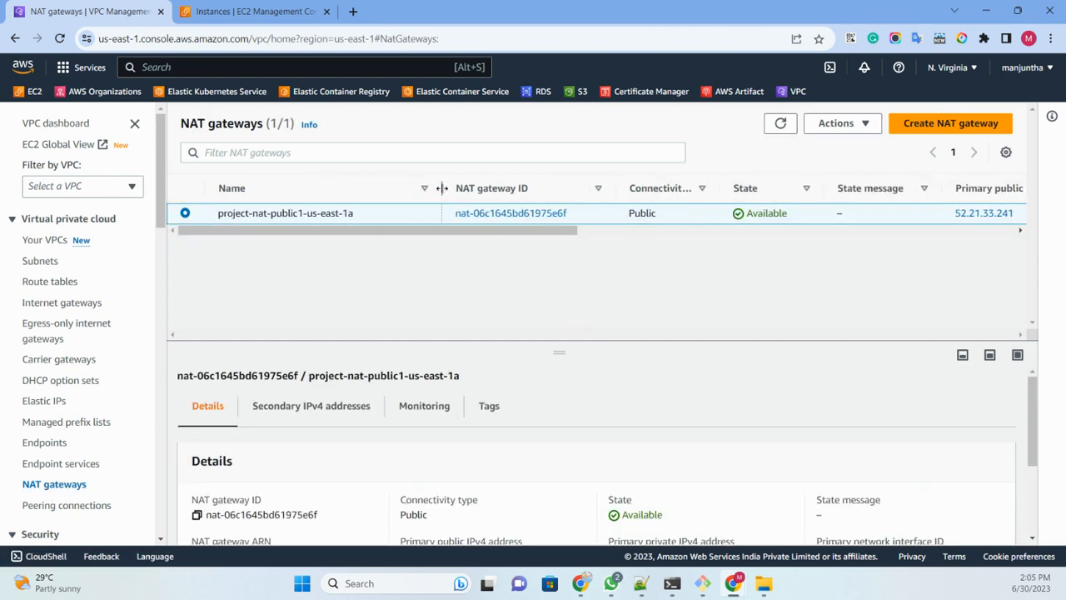
left_click(261, 14)
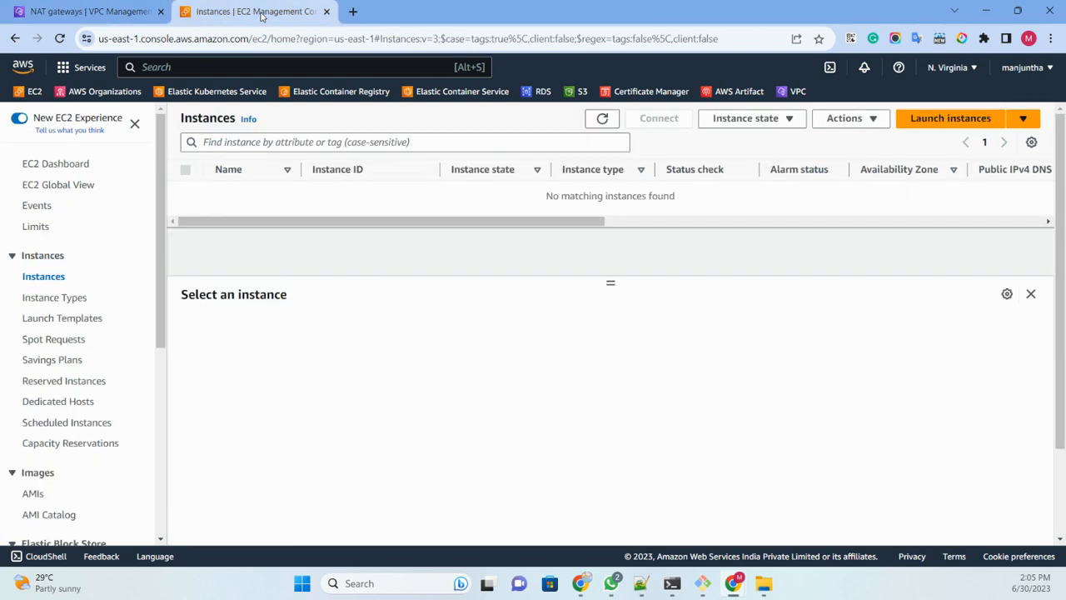
left_click(117, 12)
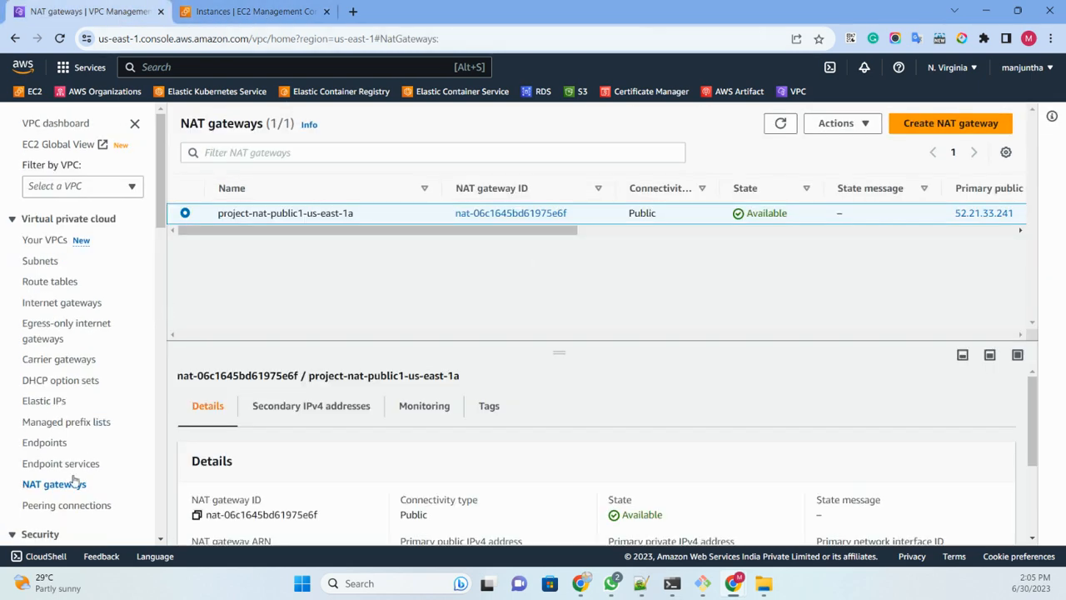
left_click_drag(567, 233, 951, 235)
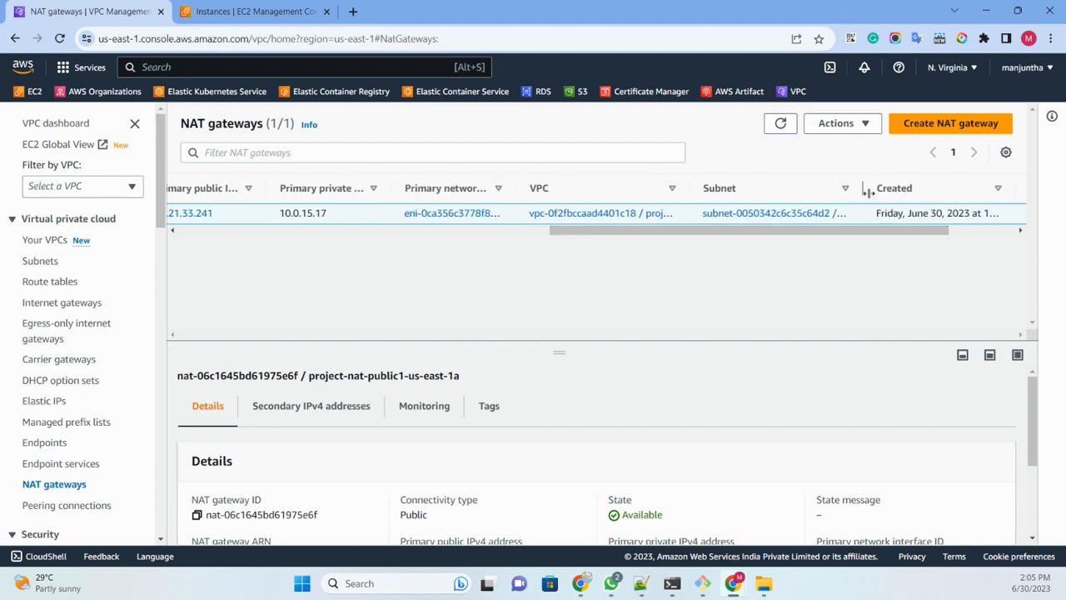
left_click_drag(865, 187, 976, 188)
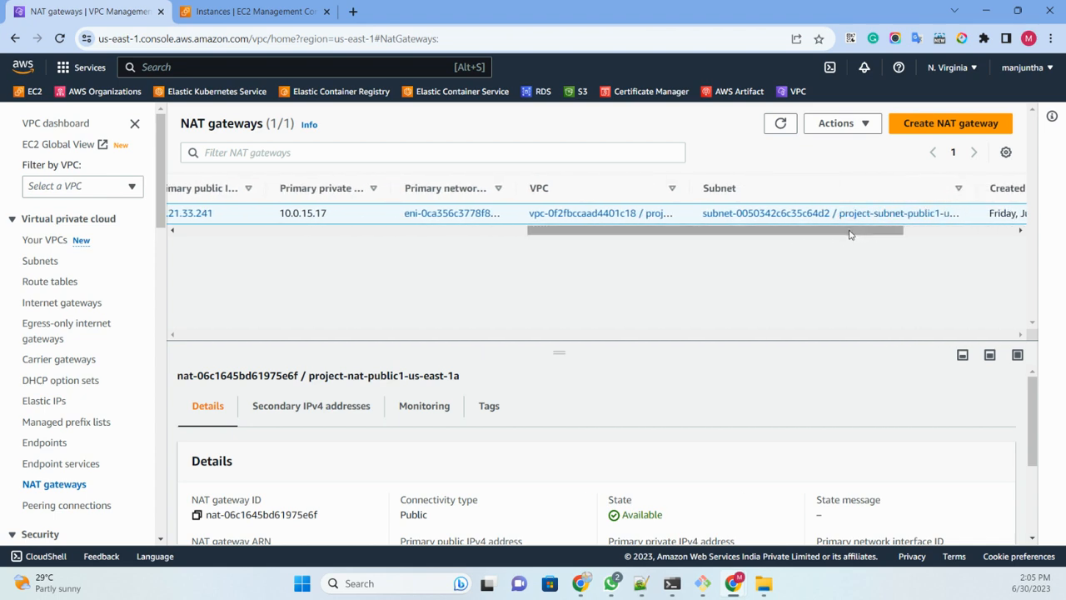
left_click_drag(875, 233, 910, 239)
left_click_drag(840, 187, 919, 187)
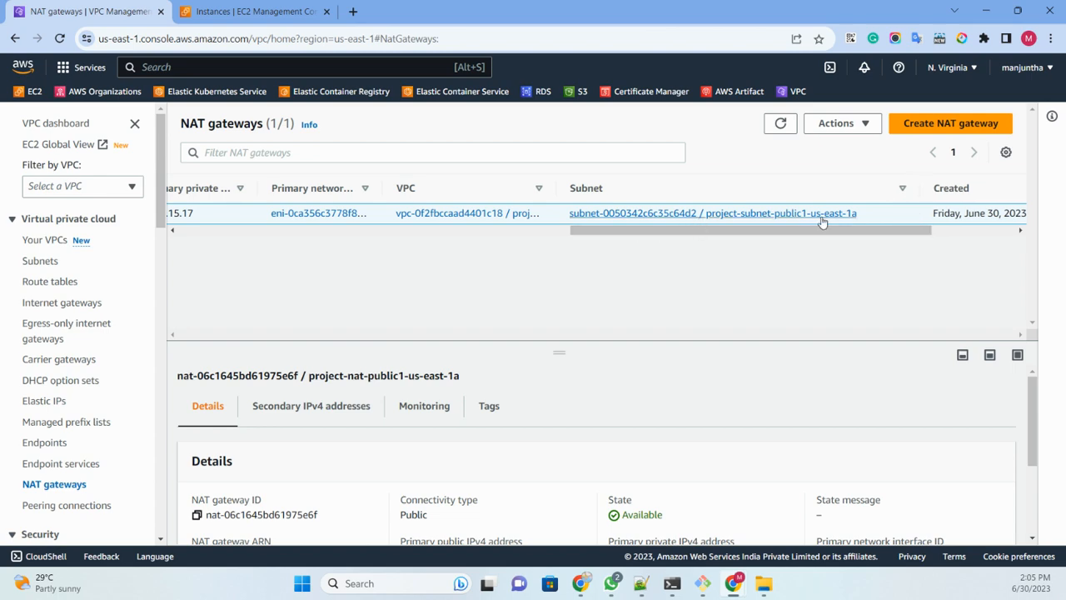
left_click_drag(833, 239, 262, 264)
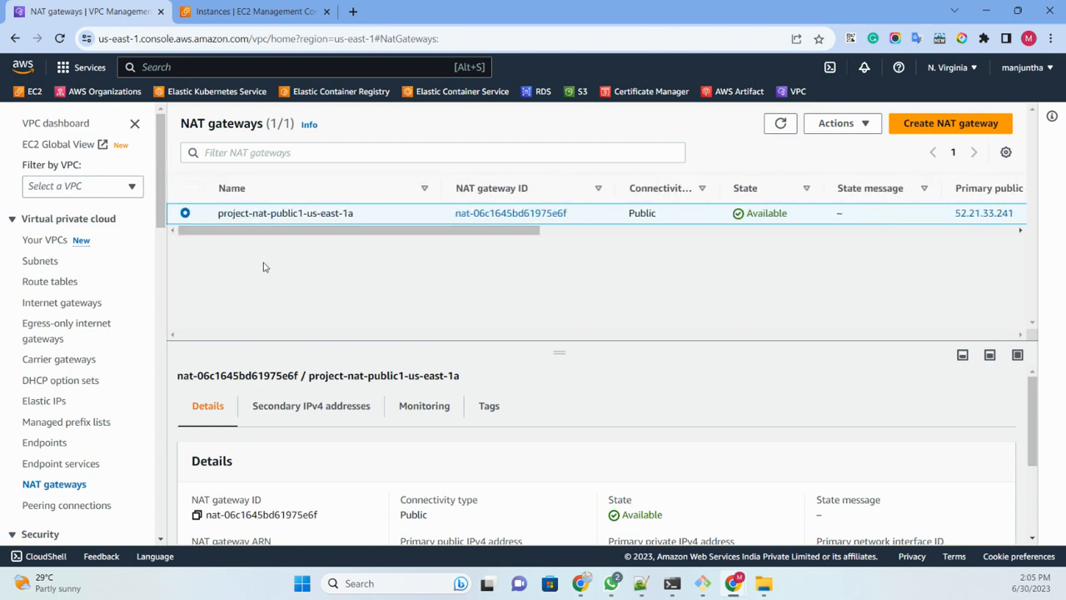
Step: Start launching a new EC2 instance and enter "publicserver" in the machine image search
left_click(242, 12)
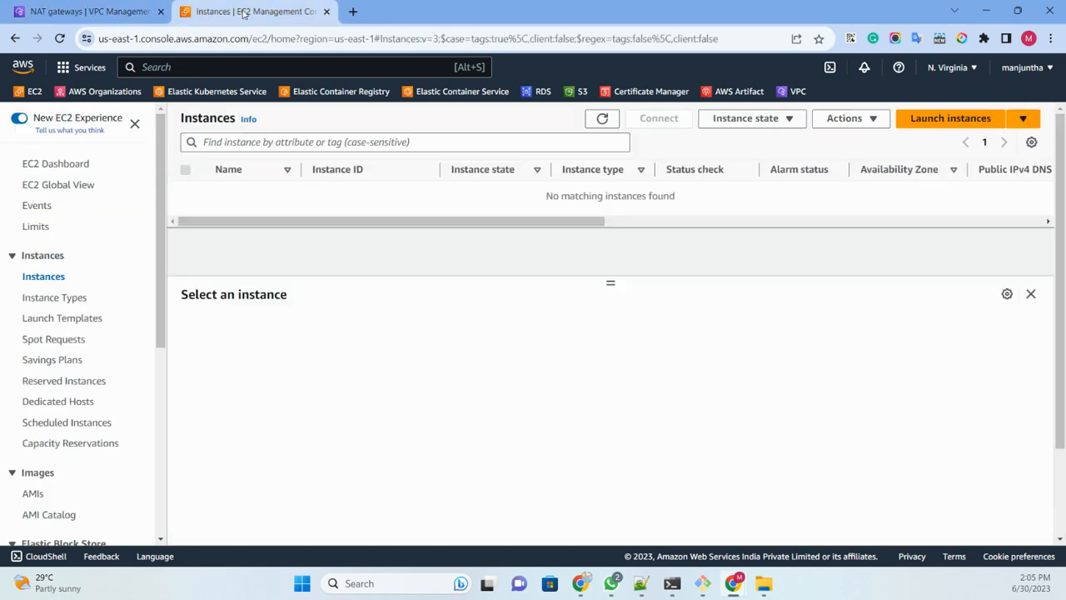
left_click(935, 125)
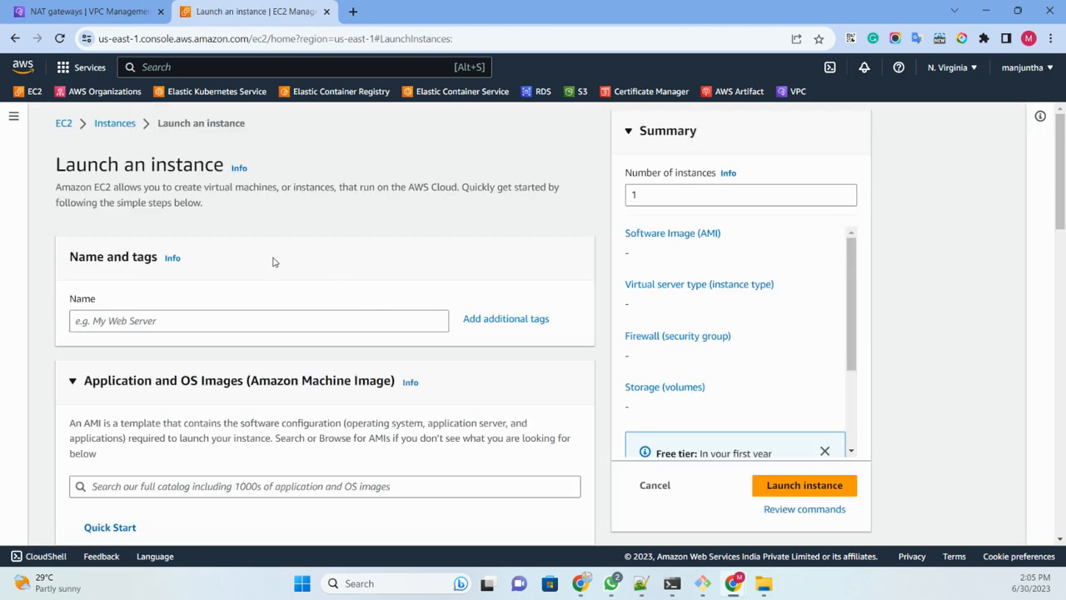
scroll(274, 262, "down", 3)
left_click(119, 209)
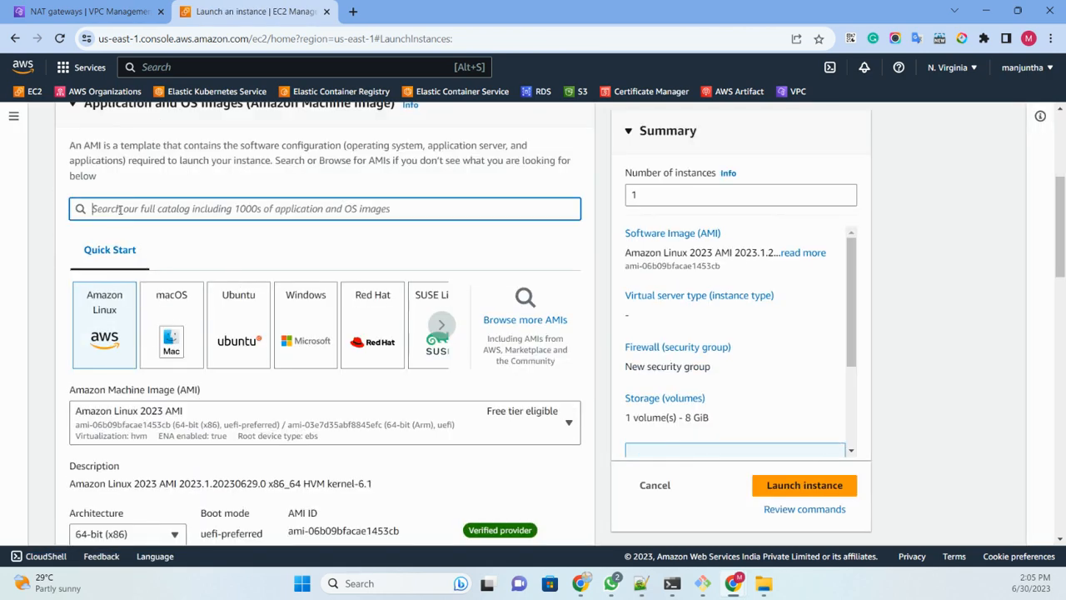
type("public")
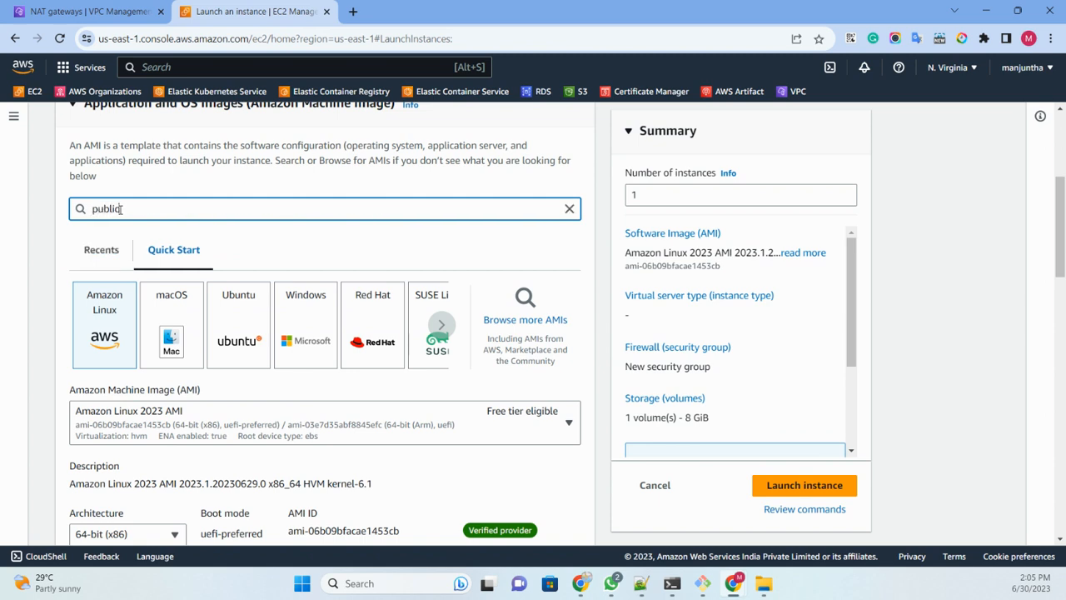
type("server")
Step: Choose Windows as the operating system and browse the available Windows Server machine images
left_click(302, 344)
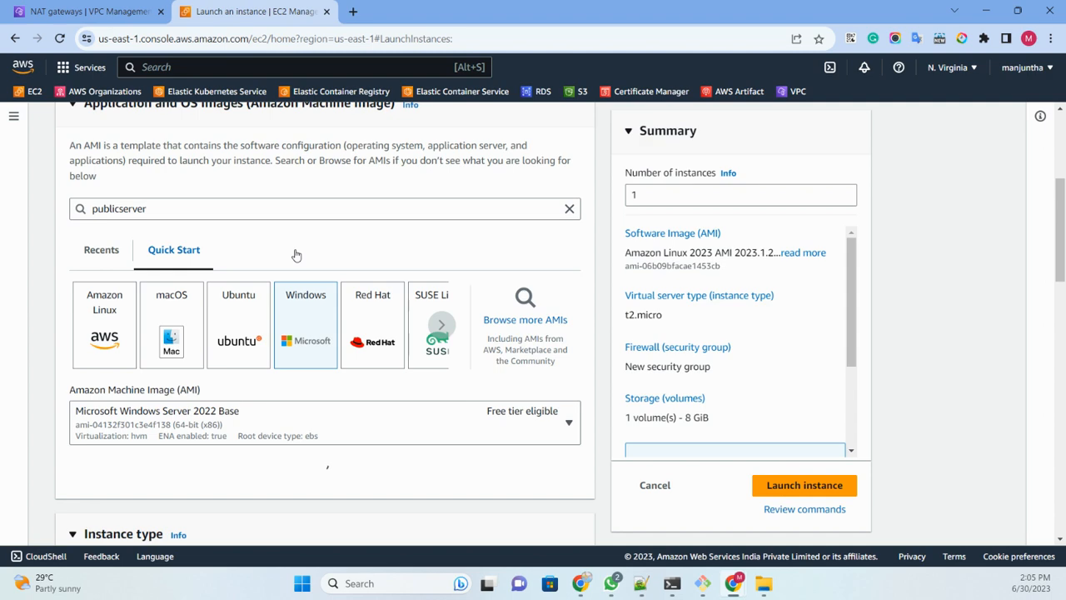
scroll(296, 254, "down", 2)
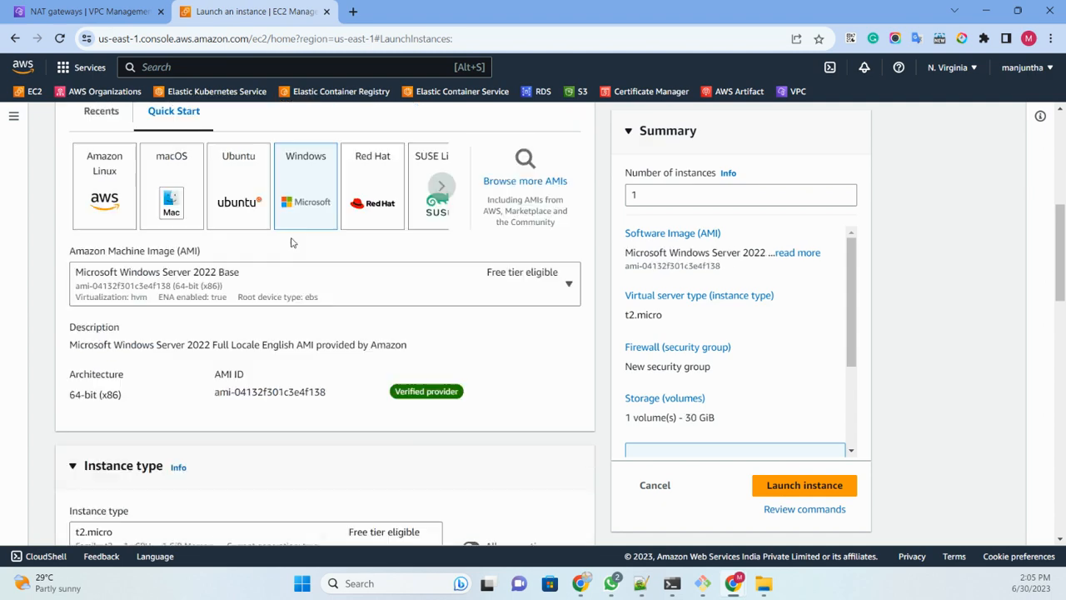
left_click(253, 286)
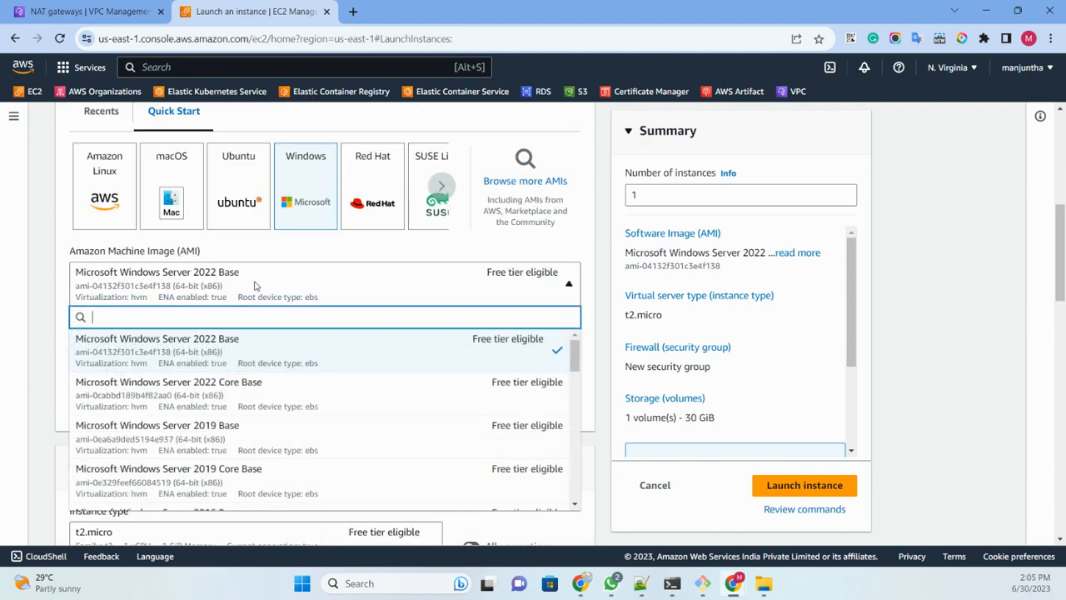
scroll(263, 428, "down", 3)
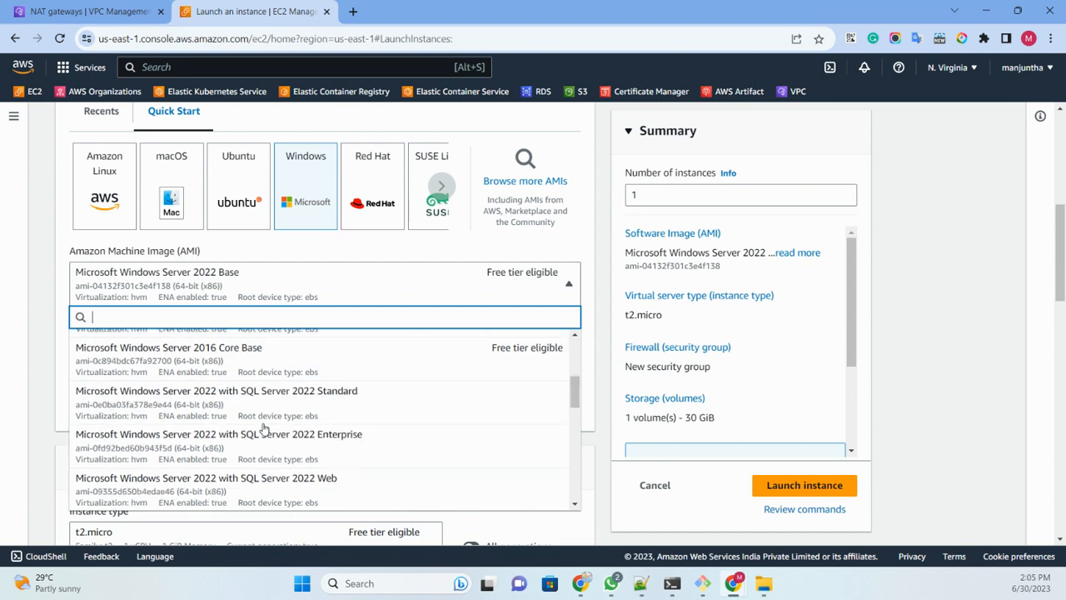
scroll(260, 416, "down", 2)
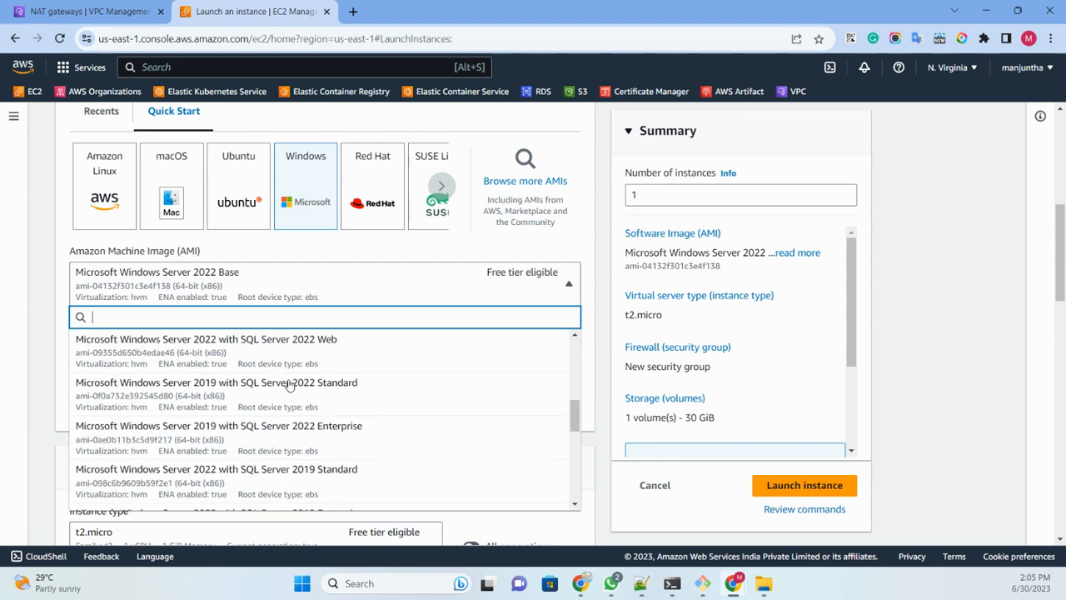
scroll(259, 388, "down", 5)
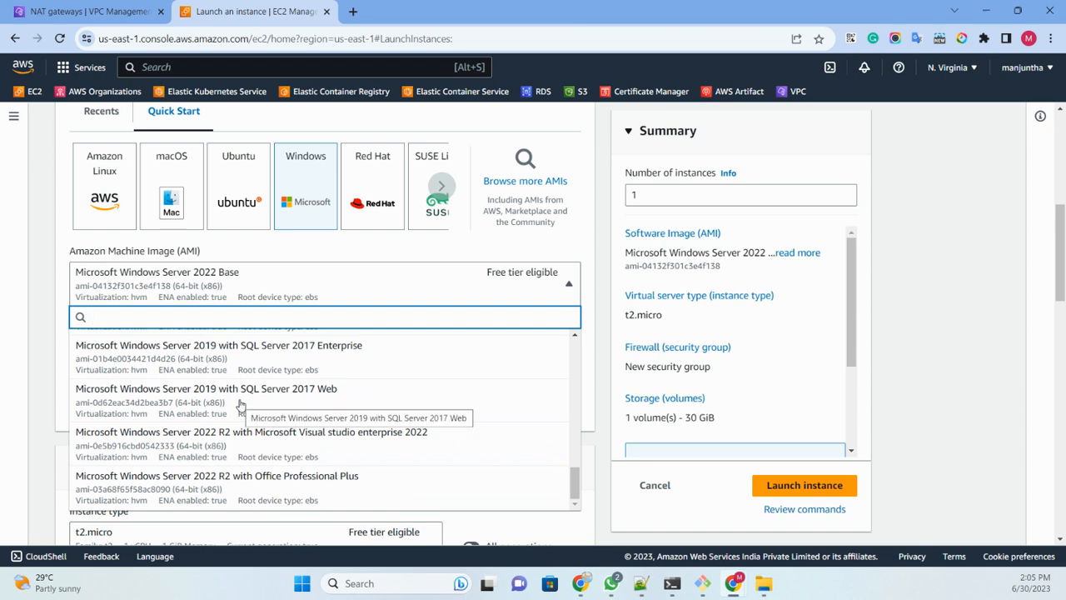
Step: Filter the Windows machine images by "201" and select Microsoft Windows Server 2016 Base
type("2012")
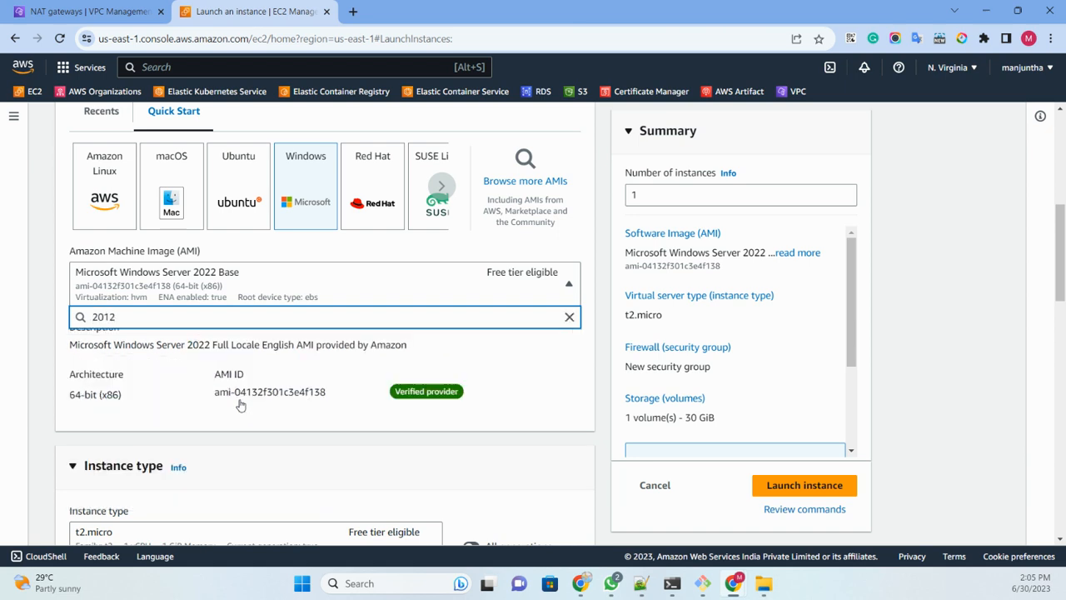
key("BackSpace")
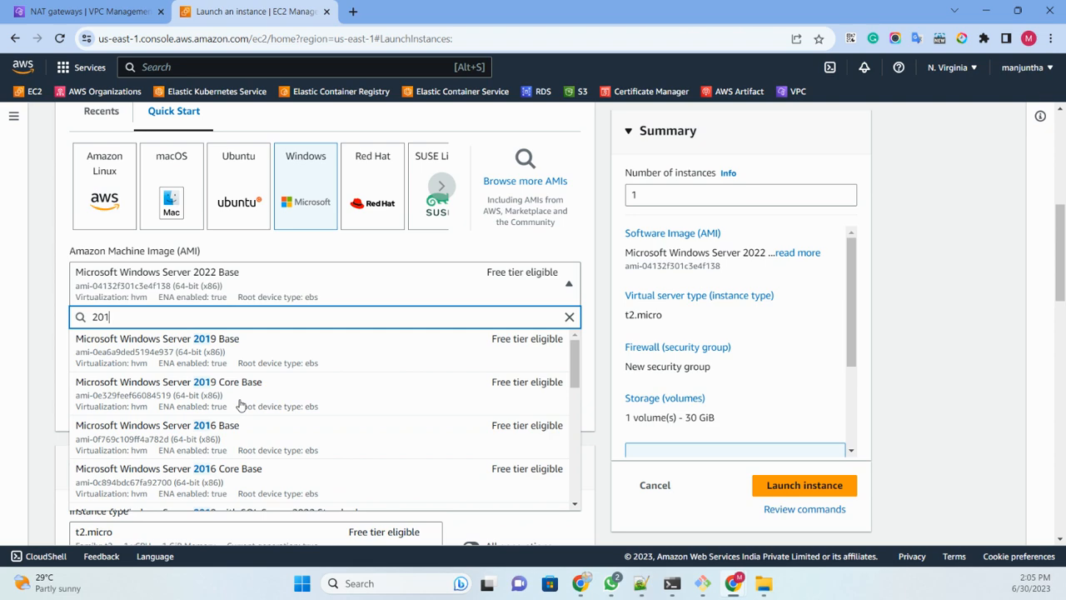
scroll(240, 405, "down", 5)
scroll(240, 405, "down", 1)
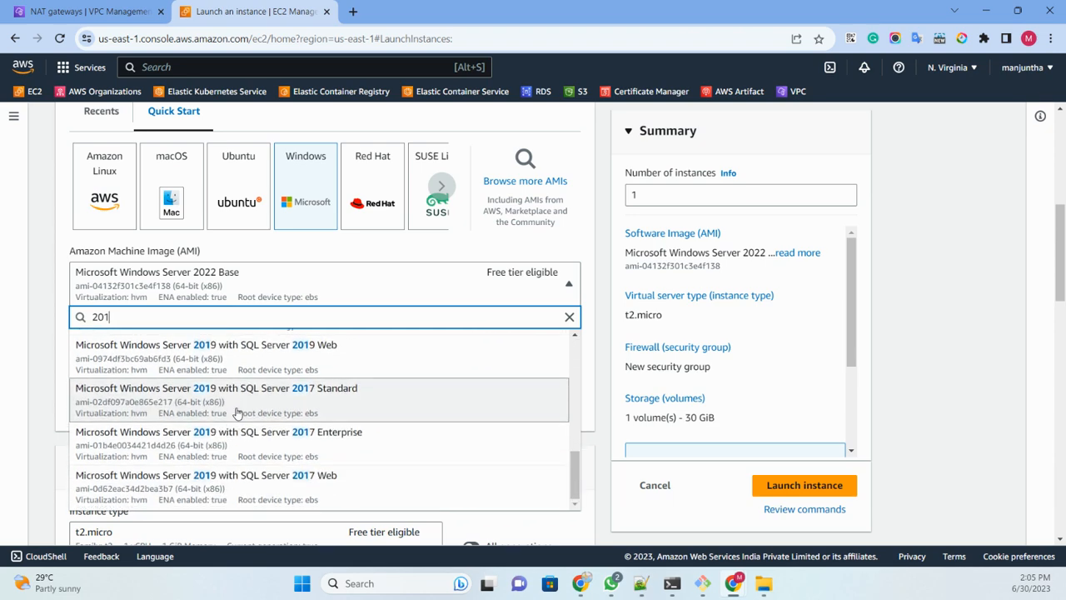
scroll(236, 414, "up", 10)
scroll(236, 417, "down", 3)
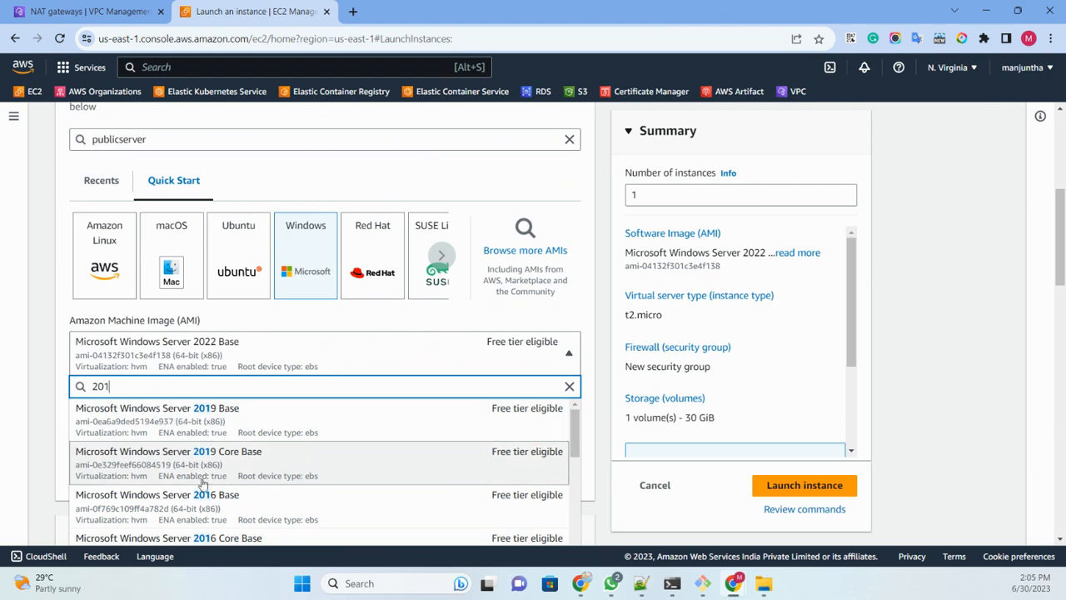
left_click(250, 510)
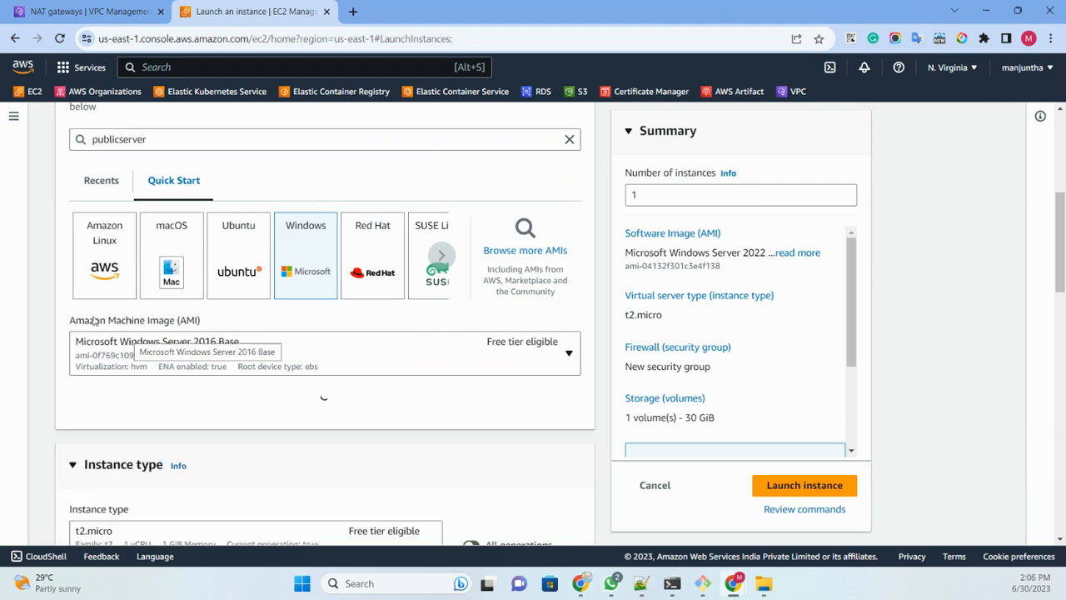
Step: Set the instance type to t2.xlarge
scroll(38, 291, "down", 2)
scroll(233, 212, "down", 2)
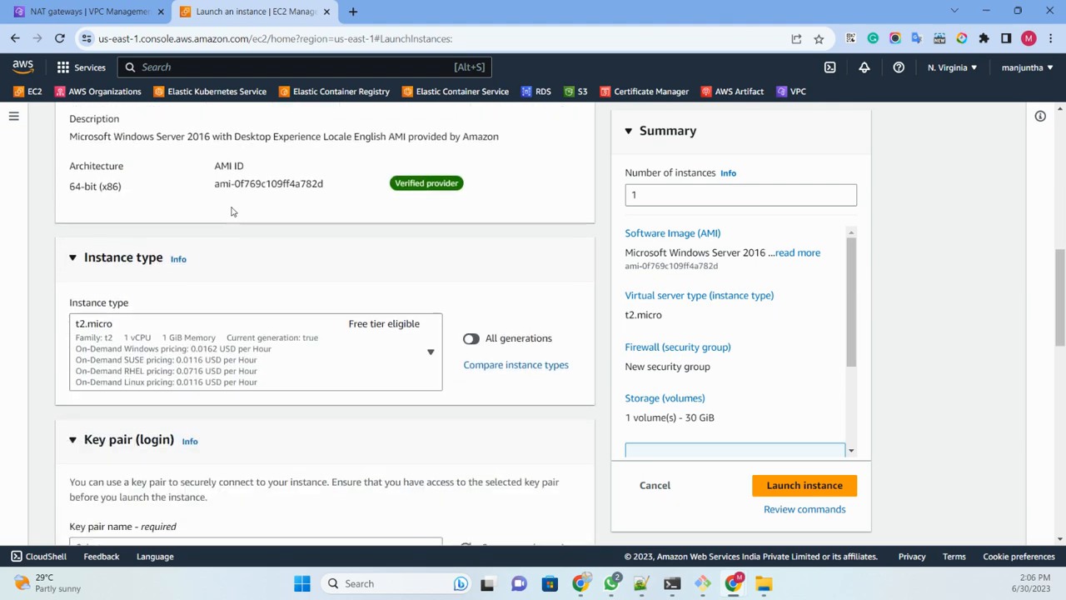
left_click(269, 376)
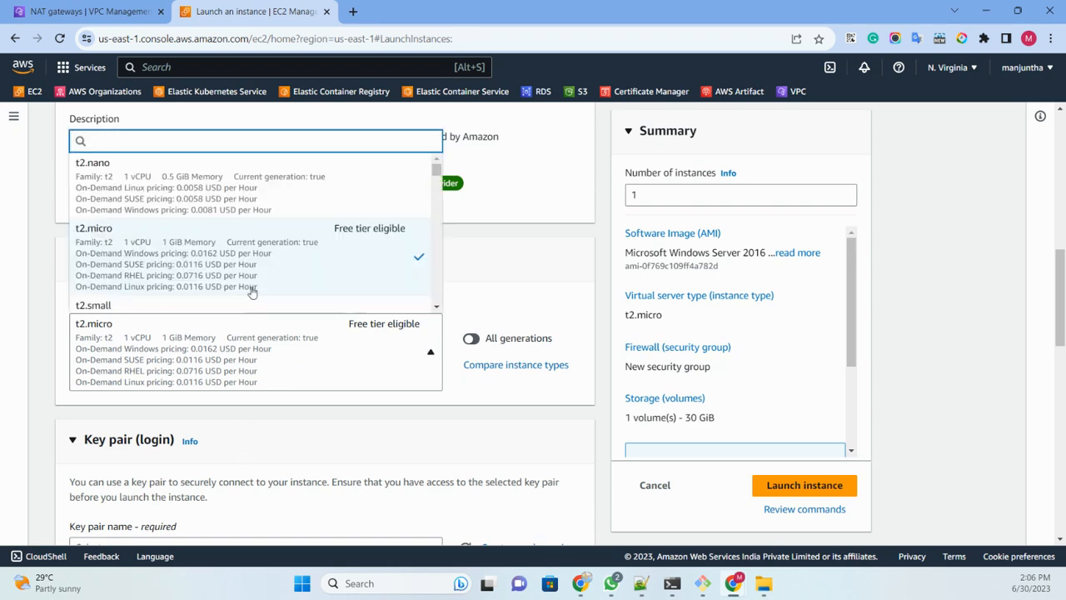
scroll(253, 250, "down", 3)
scroll(222, 235, "down", 3)
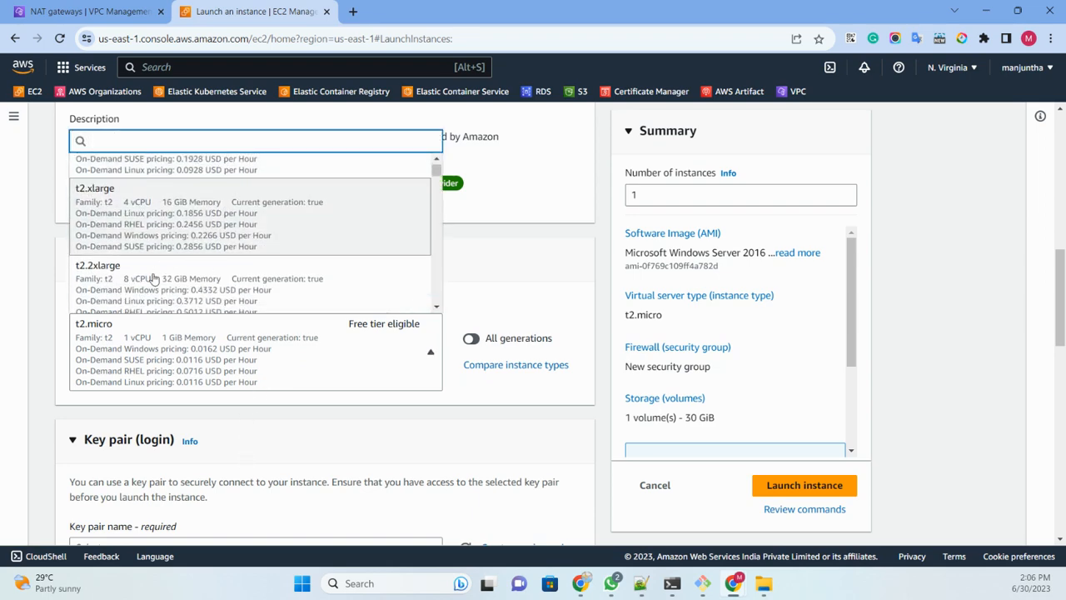
left_click(188, 224)
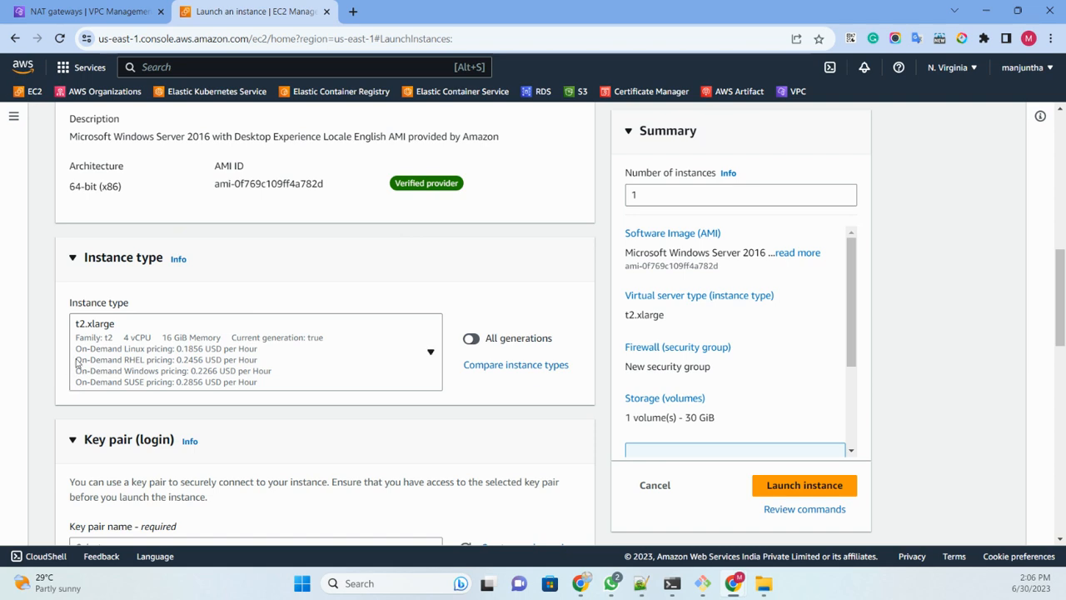
Step: Change the instance type to t2.large
left_click(214, 357)
scroll(219, 250, "down", 3)
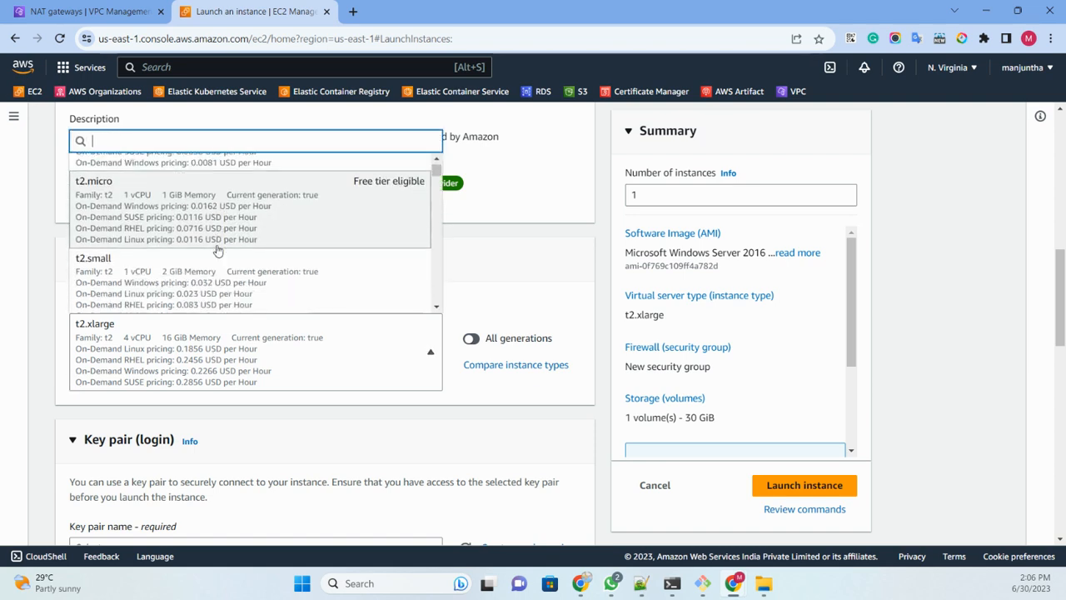
scroll(217, 250, "up", 2)
scroll(216, 251, "down", 1)
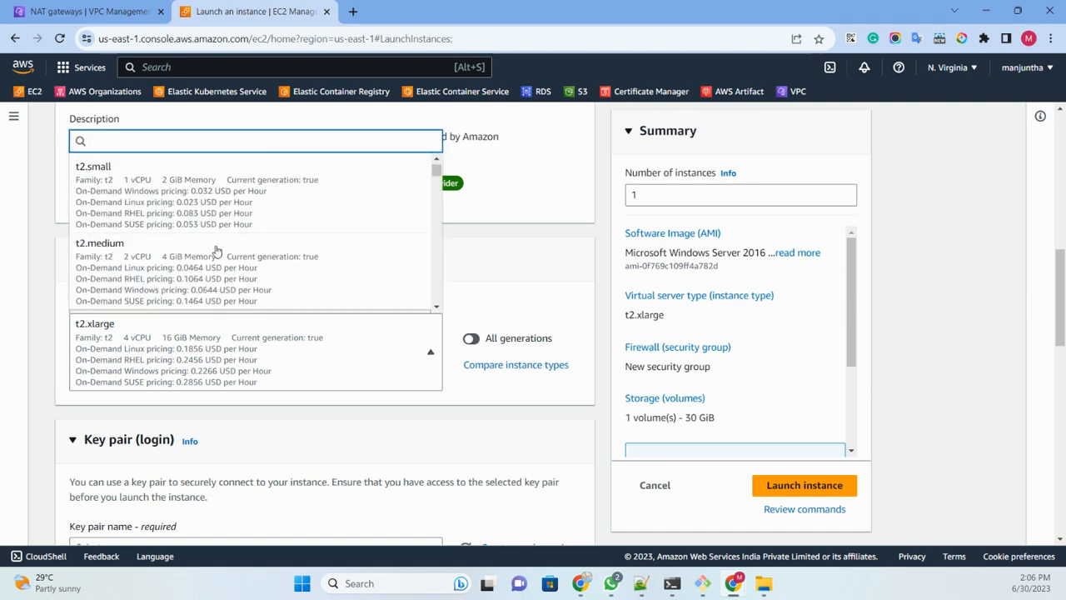
scroll(216, 251, "down", 1)
left_click(187, 288)
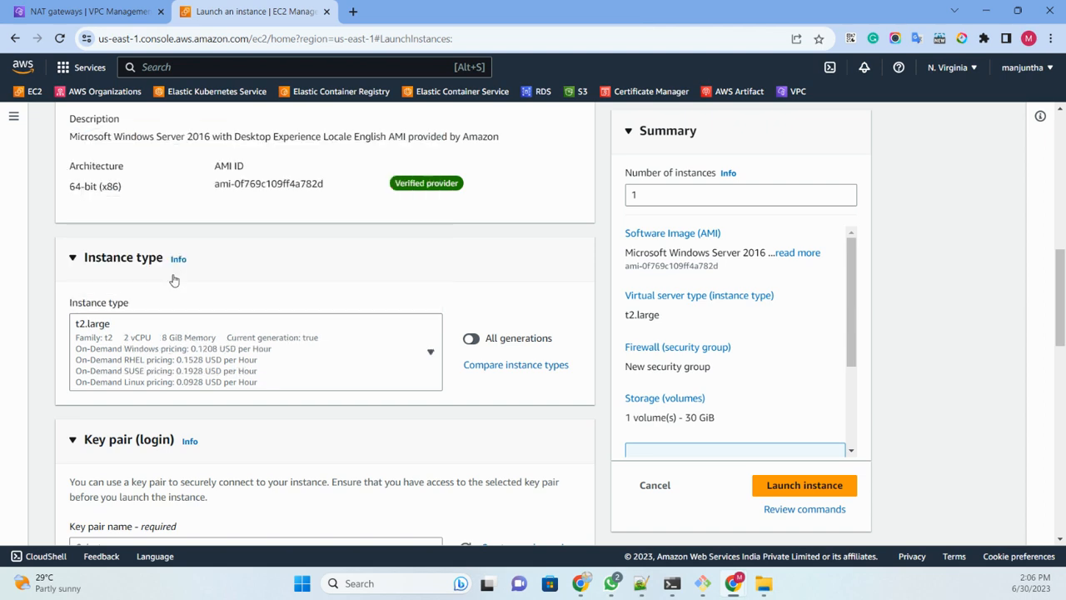
Step: Create a new RSA key pair named "test" in .pem format for logging in to the instance
scroll(267, 264, "down", 2)
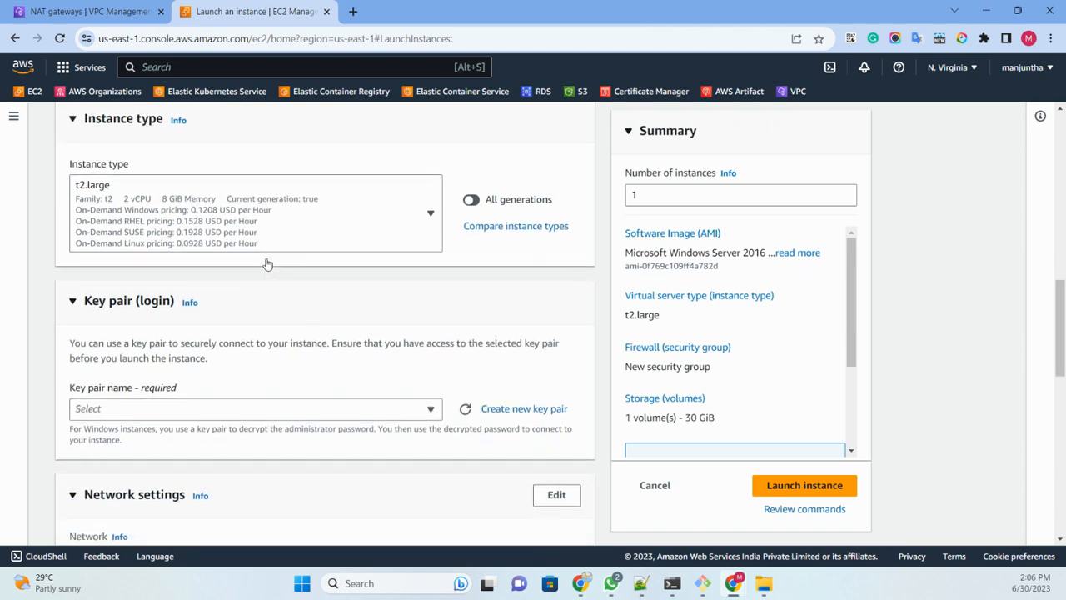
left_click(145, 411)
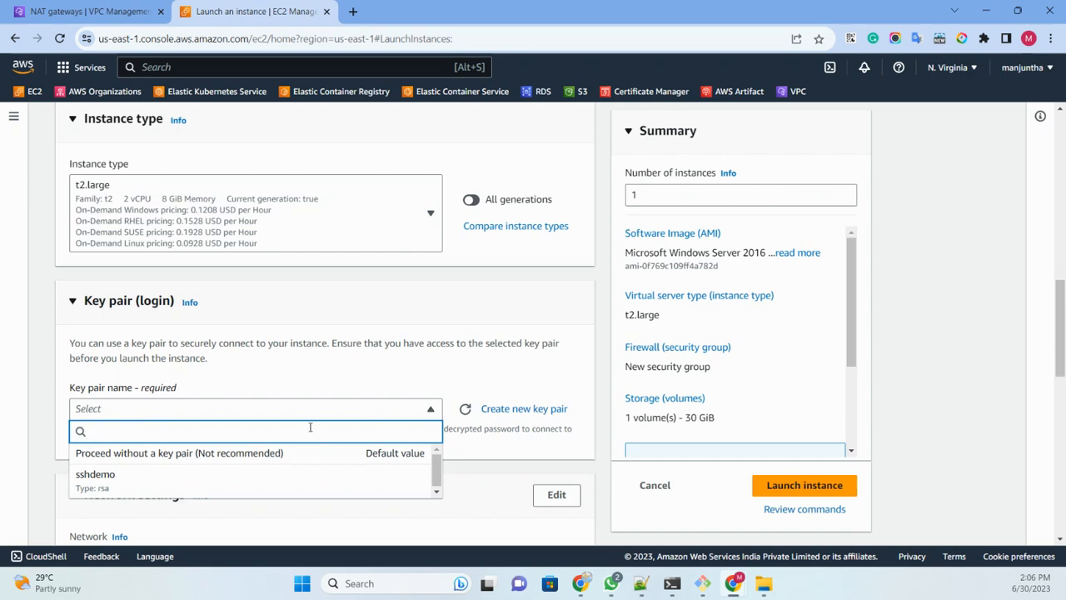
left_click(491, 409)
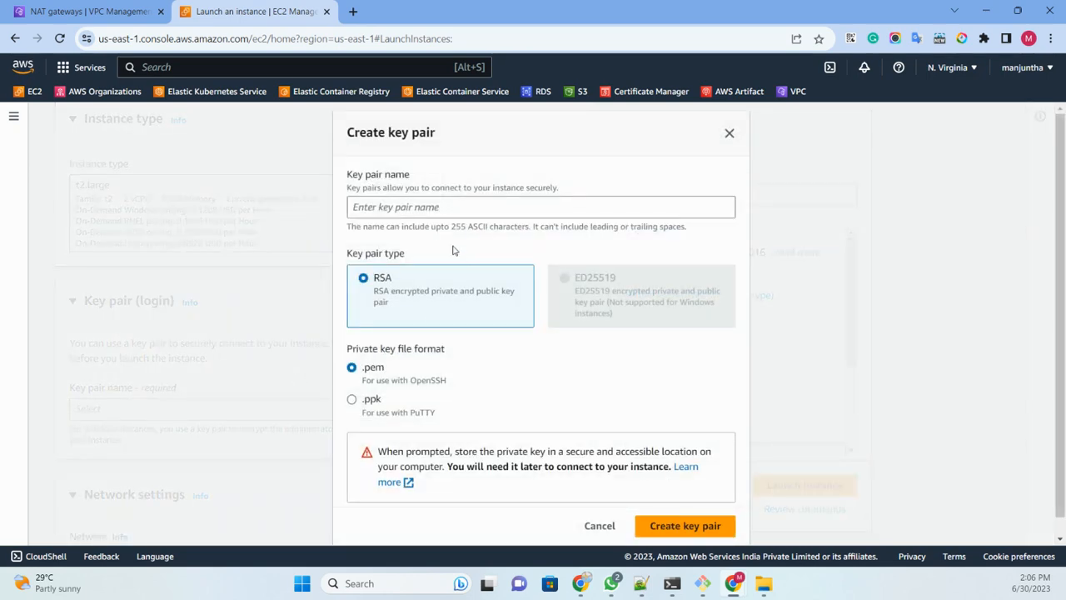
left_click(421, 206)
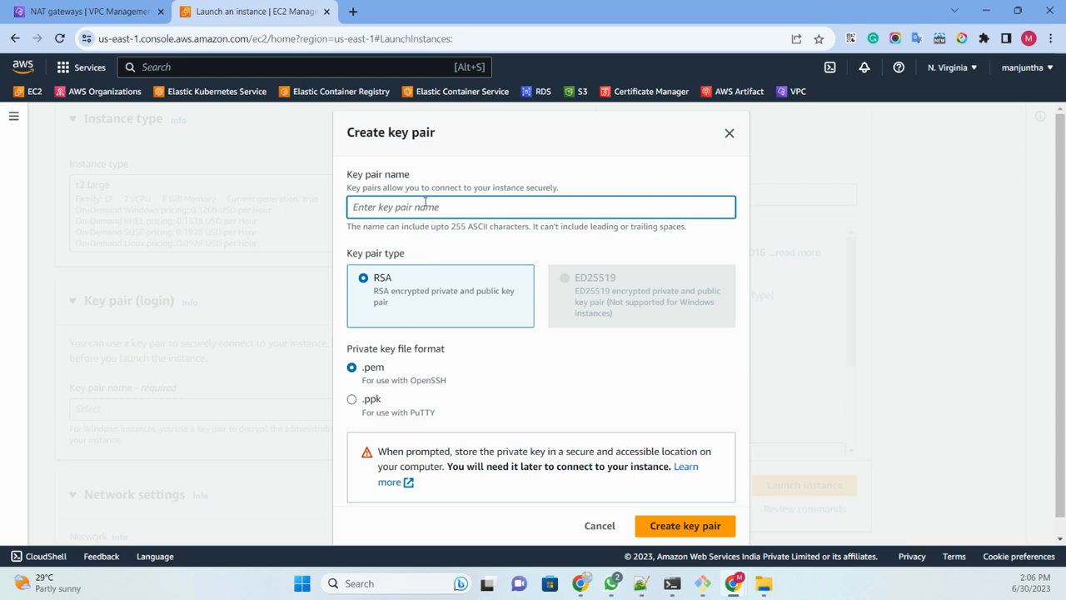
type("test")
left_click(688, 526)
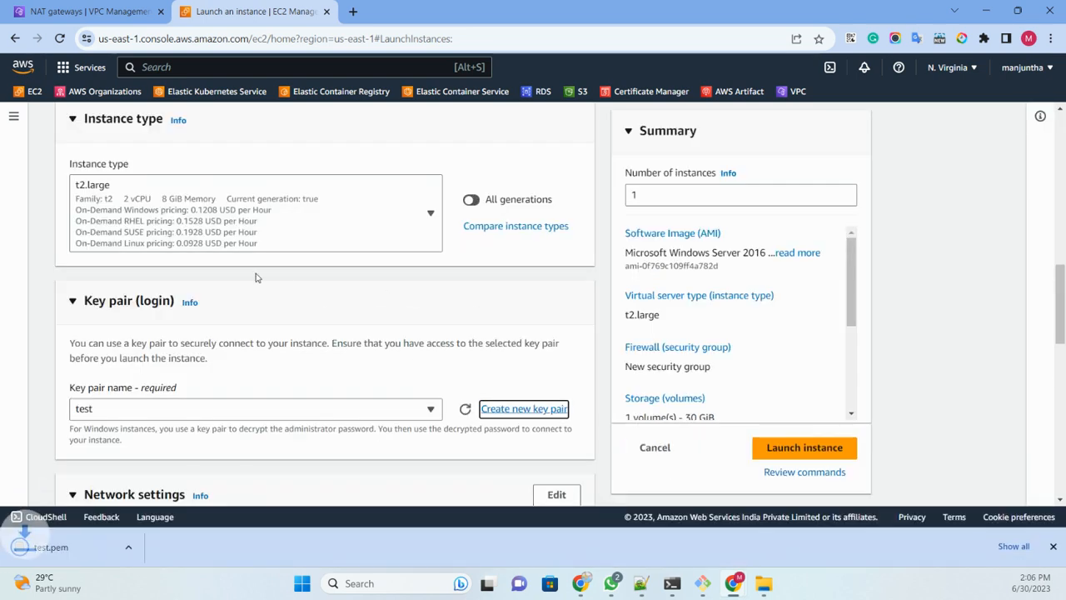
Step: Edit the network settings, check the VPC and subnet choices, and set auto-assign public IP to Enable
scroll(254, 278, "down", 3)
left_click(555, 287)
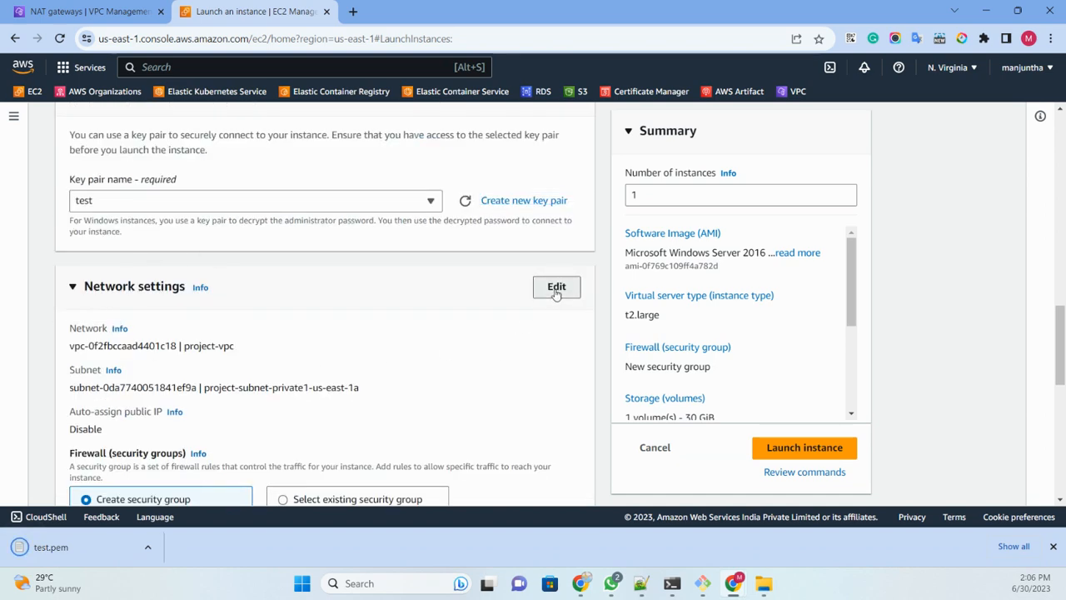
left_click(268, 353)
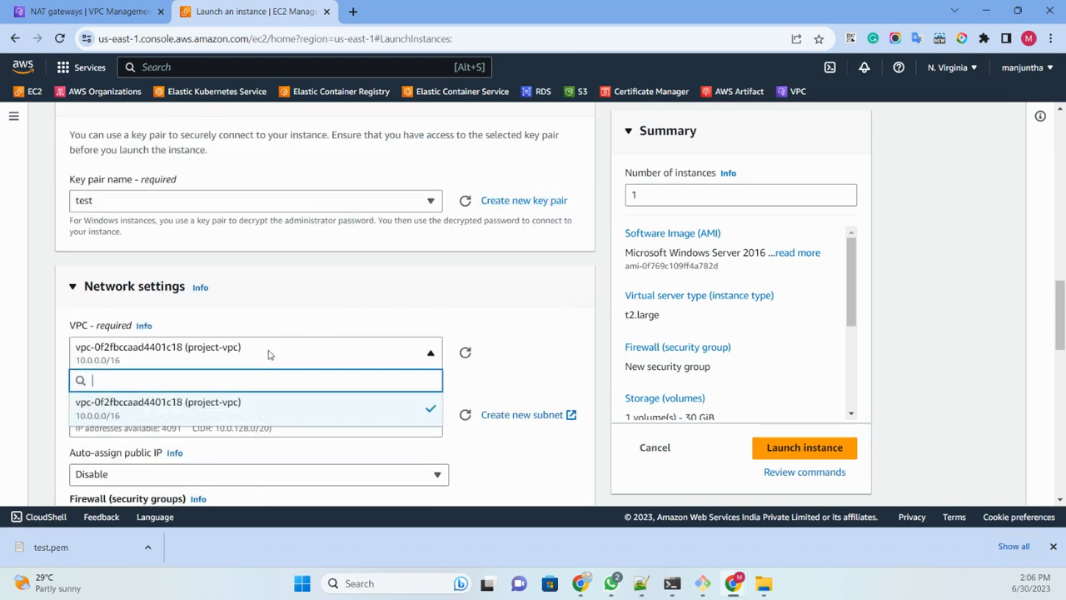
left_click(269, 352)
scroll(278, 290, "down", 3)
left_click(275, 208)
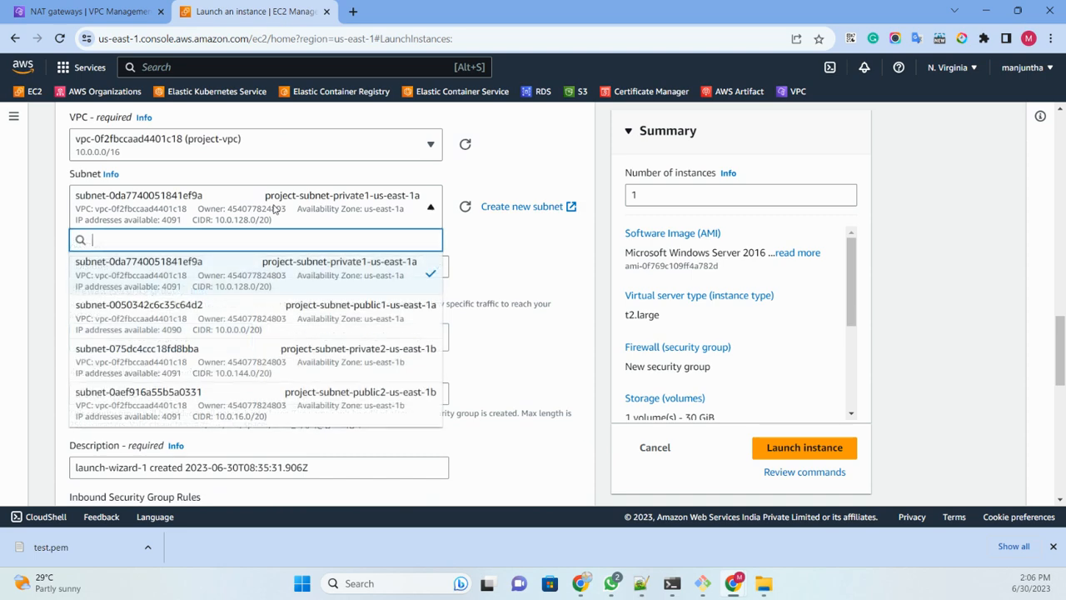
left_click(275, 208)
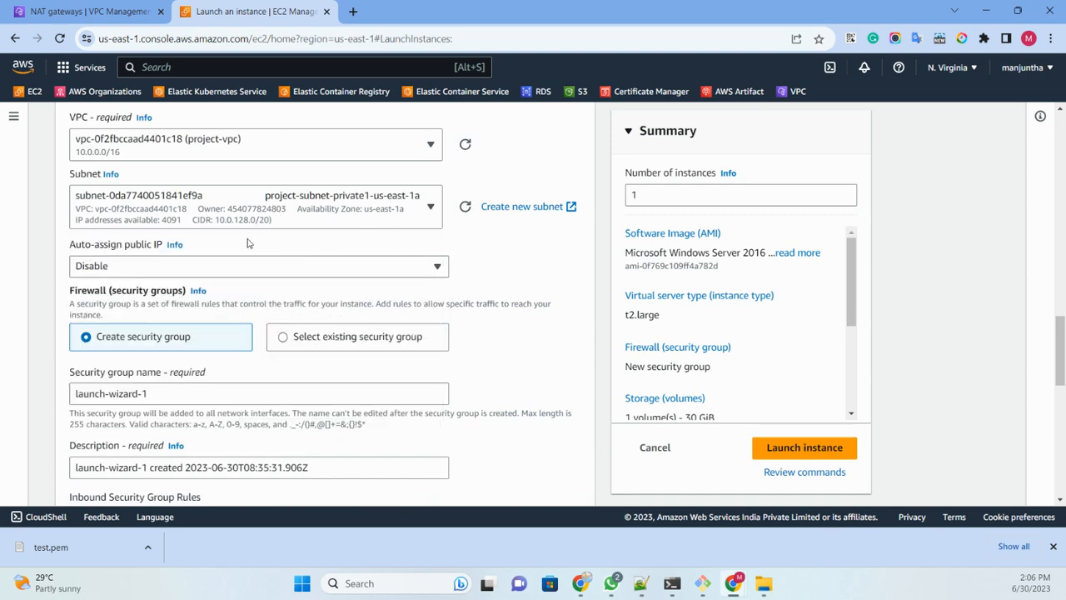
left_click(204, 273)
left_click(158, 295)
Step: Switch the firewall to an existing security group and select the default group
scroll(291, 268, "down", 2)
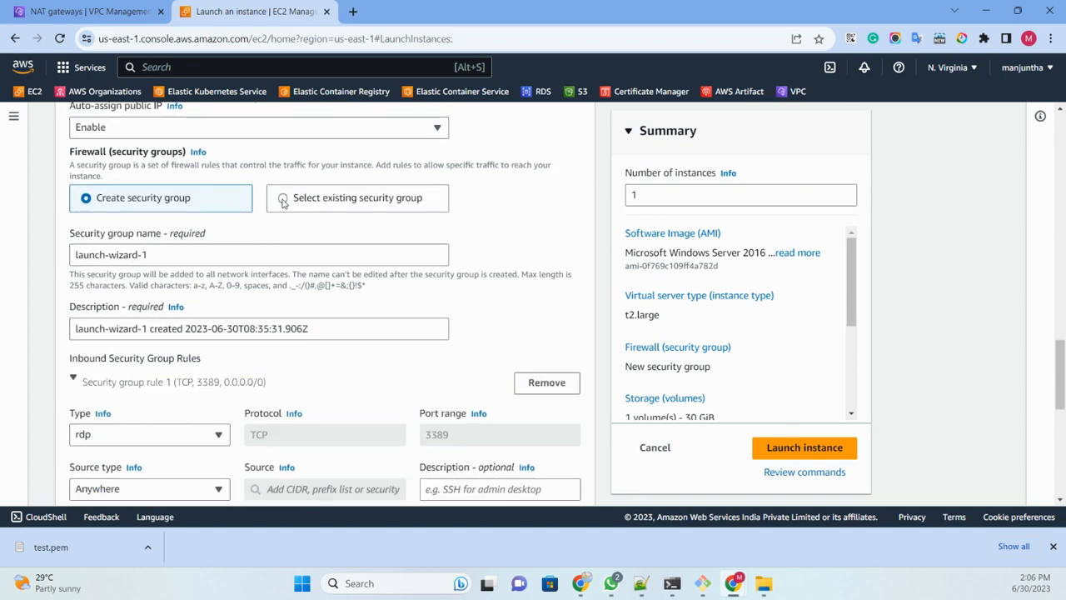
left_click(284, 200)
left_click(221, 258)
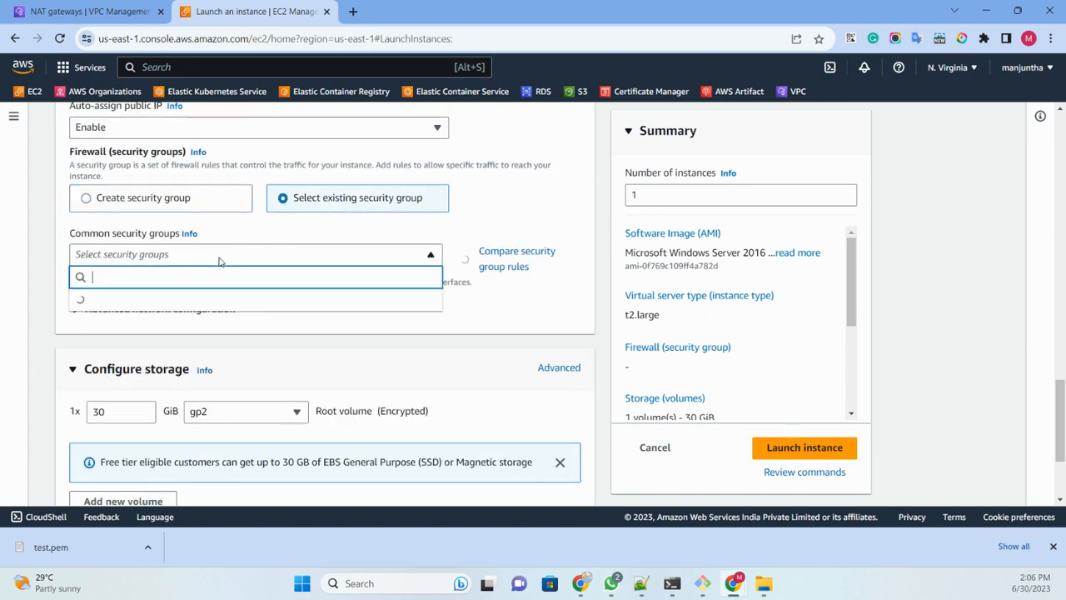
left_click(170, 308)
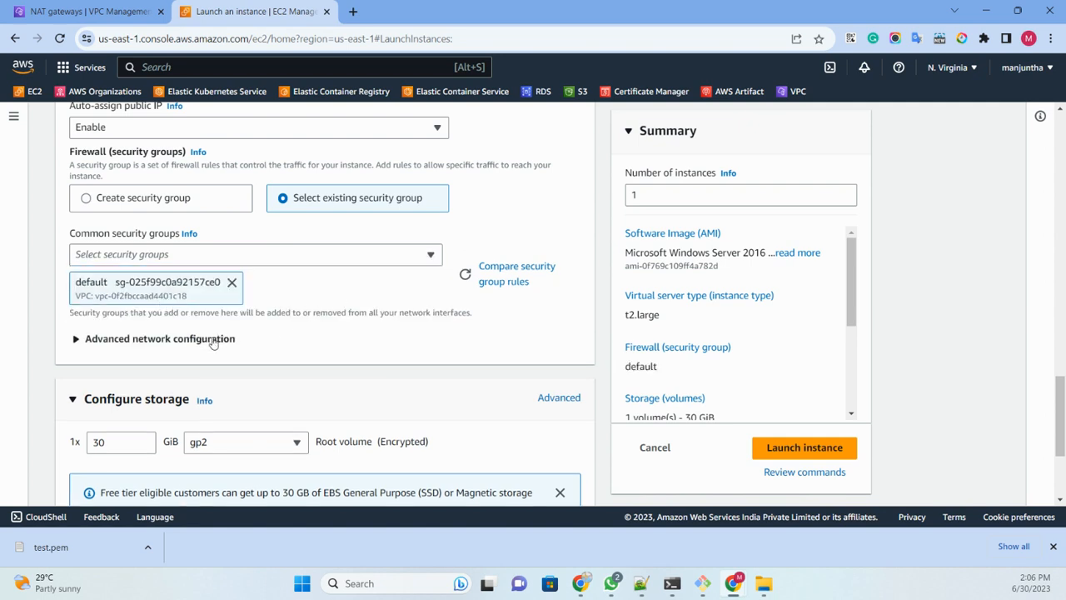
Step: Launch the configured instance and dismiss the browser's download bar
scroll(213, 343, "down", 3)
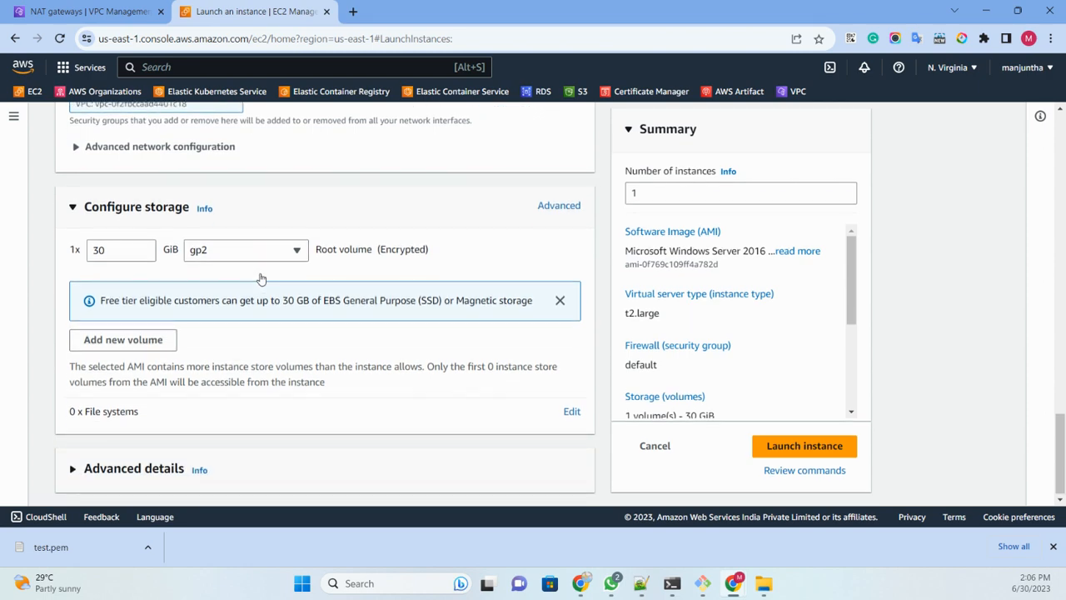
left_click(797, 447)
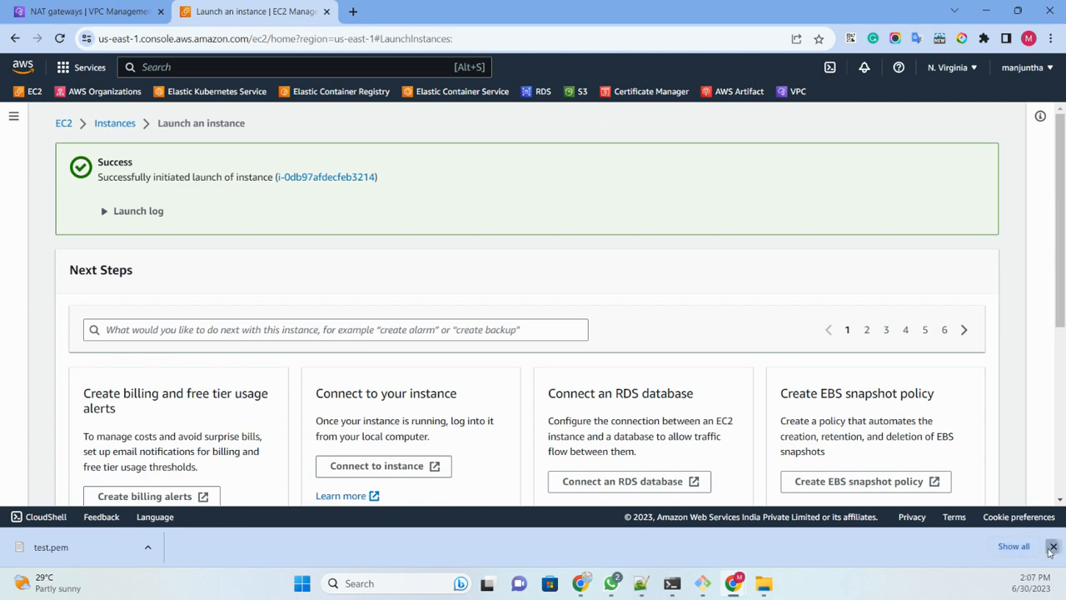
left_click(1053, 547)
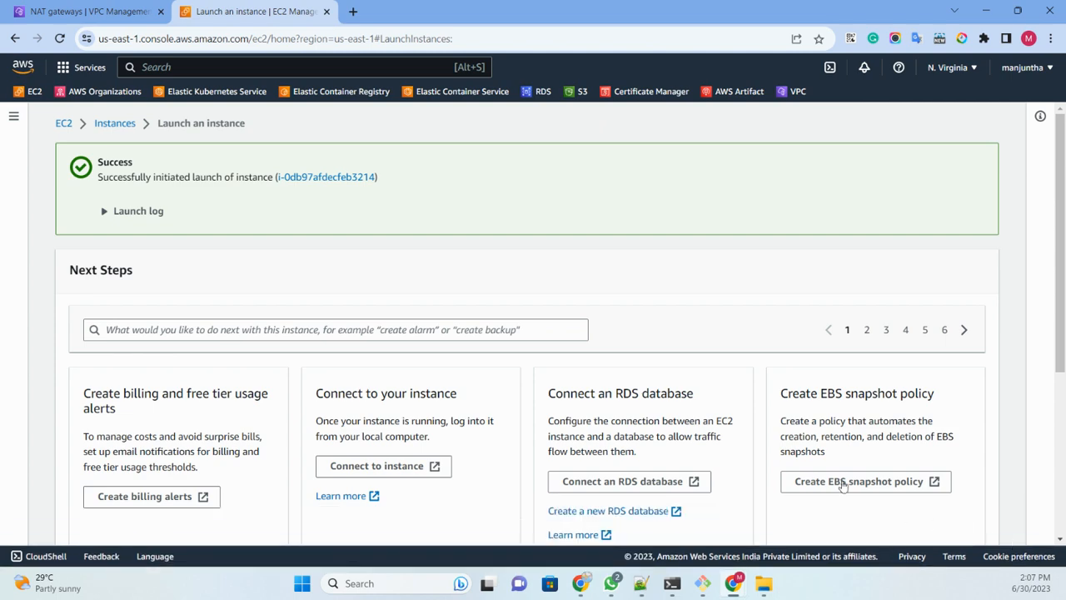
Step: Show all EC2 instances and refresh the list
scroll(843, 485, "down", 5)
left_click(941, 531)
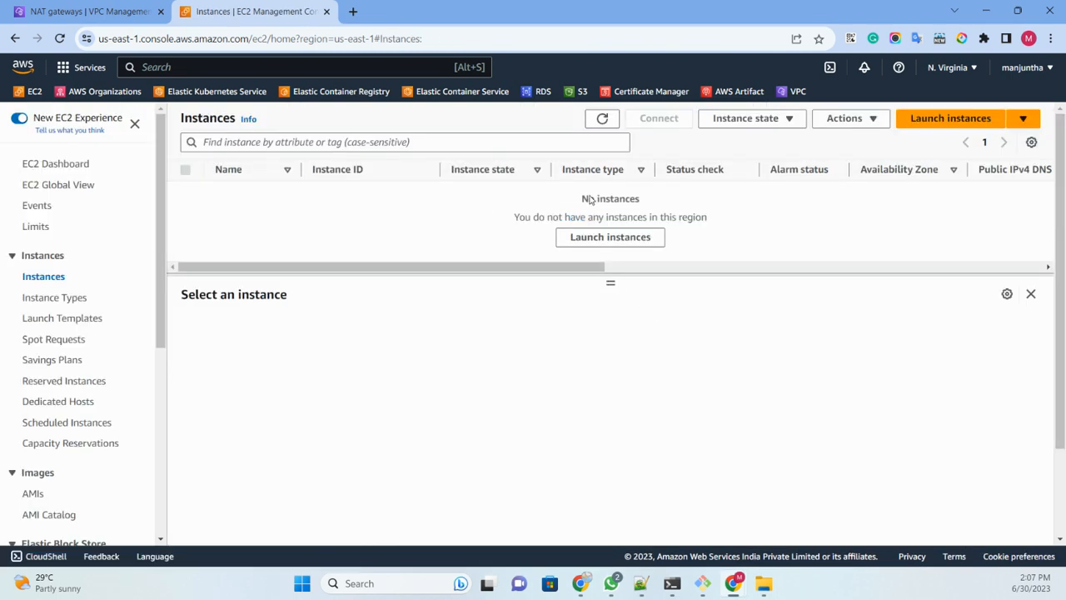
left_click(602, 118)
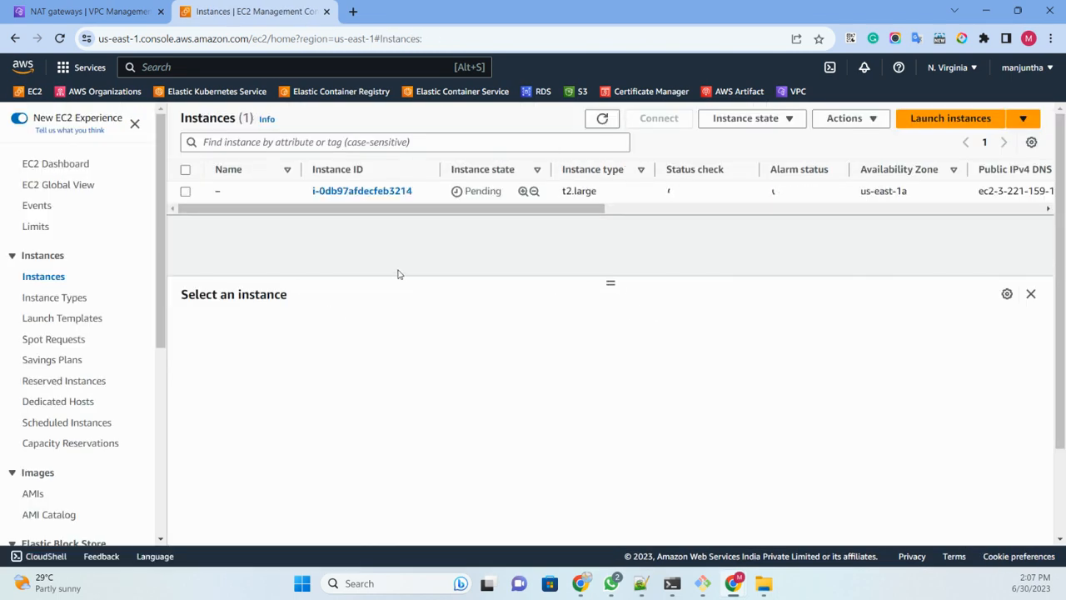
Step: Name the newly launched, unnamed instance public
left_click(231, 193)
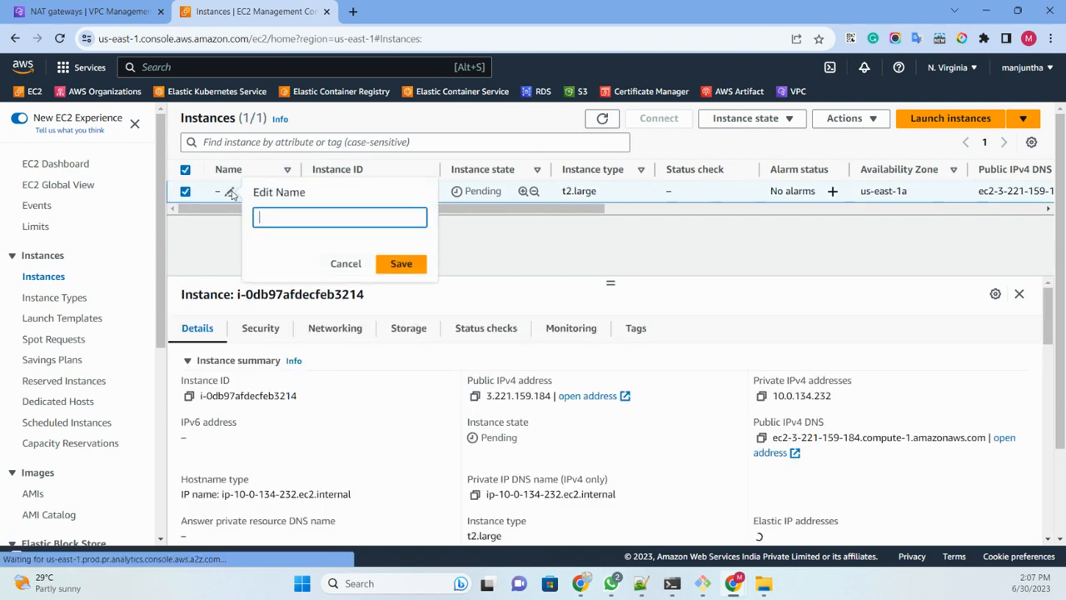
left_click(401, 263)
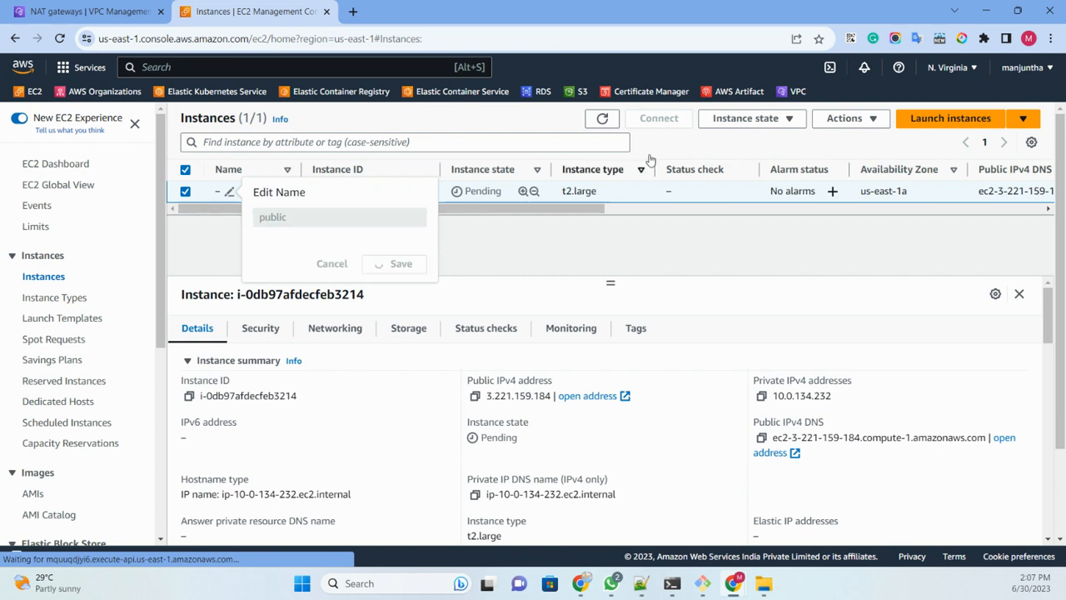
Step: Start launching another EC2 instance and name it private
left_click(925, 121)
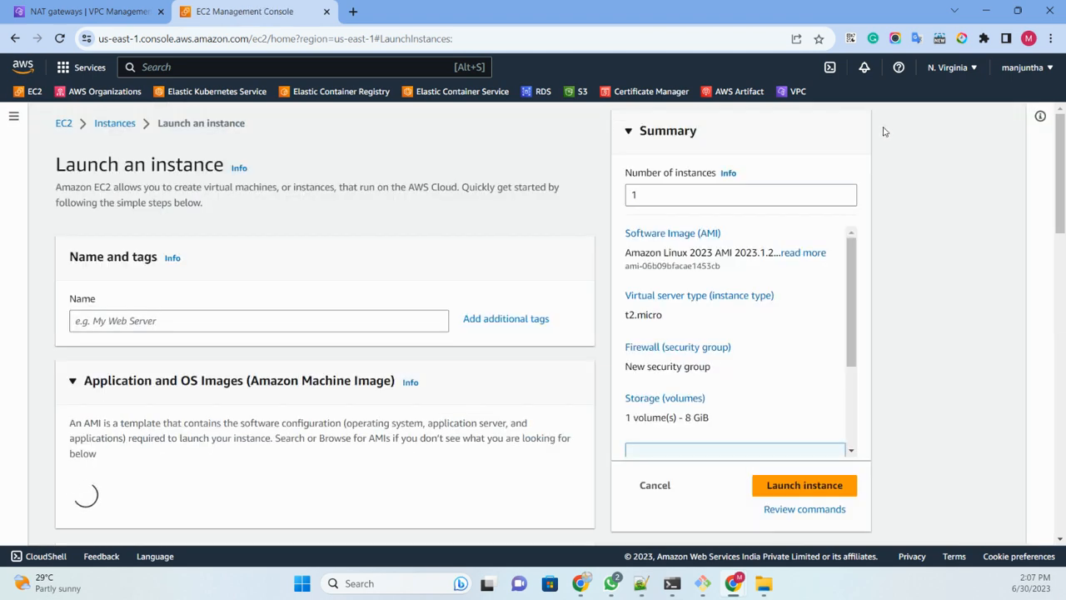
left_click(129, 322)
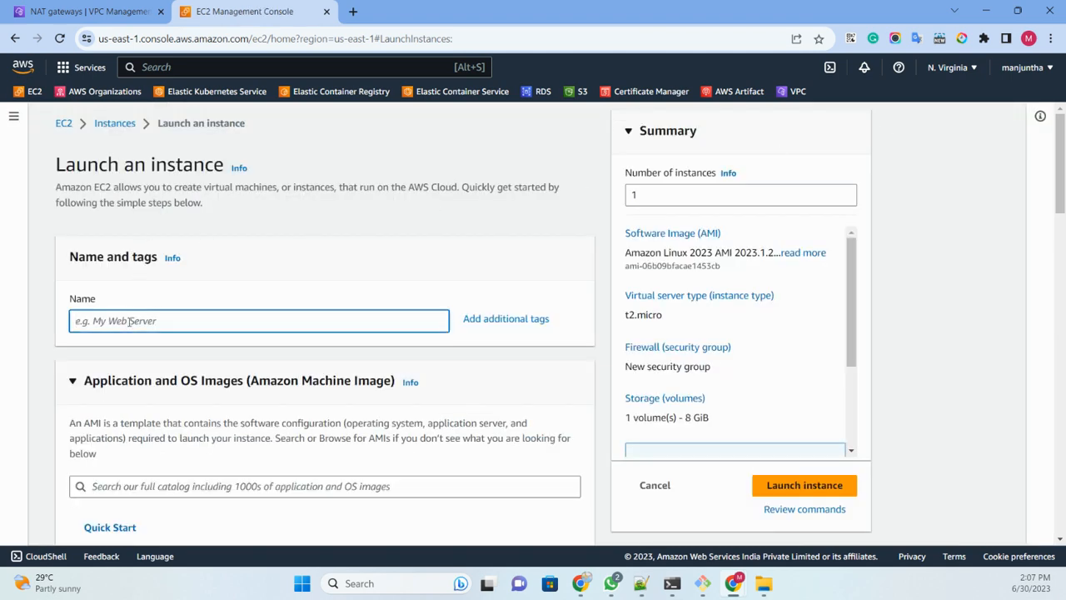
type("private")
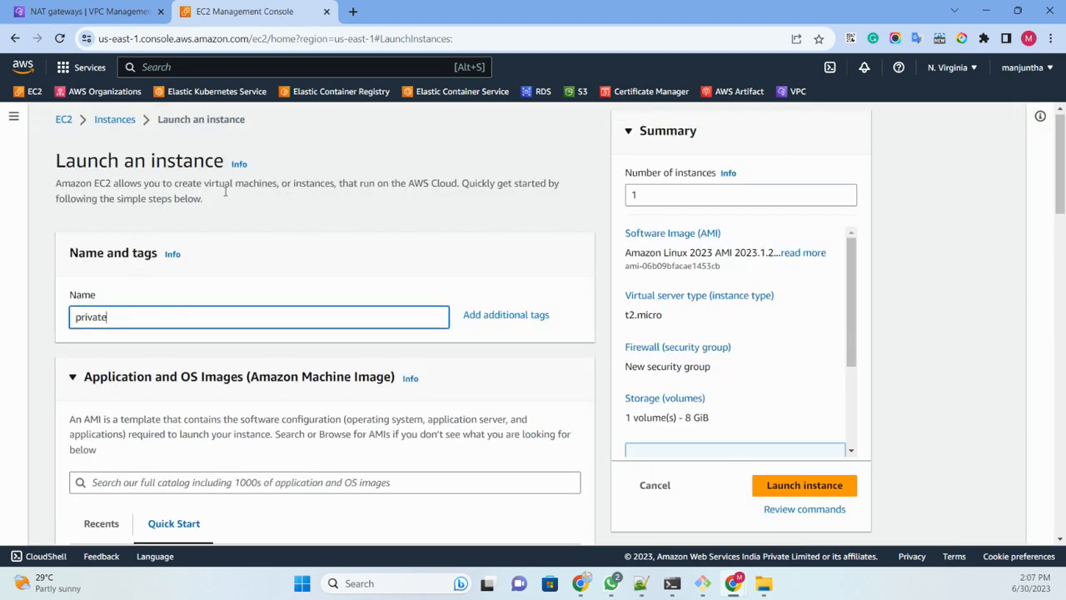
Step: Choose the Windows quick-start image Microsoft Windows Server 2016 Base for the private instance
scroll(308, 261, "down", 4)
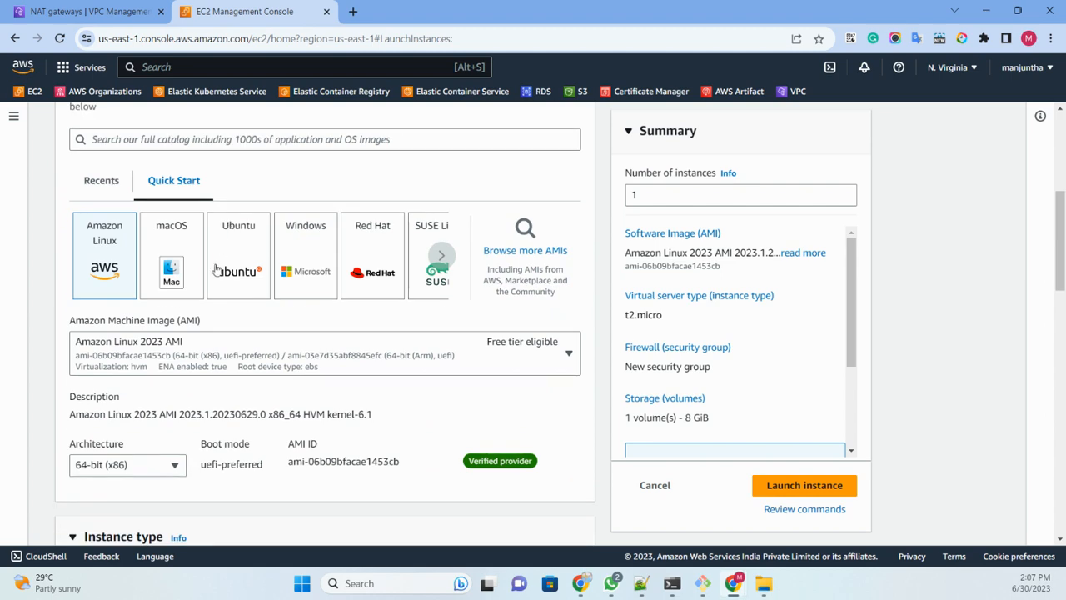
left_click(239, 360)
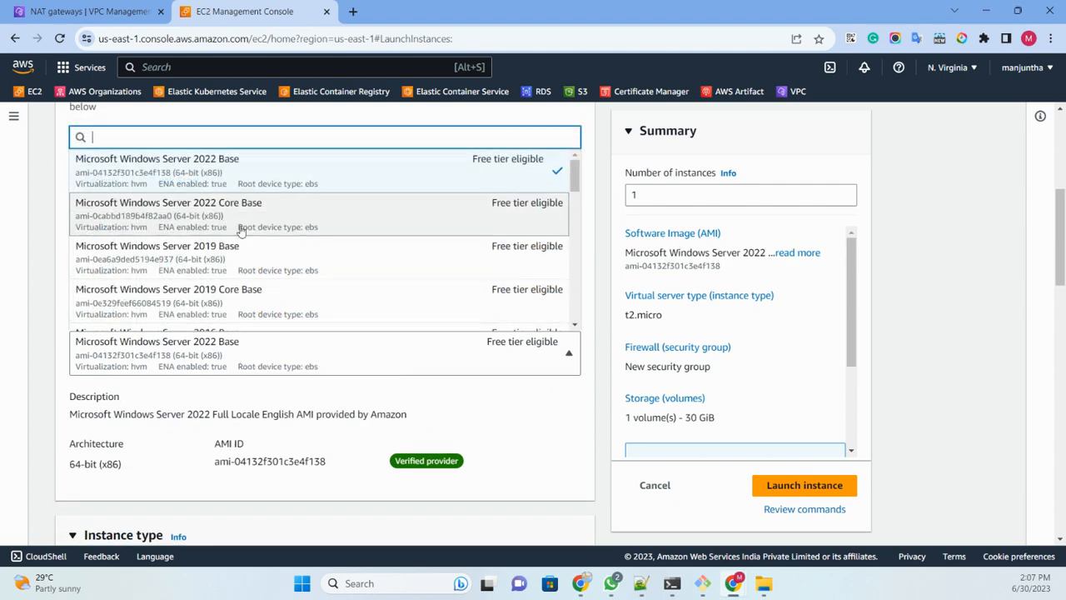
scroll(238, 225, "down", 2)
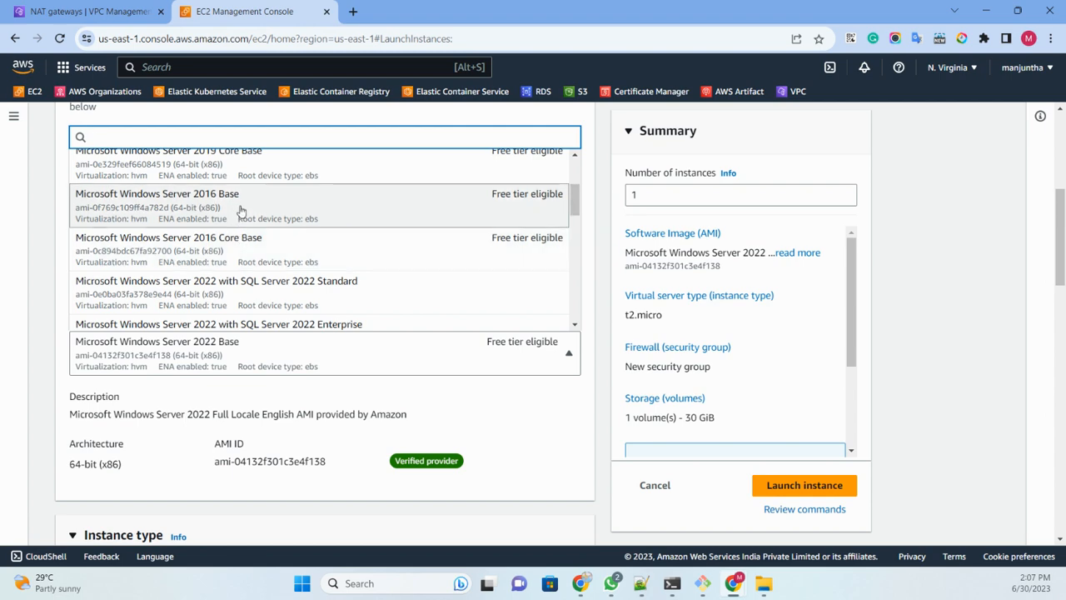
key("Return")
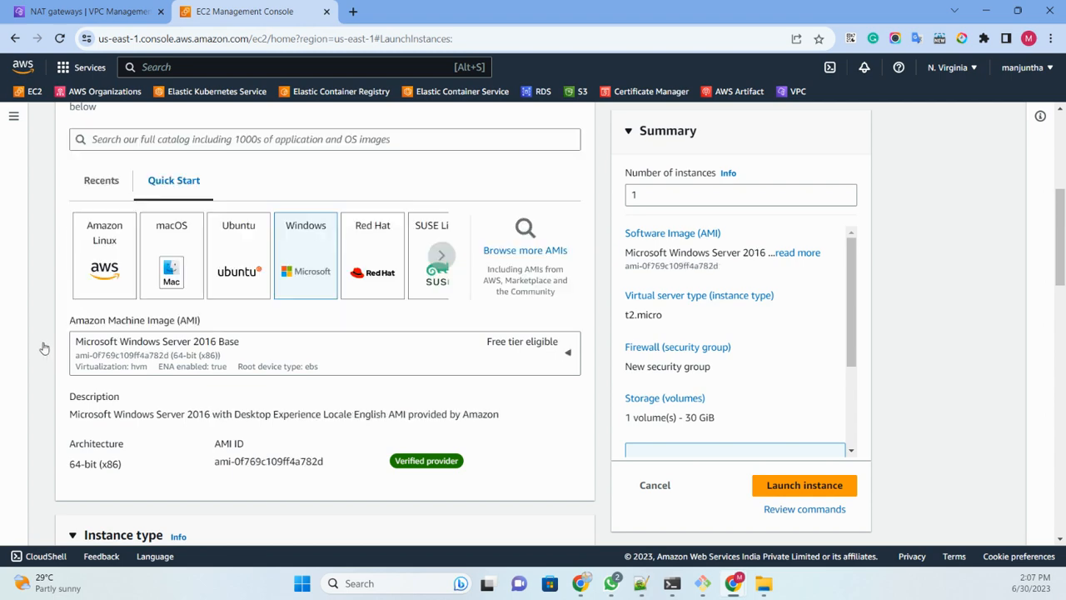
Step: Set the instance type to t2.large and select the existing key pair test
scroll(44, 346, "down", 4)
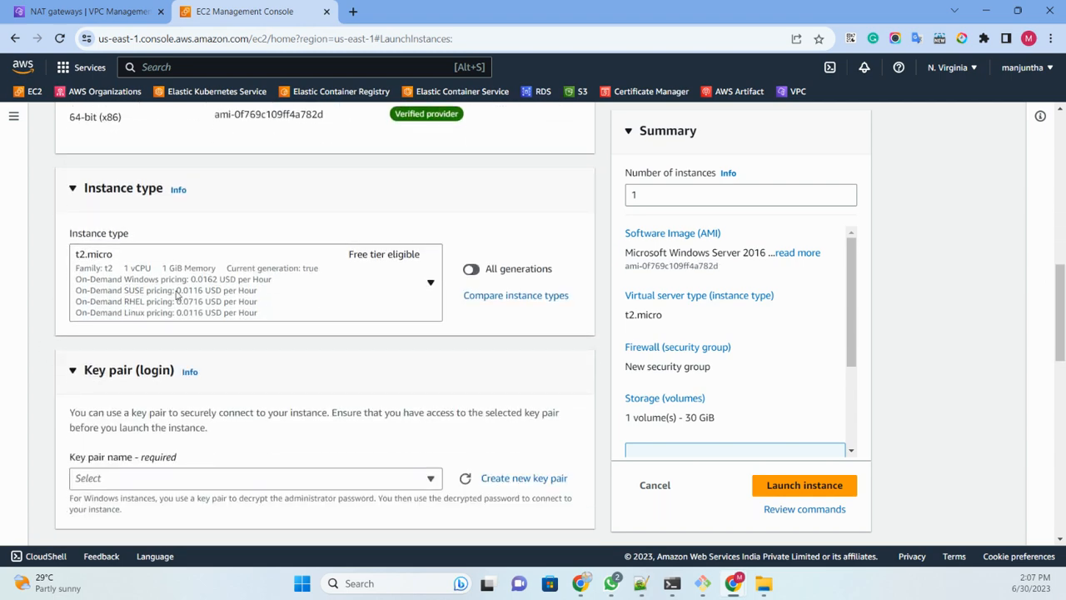
left_click(181, 292)
scroll(196, 391, "down", 3)
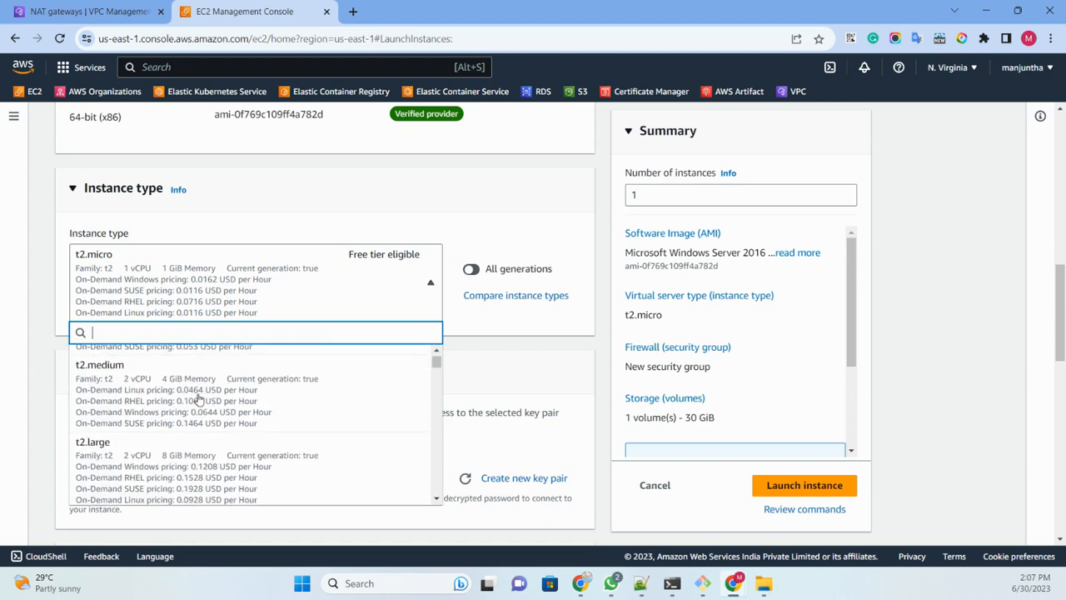
left_click(160, 462)
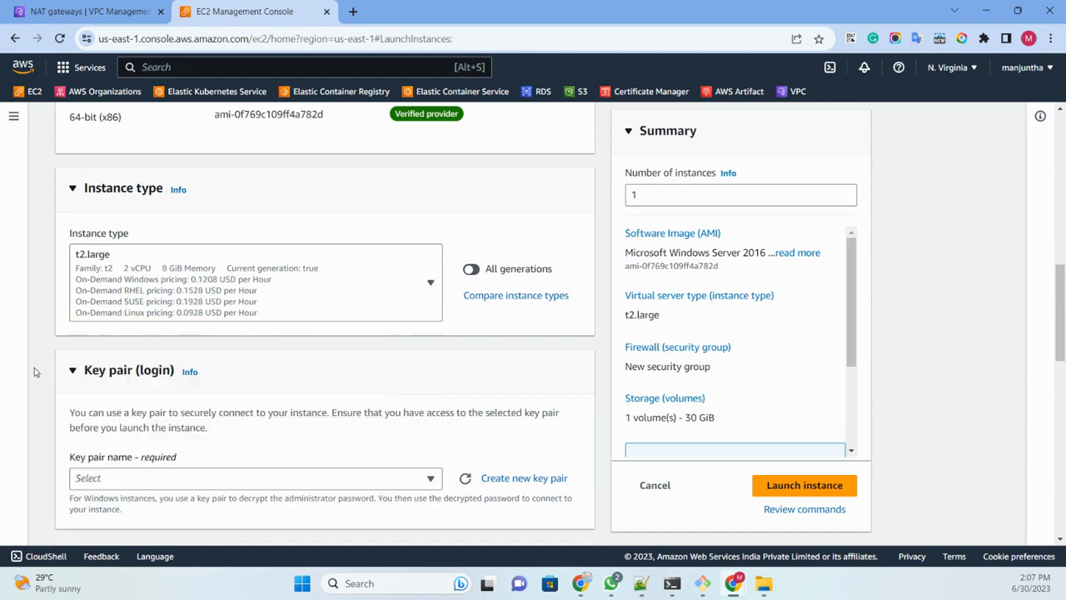
scroll(125, 312, "down", 3)
left_click(205, 208)
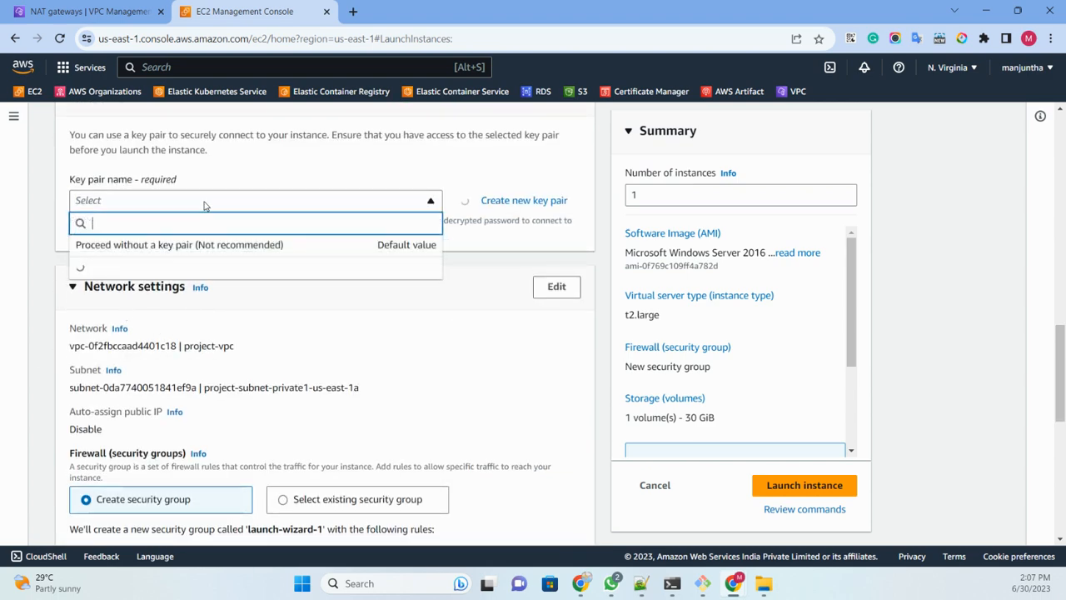
left_click(114, 312)
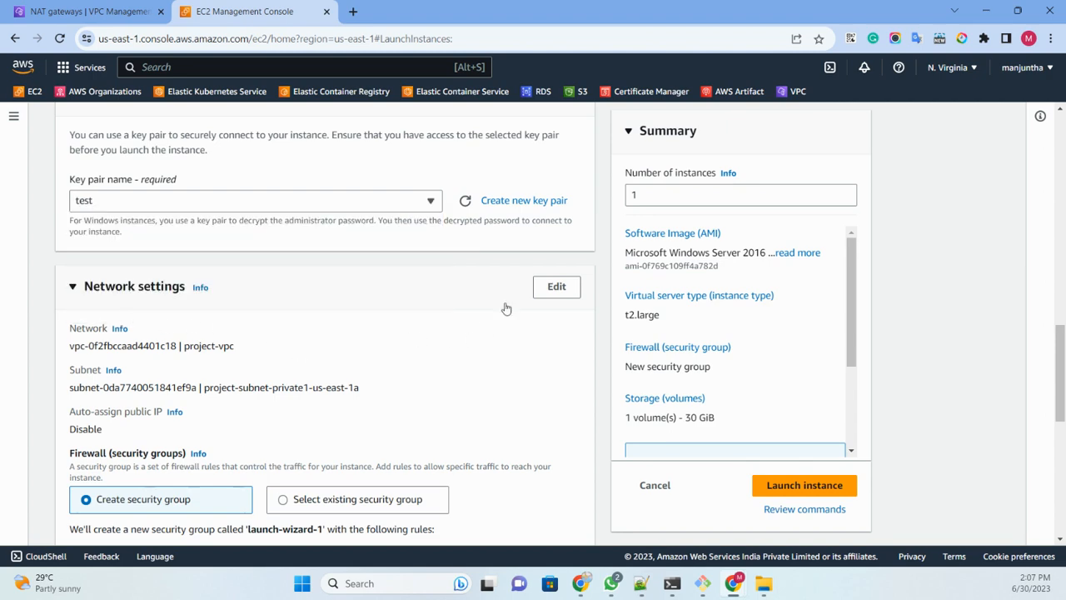
Step: Edit the network settings and choose the subnet project-subnet-private1-us-east-1a in project-vpc
left_click(543, 293)
scroll(285, 309, "down", 3)
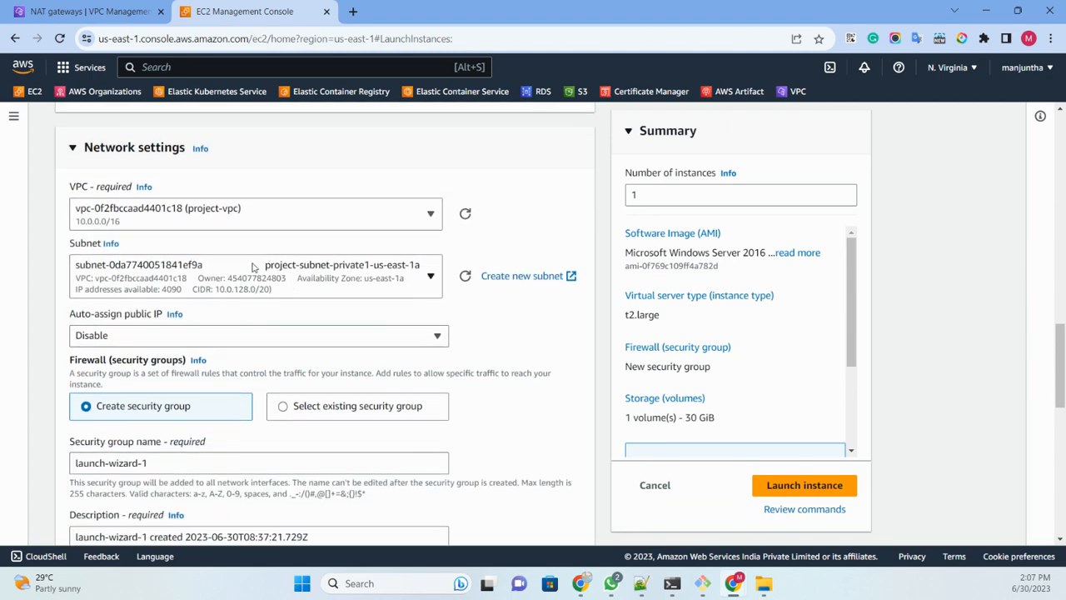
left_click(233, 282)
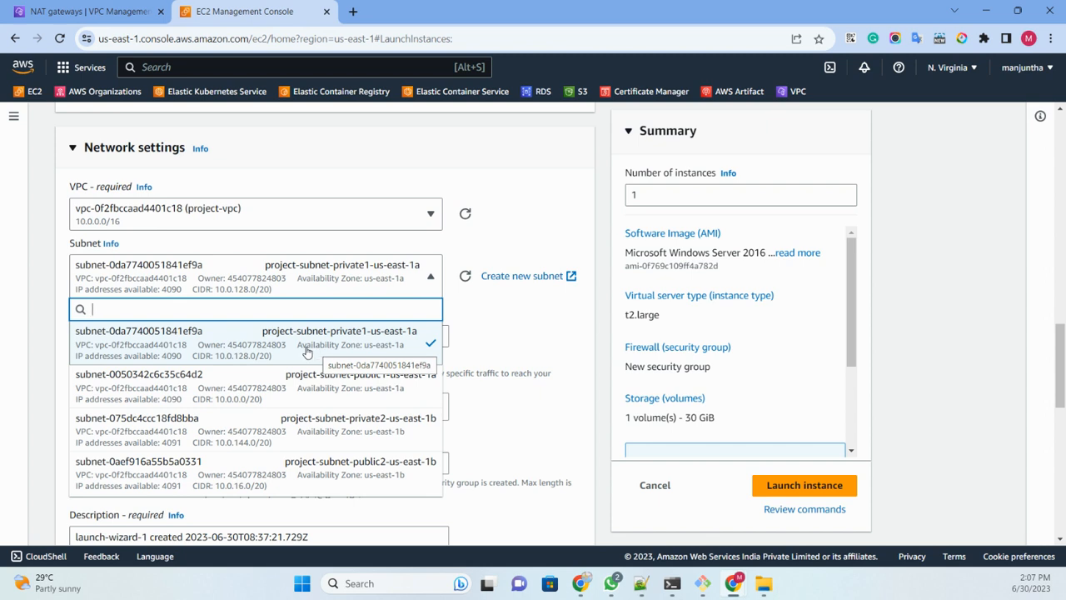
left_click(259, 353)
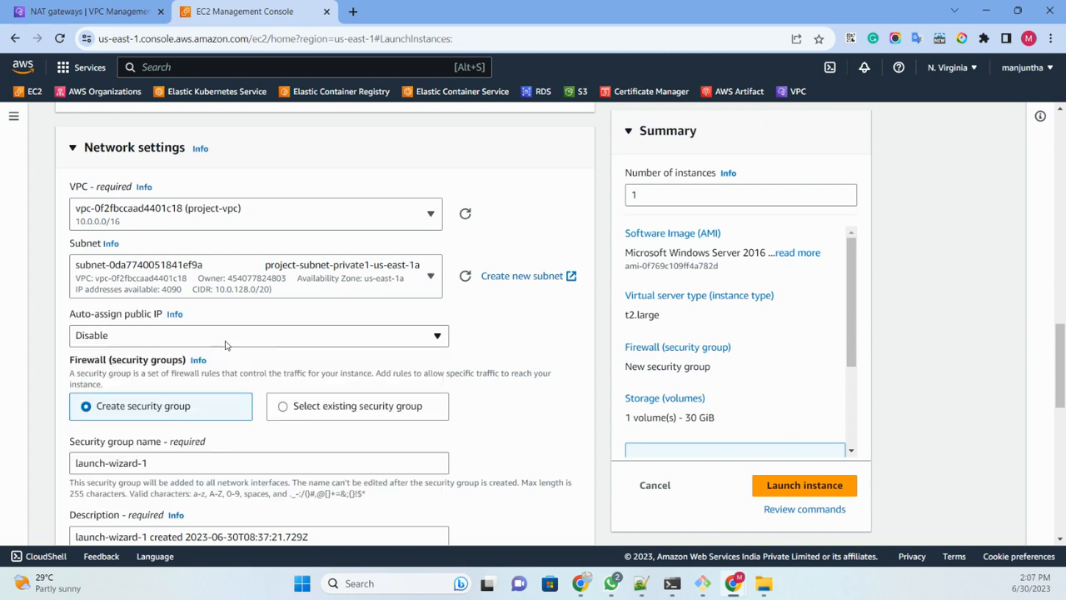
Step: Use an existing security group for the private instance's firewall and select default
scroll(137, 198, "down", 2)
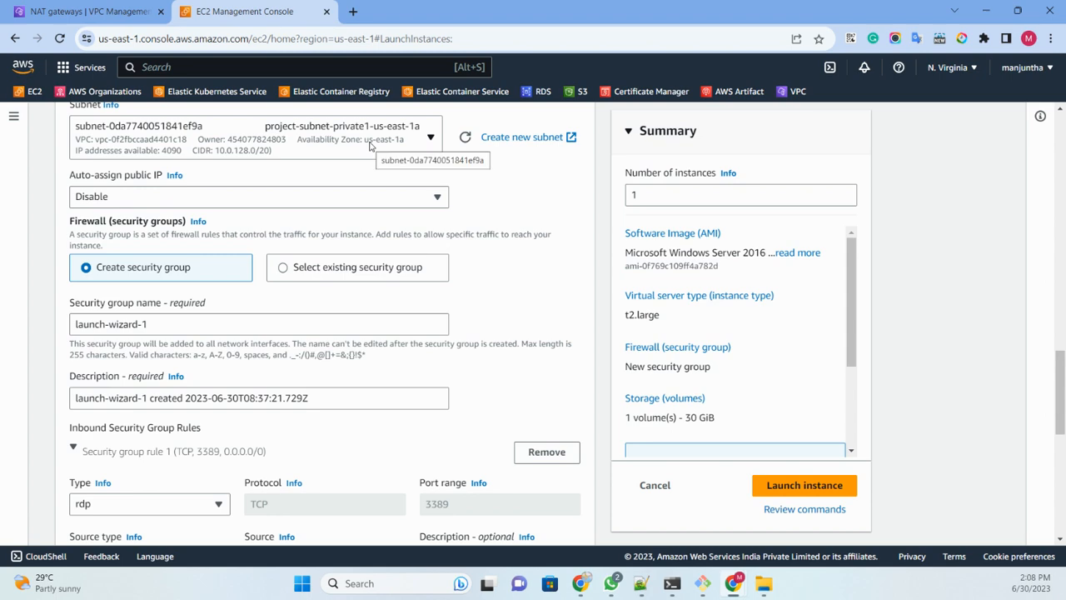
left_click(299, 273)
left_click(264, 325)
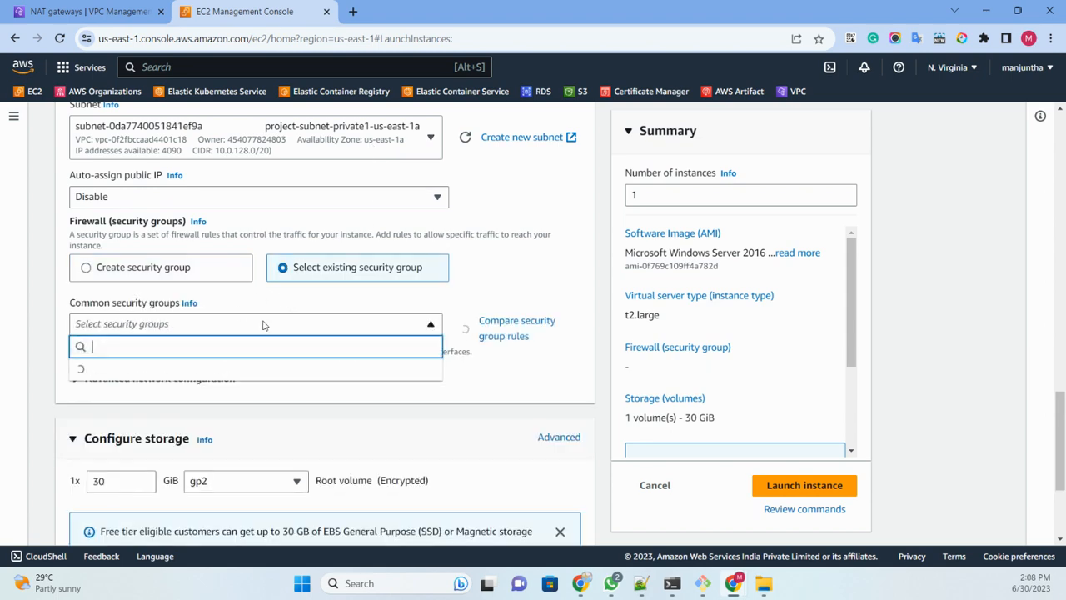
left_click(154, 375)
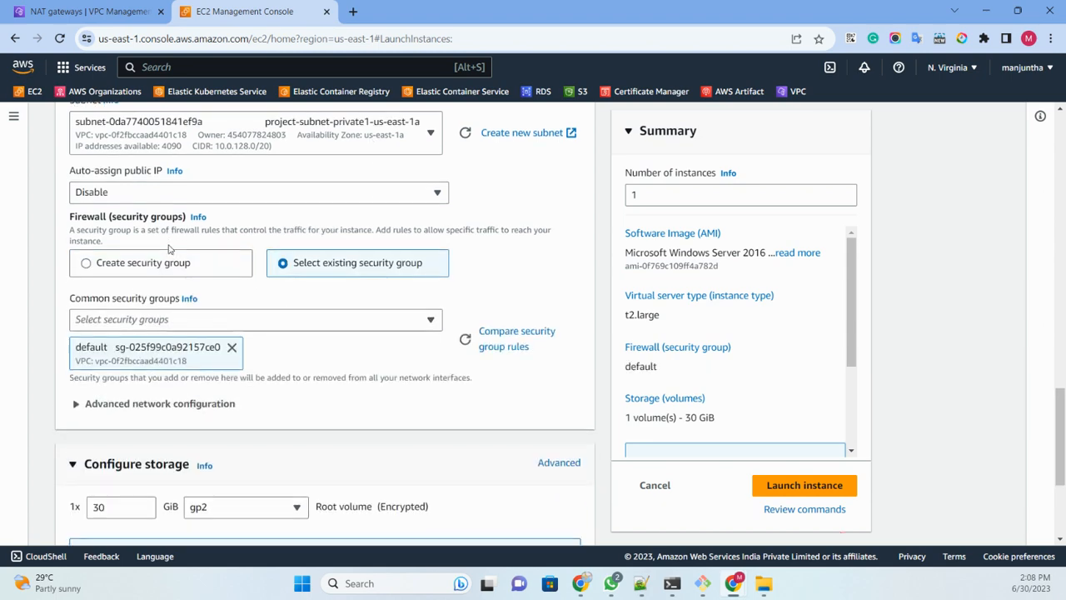
Step: Launch the private instance and open the list of all instances
scroll(200, 301, "down", 3)
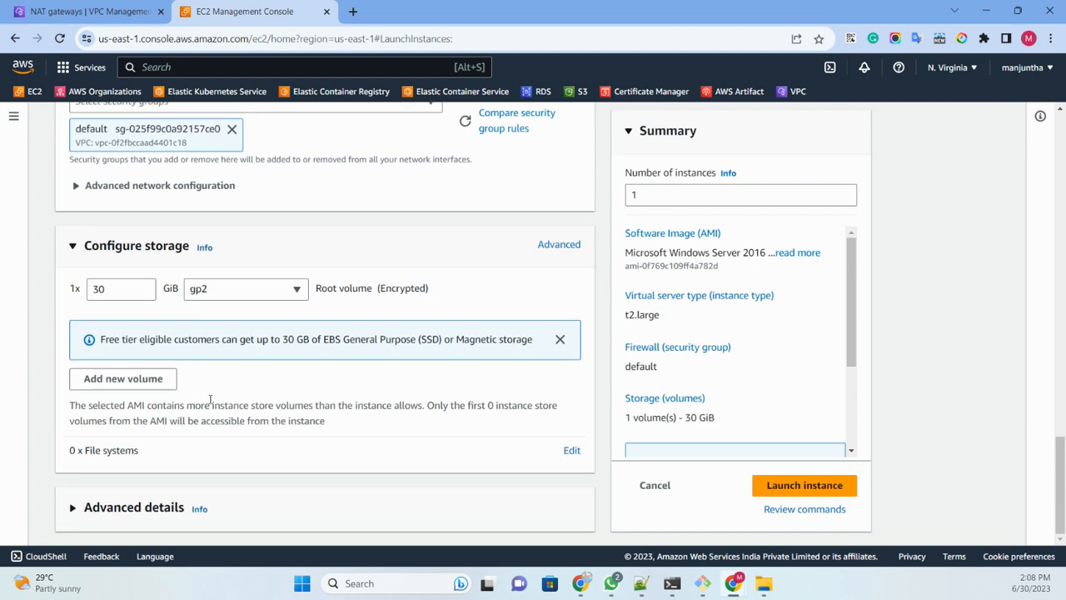
left_click(758, 485)
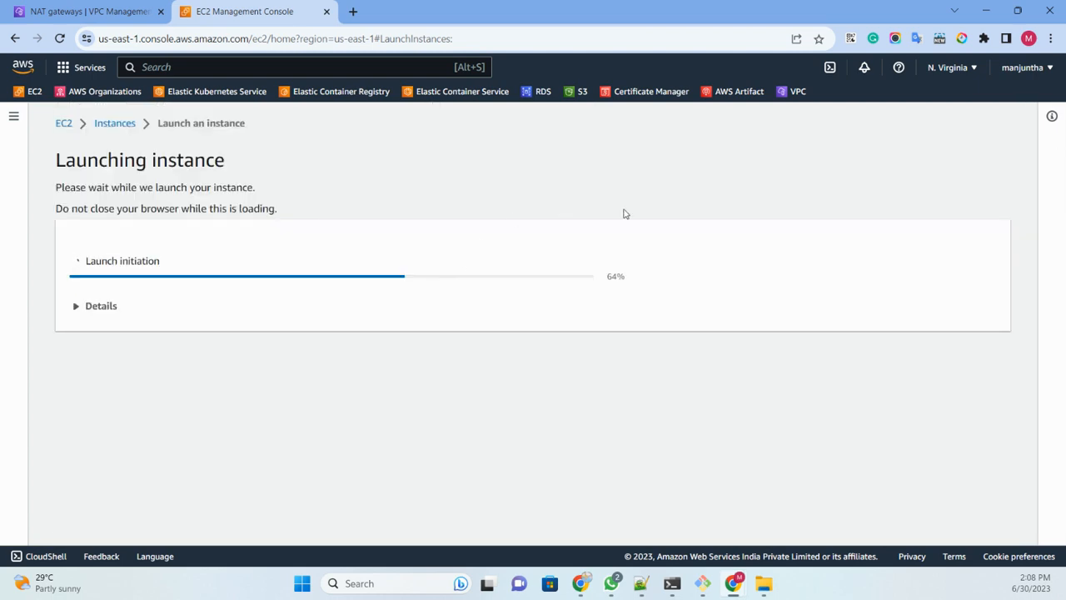
scroll(352, 286, "down", 3)
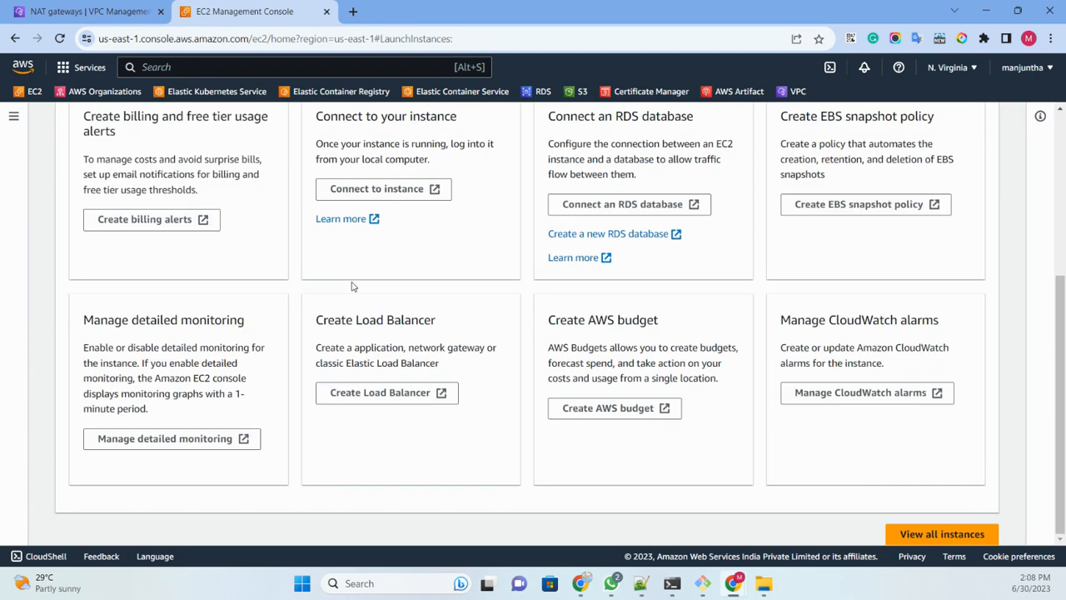
left_click(908, 534)
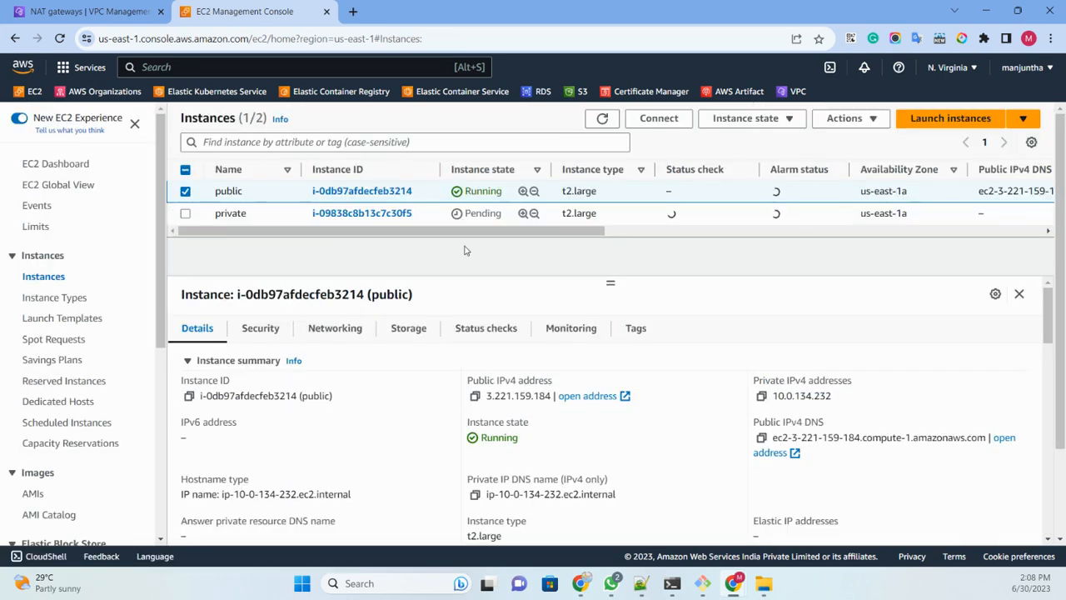
Step: Refresh the instance list and review the public instance's inbound and outbound security group rules
double_click(602, 118)
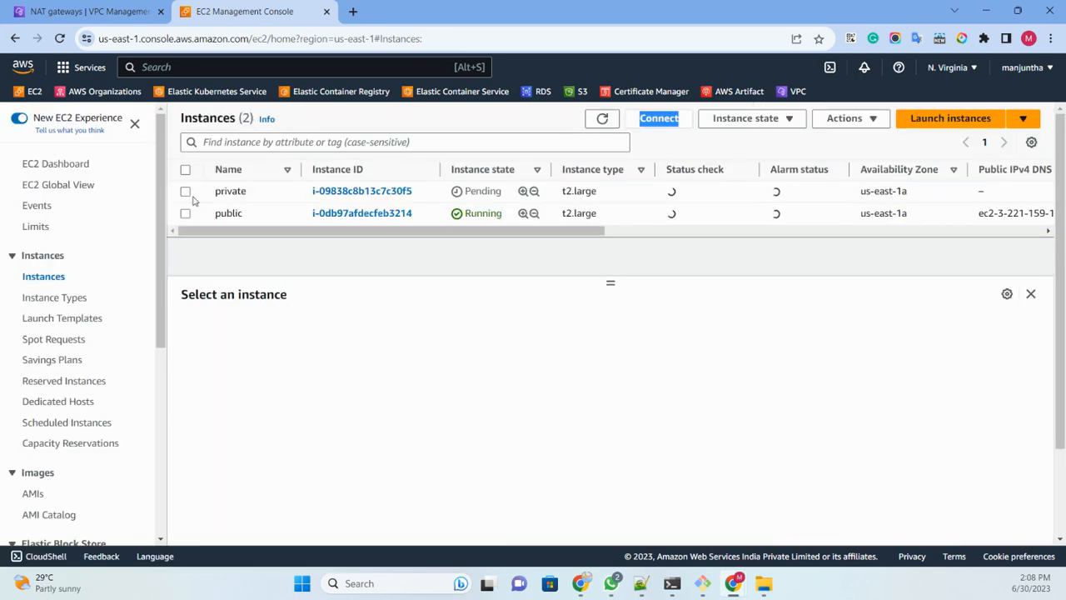
left_click(603, 118)
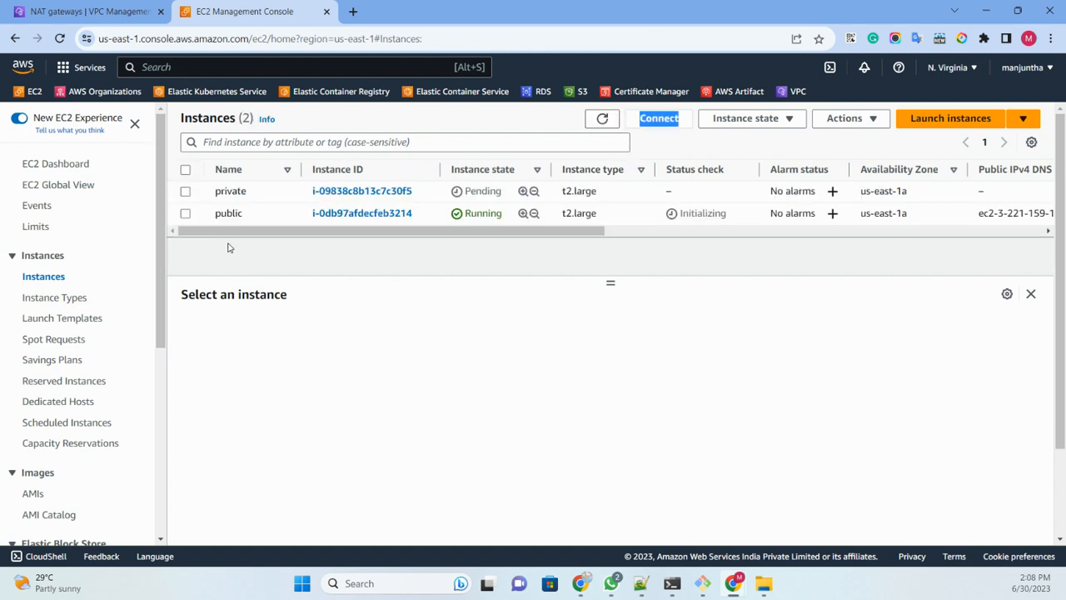
left_click(185, 214)
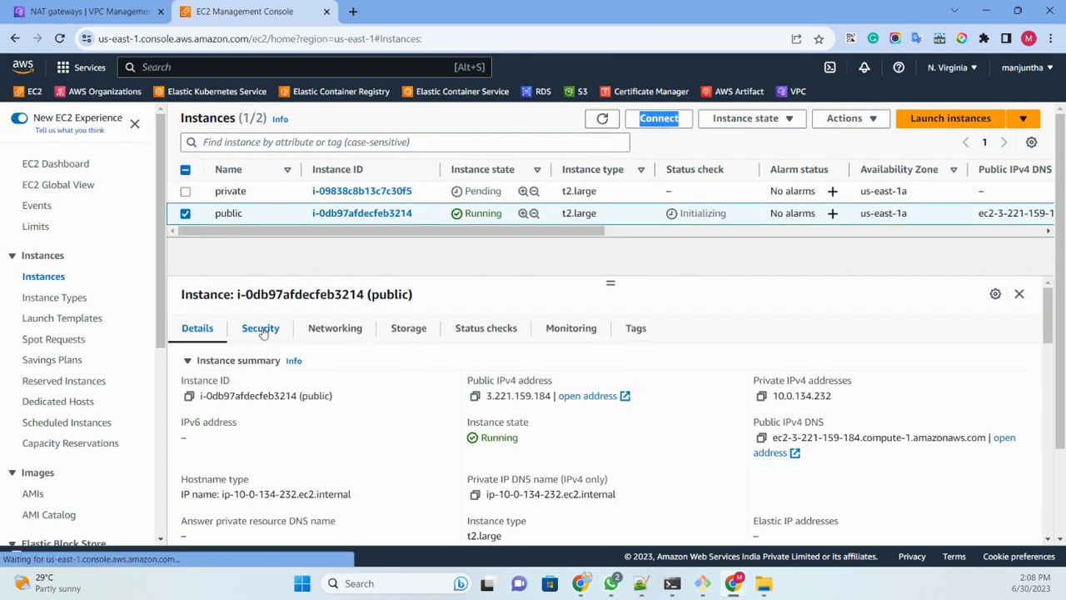
left_click(261, 328)
scroll(231, 395, "down", 2)
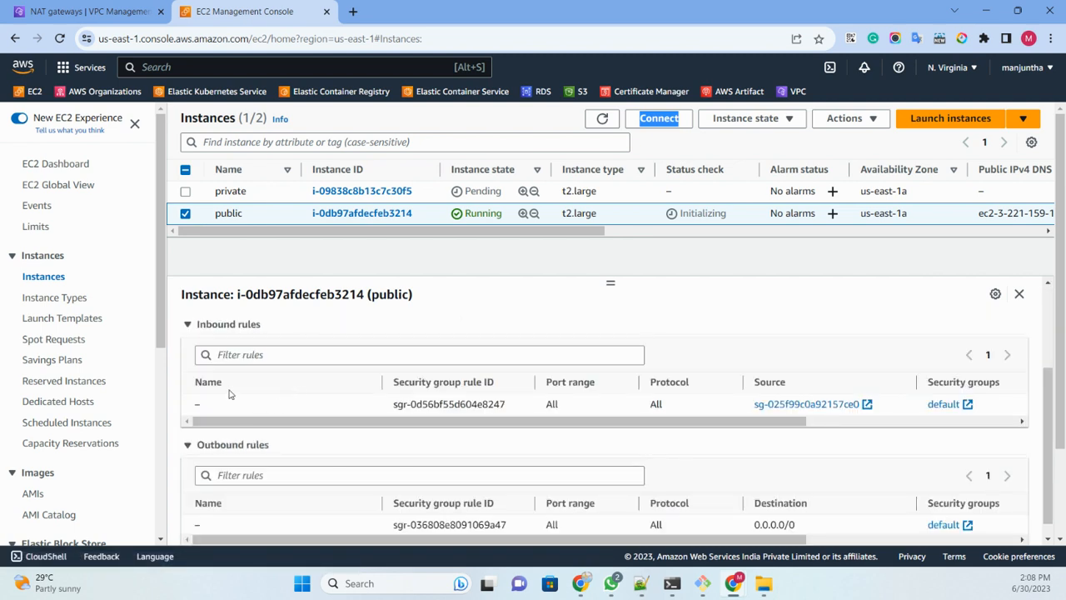
scroll(251, 414, "up", 1)
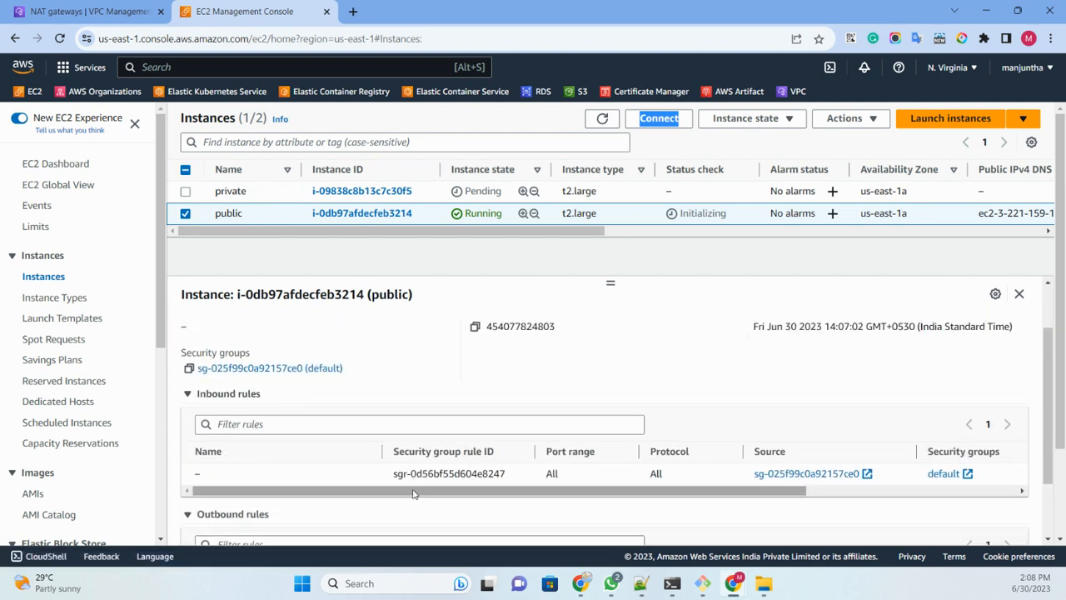
left_click_drag(409, 491, 344, 518)
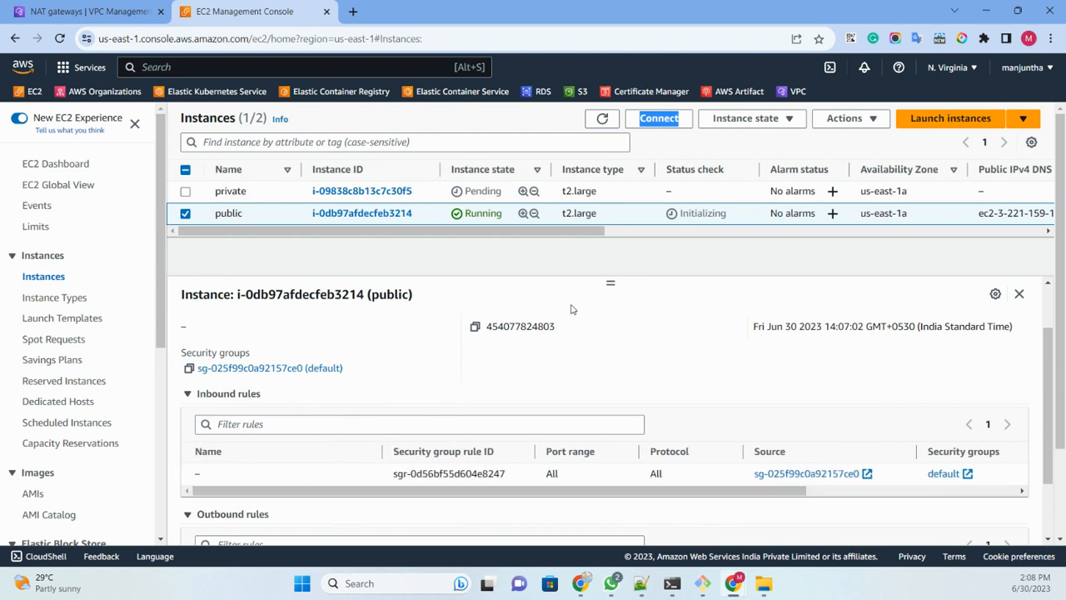
Step: Refresh the instance list repeatedly and widen the Status check column to read both instances' status checks
left_click(602, 120)
left_click(602, 119)
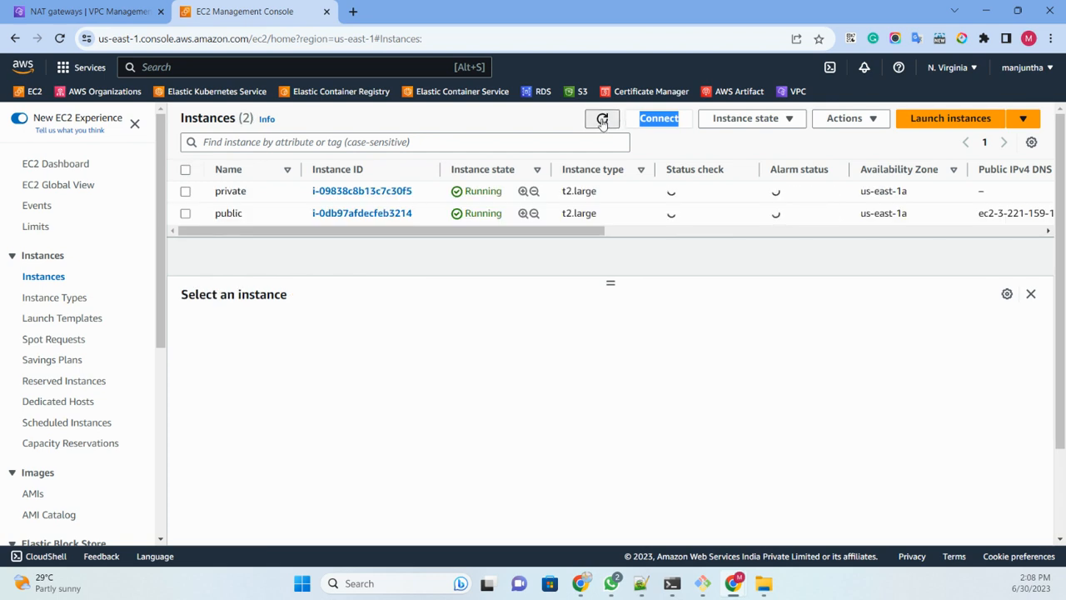
left_click(603, 119)
left_click(602, 119)
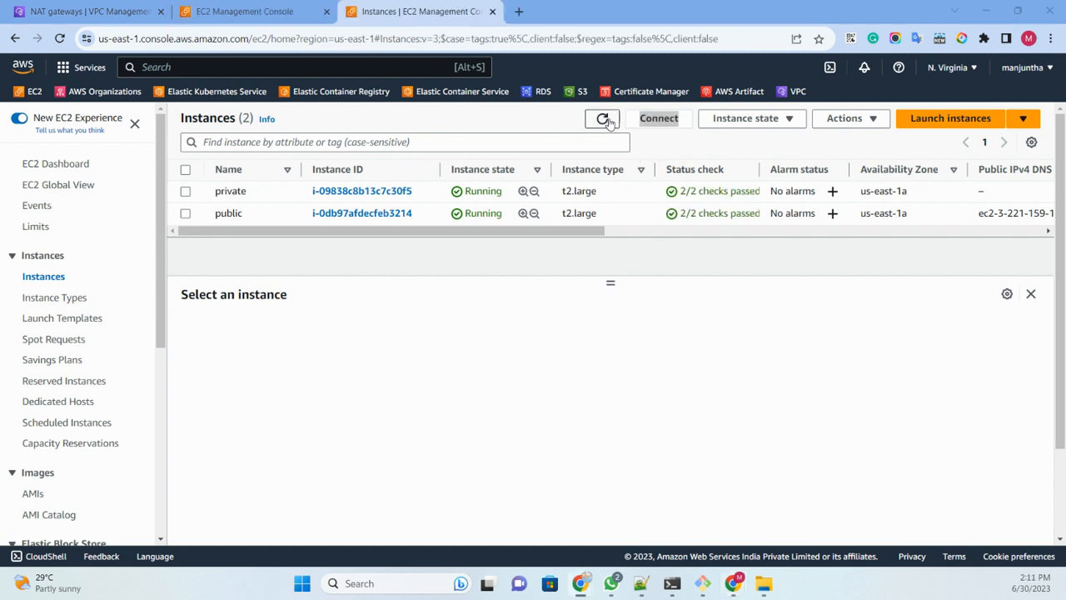
left_click(605, 120)
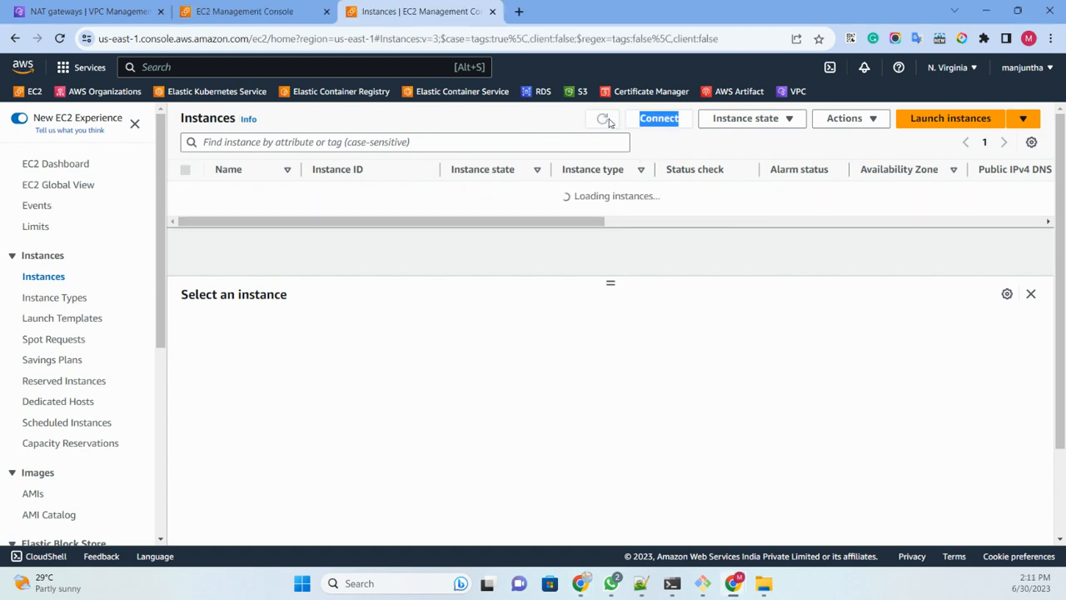
left_click(604, 120)
left_click_drag(760, 169, 808, 170)
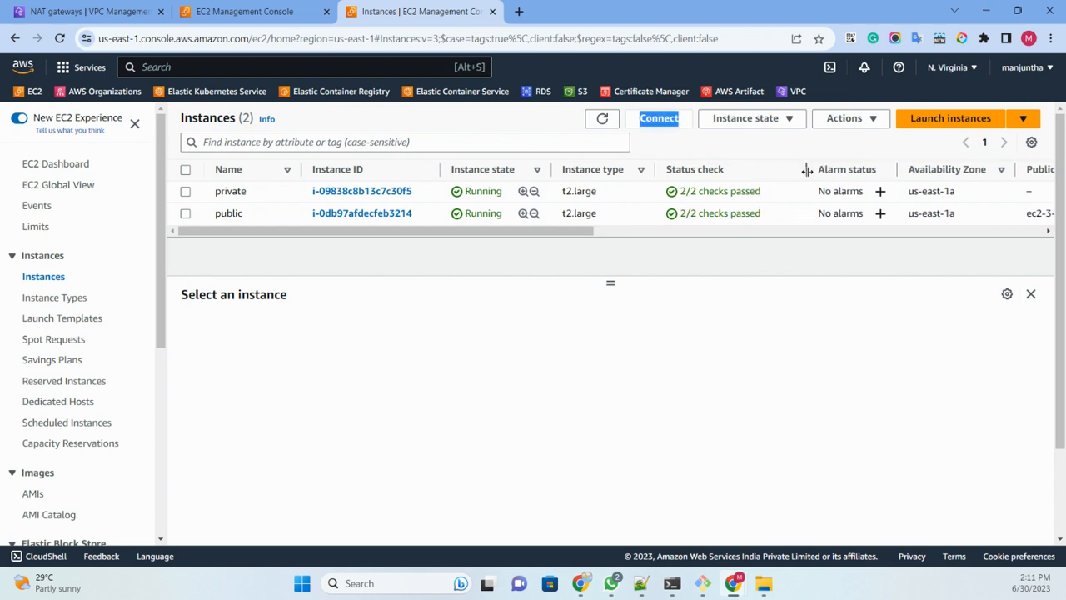
left_click(605, 256)
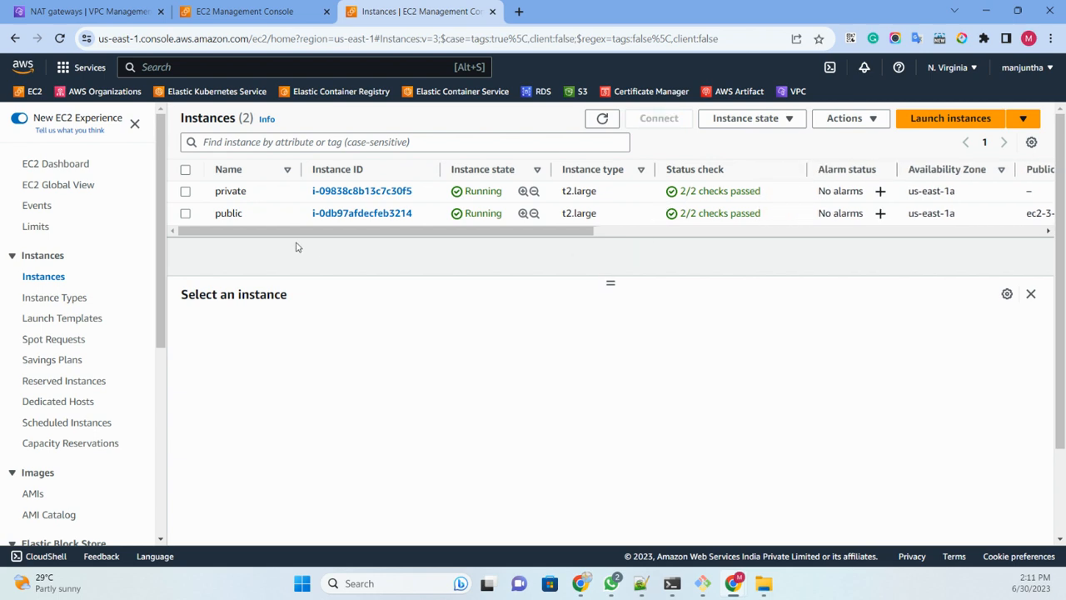
Step: Refresh the instance list and download the remote desktop file for connecting to the public instance with an RDP client
double_click(602, 118)
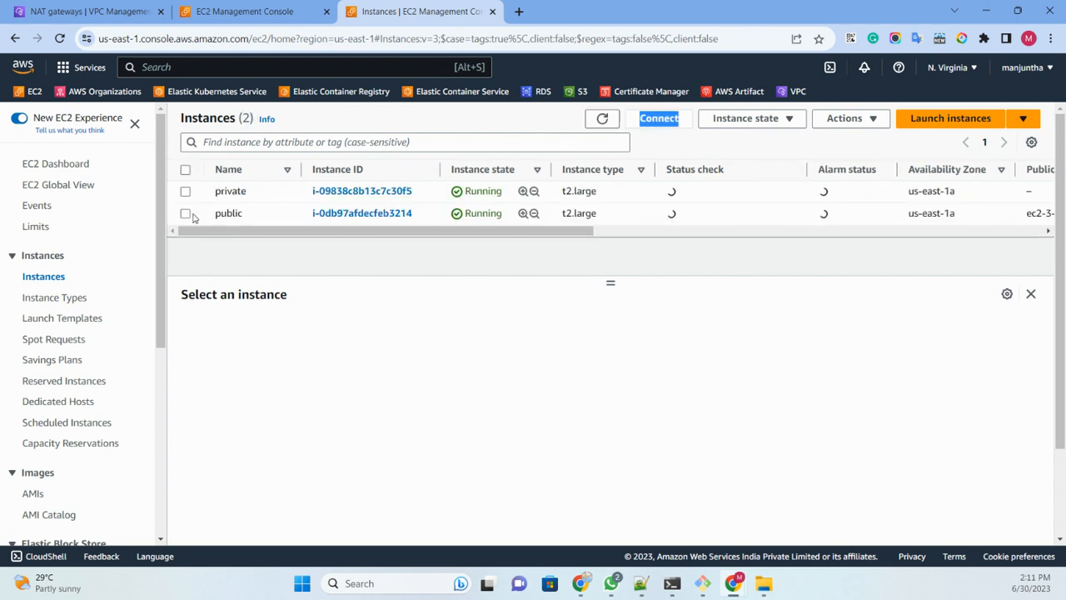
left_click(186, 214)
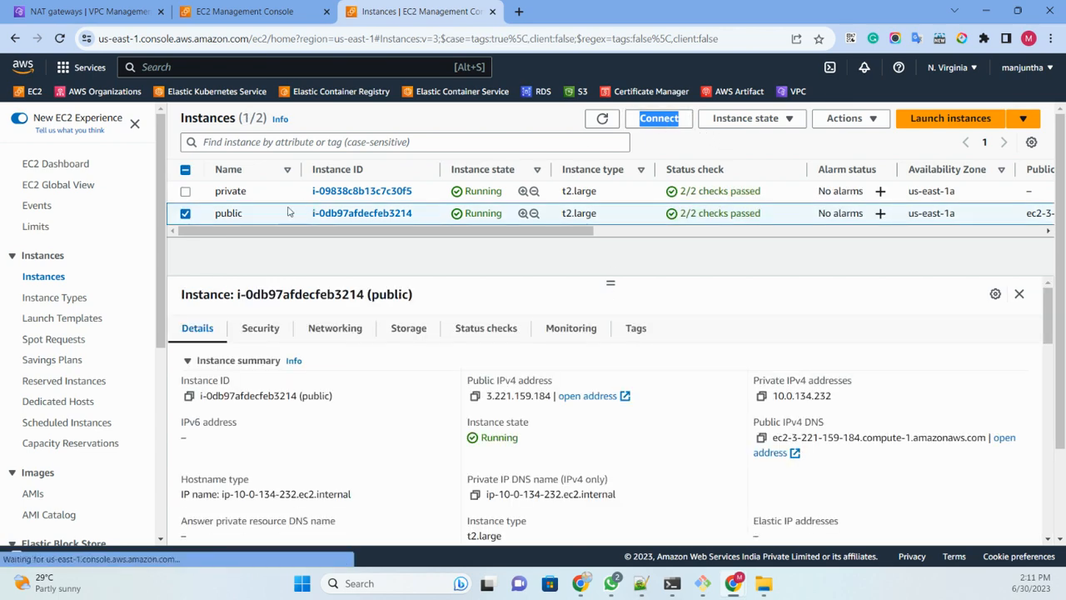
left_click(663, 120)
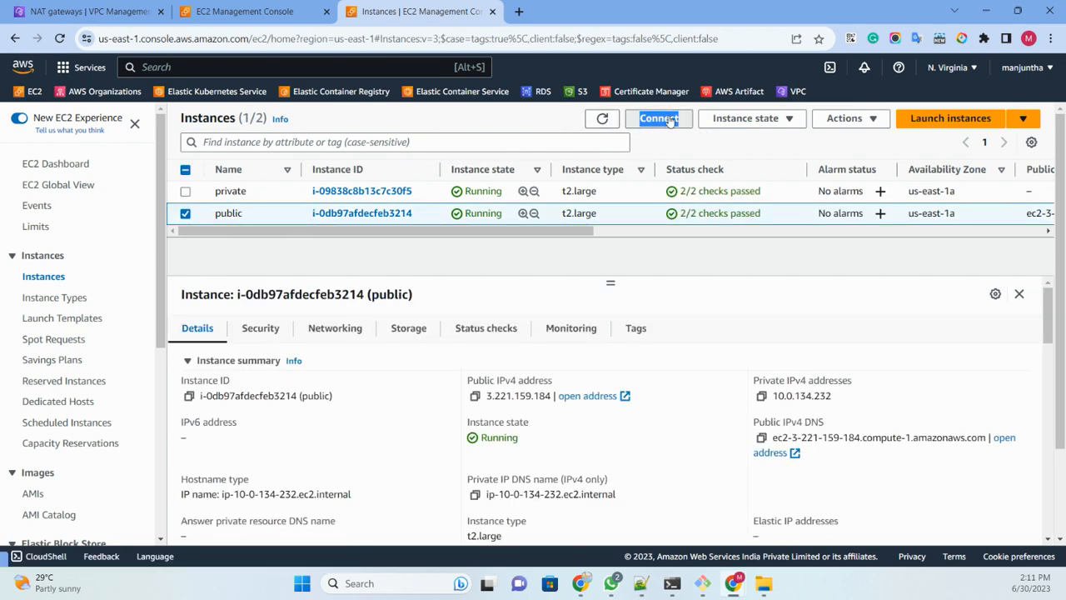
left_click(207, 219)
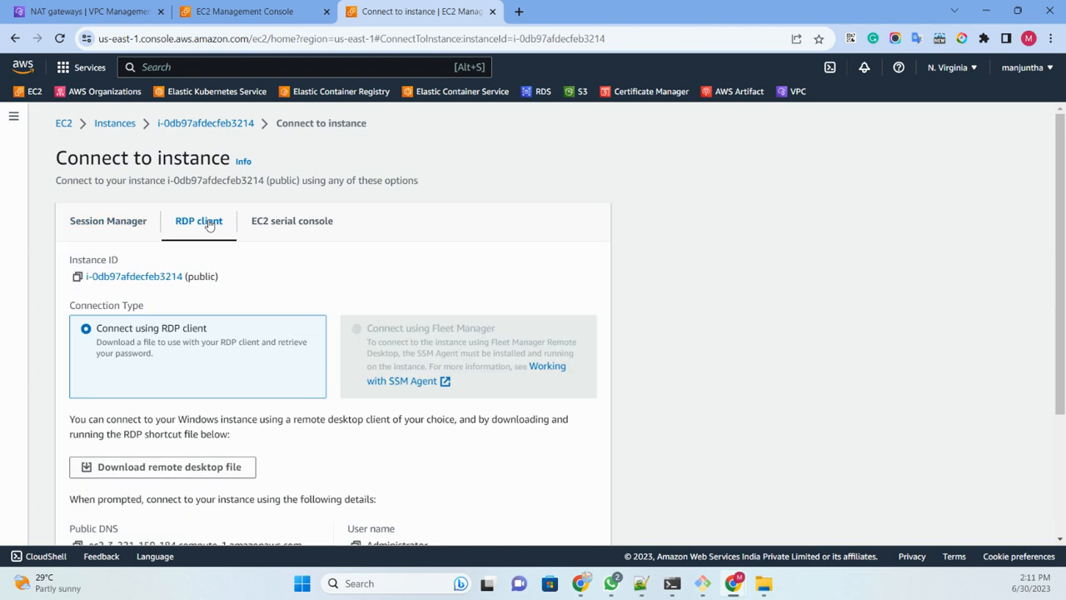
scroll(209, 233, "down", 3)
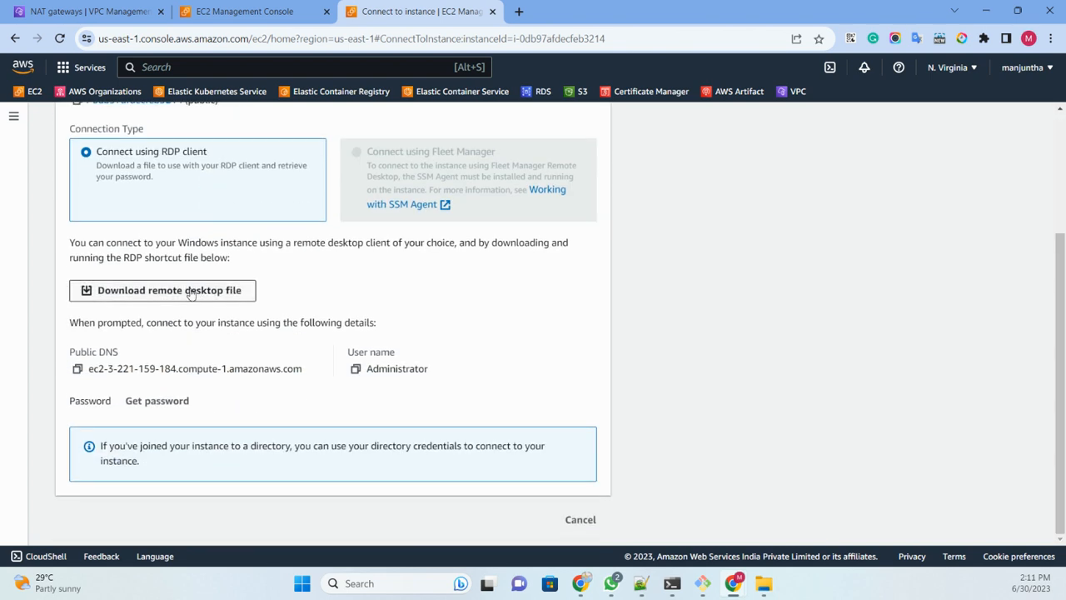
left_click(191, 292)
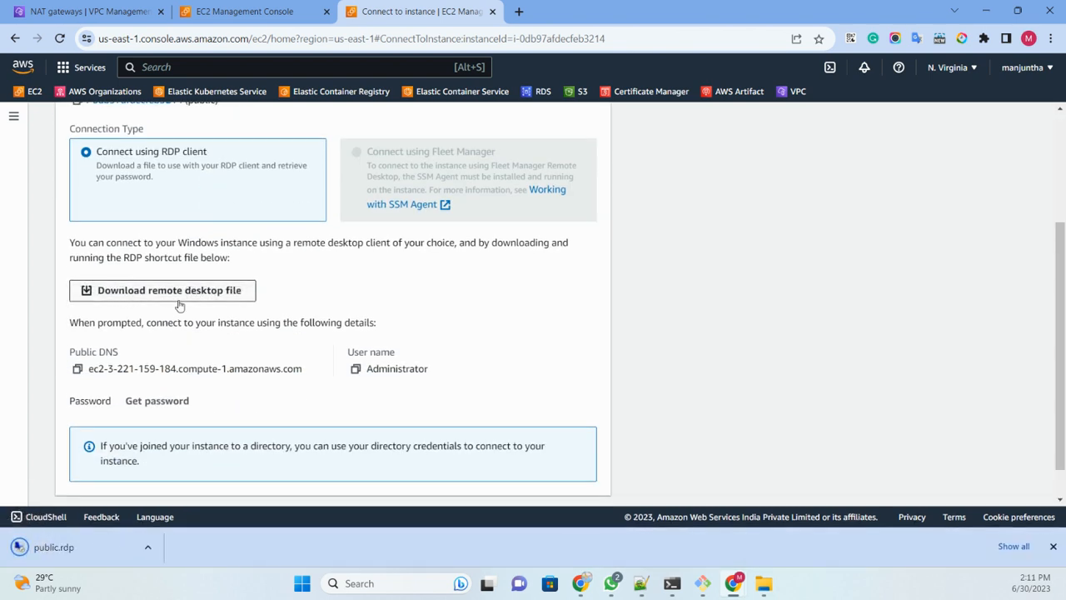
Step: Decrypt the public instance's Windows administrator password with the private key file test.pem and copy the password
left_click(158, 401)
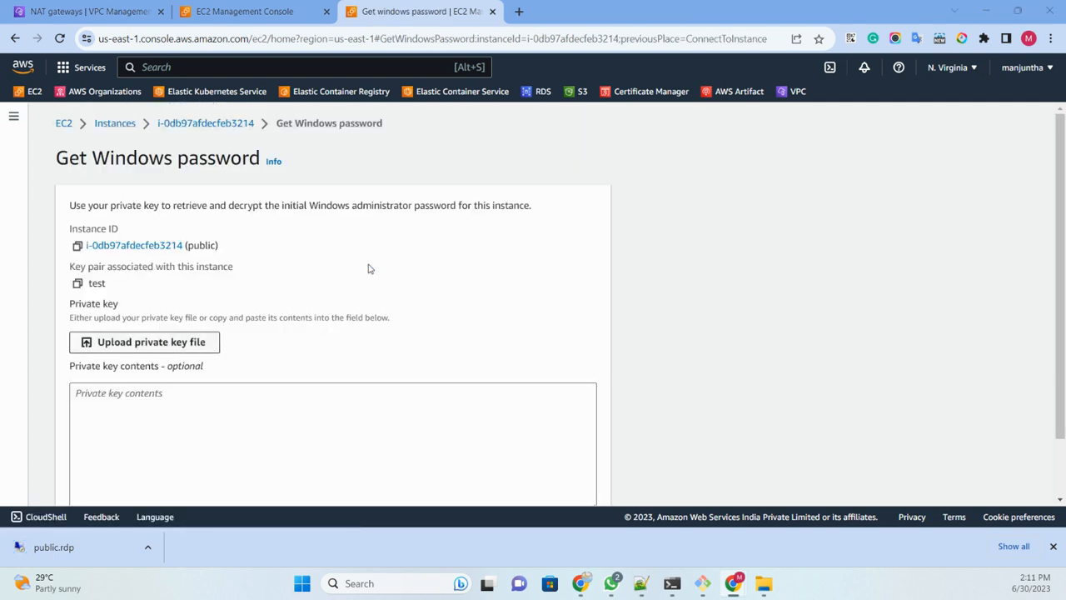
left_click(144, 342)
left_click(160, 129)
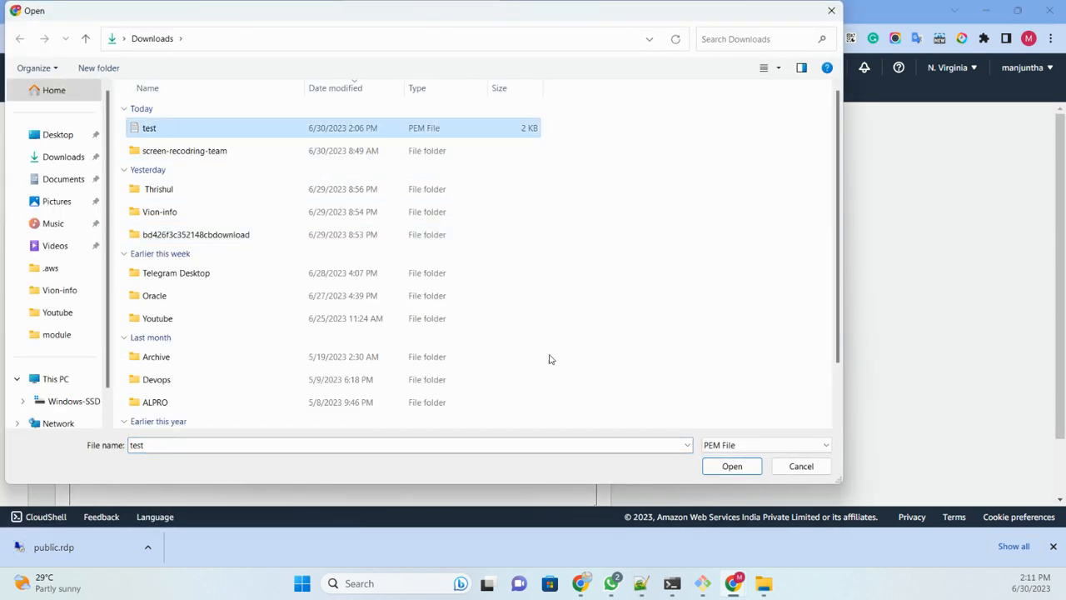
left_click(731, 467)
scroll(433, 287, "down", 1)
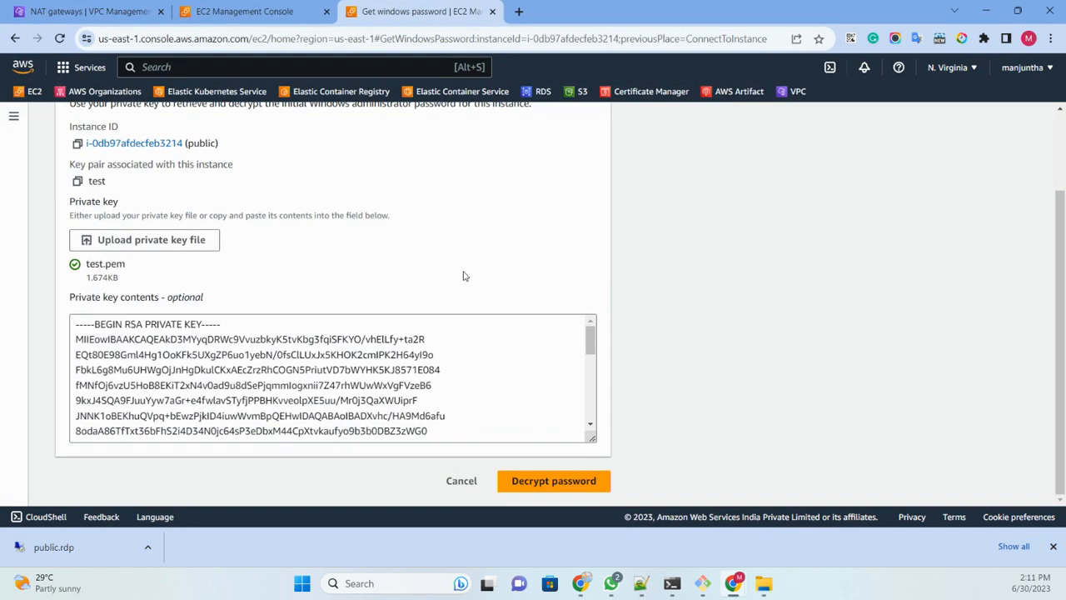
left_click(570, 476)
scroll(503, 258, "down", 2)
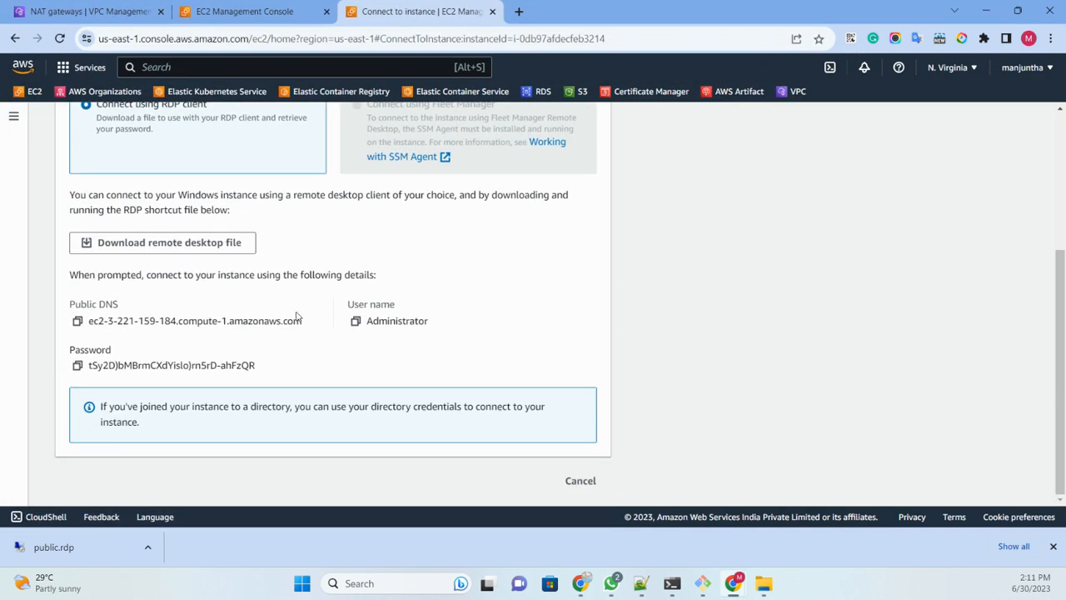
left_click(78, 366)
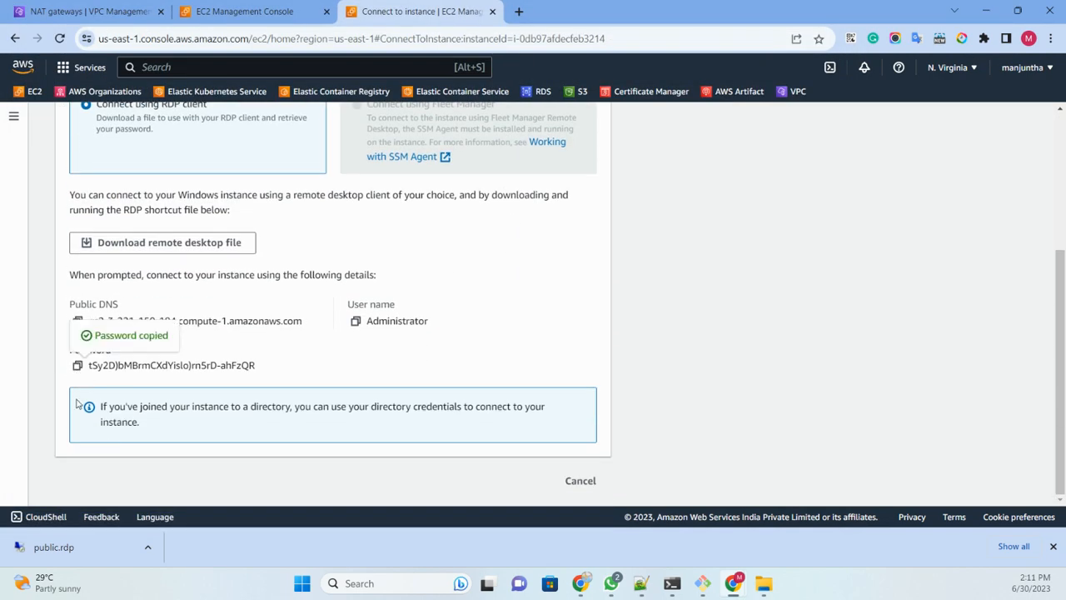
Step: Try to open a remote desktop connection to the public instance with the downloaded public.rdp file
left_click(66, 557)
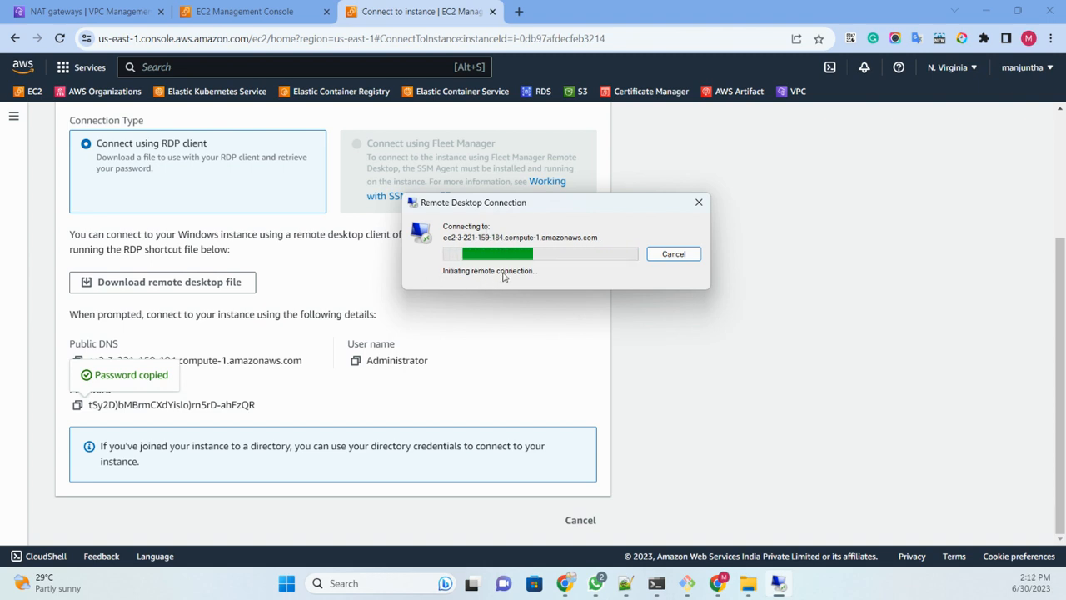
left_click_drag(474, 204, 631, 198)
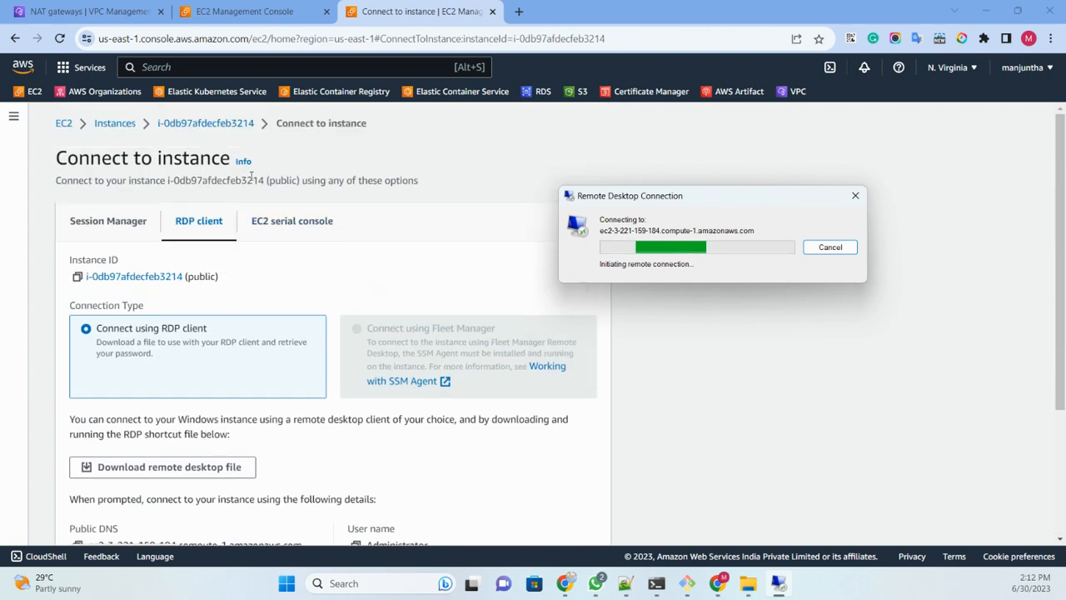
scroll(335, 179, "up", 3)
left_click(244, 12)
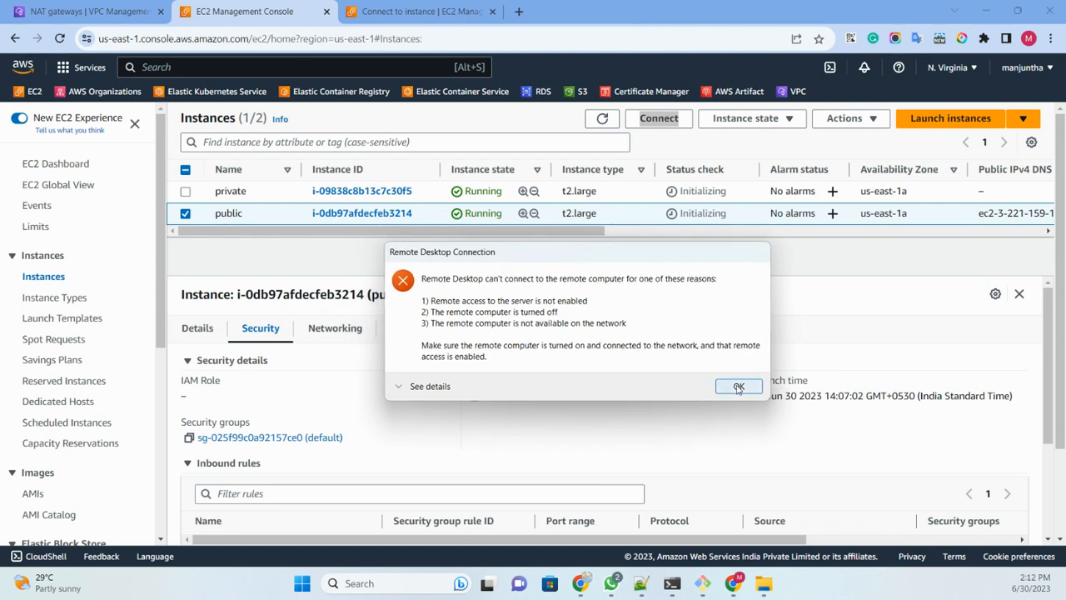
left_click(739, 388)
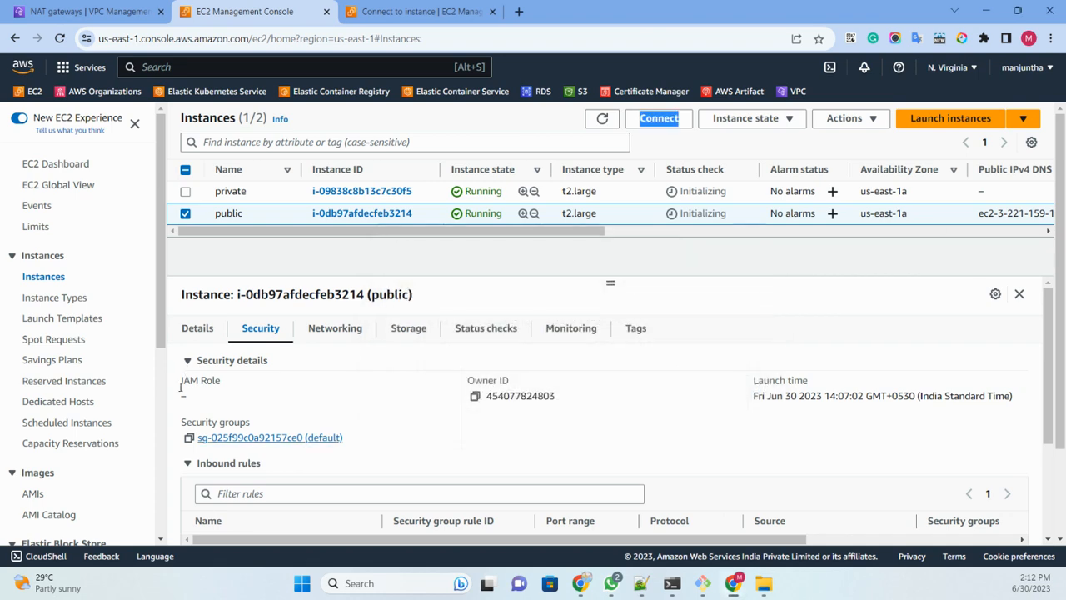
Step: Open the public instance's default security group in a separate tab and start editing its inbound rules
right_click(287, 441)
left_click(351, 275)
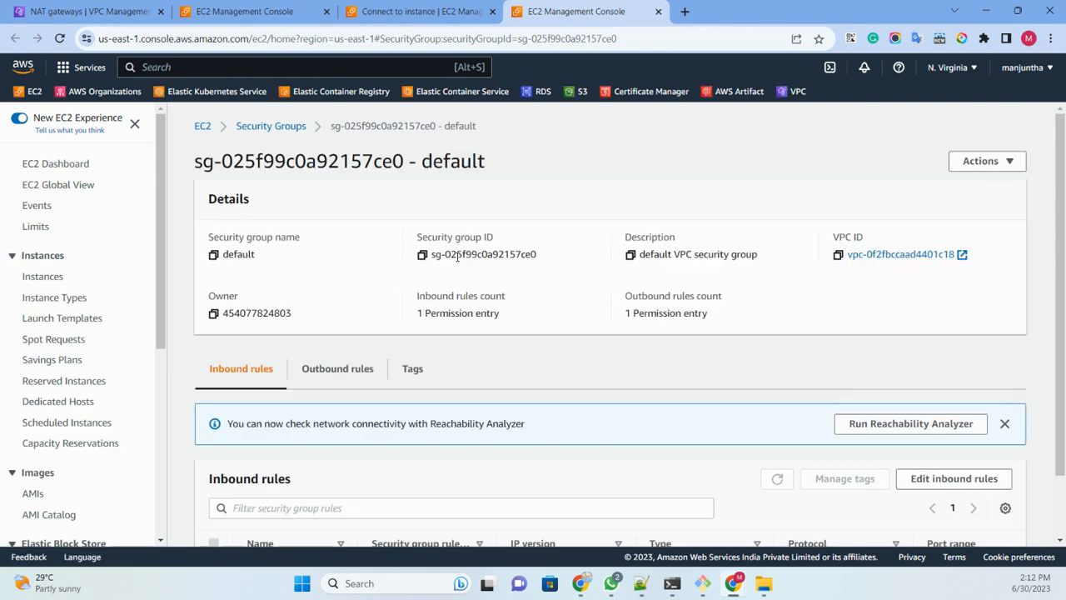
scroll(456, 262, "down", 1)
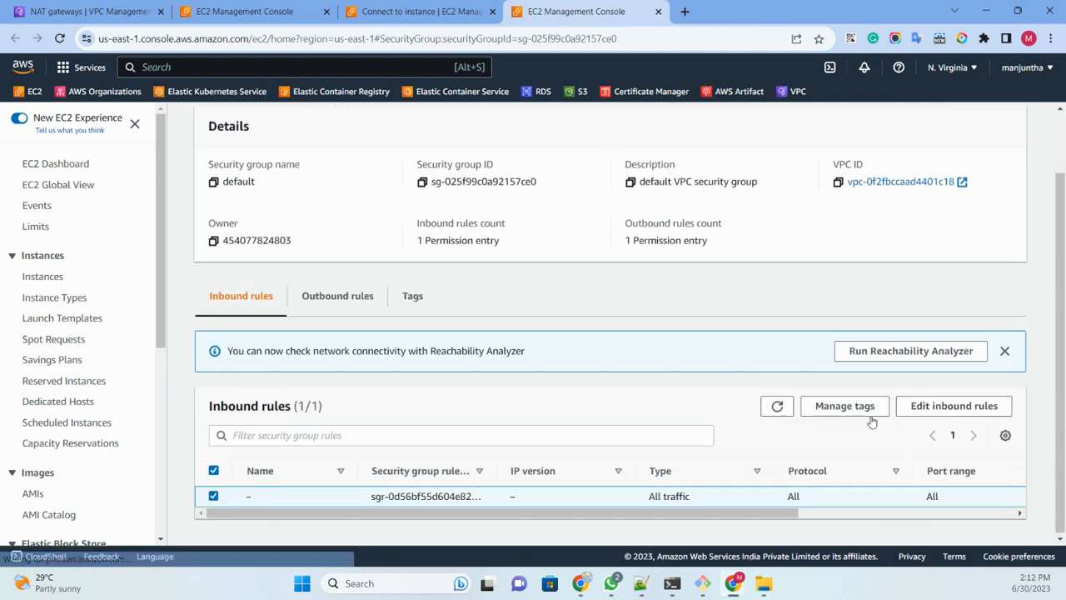
left_click(926, 408)
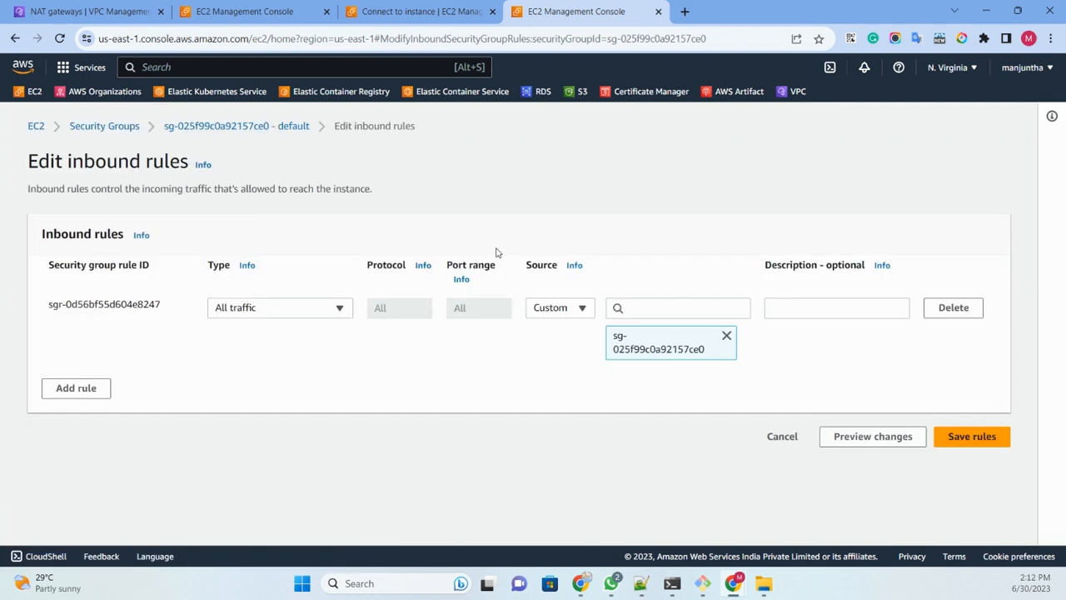
Step: Try to change the source of the existing all-traffic inbound rule to Anywhere-IPv4 (0.0.0.0/0)
left_click(726, 337)
left_click(552, 313)
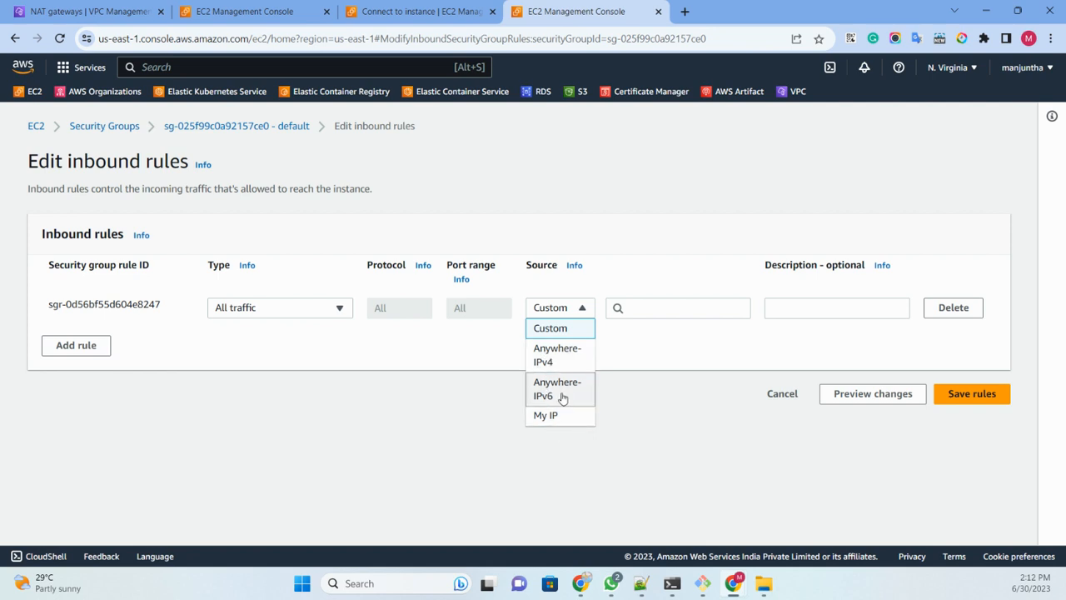
left_click(553, 359)
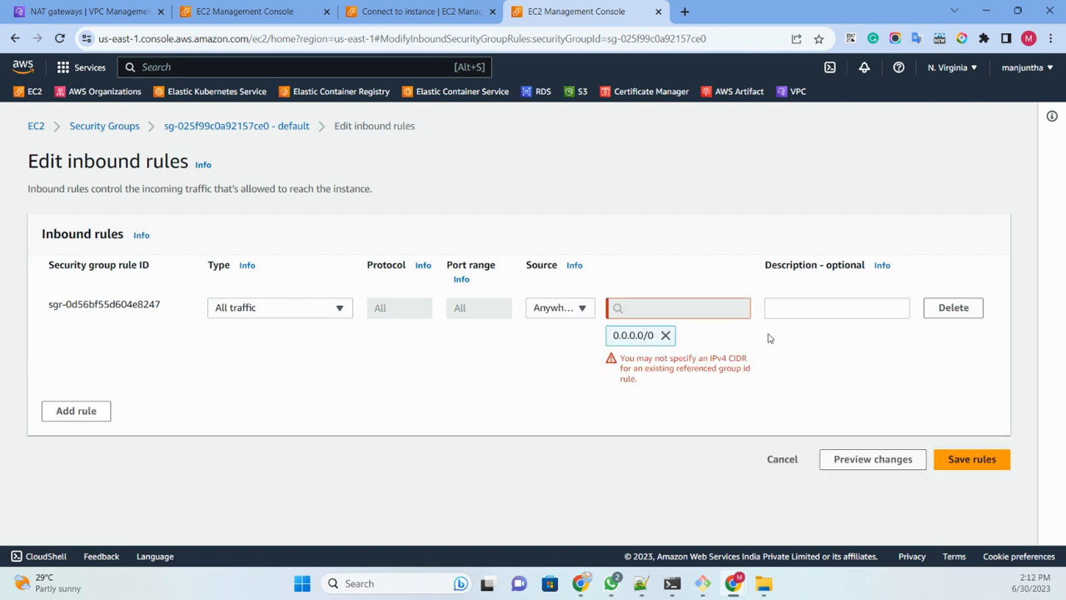
left_click(666, 335)
Step: Replace the existing inbound rule with an All TCP rule whose source is Anywhere-IPv4, and save the rules
left_click(950, 308)
left_click(76, 323)
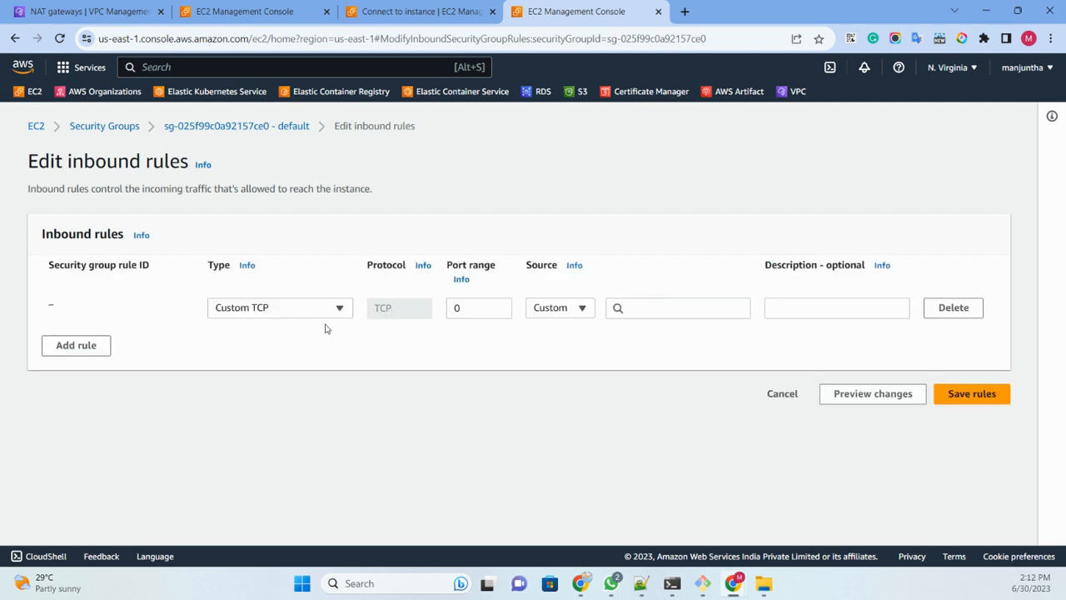
left_click(312, 315)
left_click(281, 429)
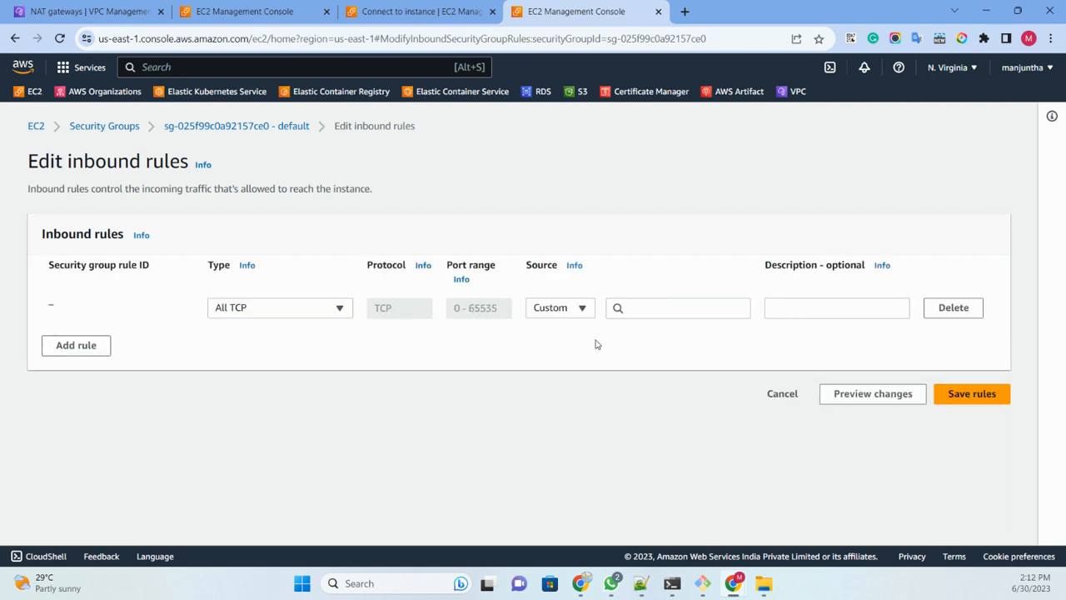
left_click(576, 309)
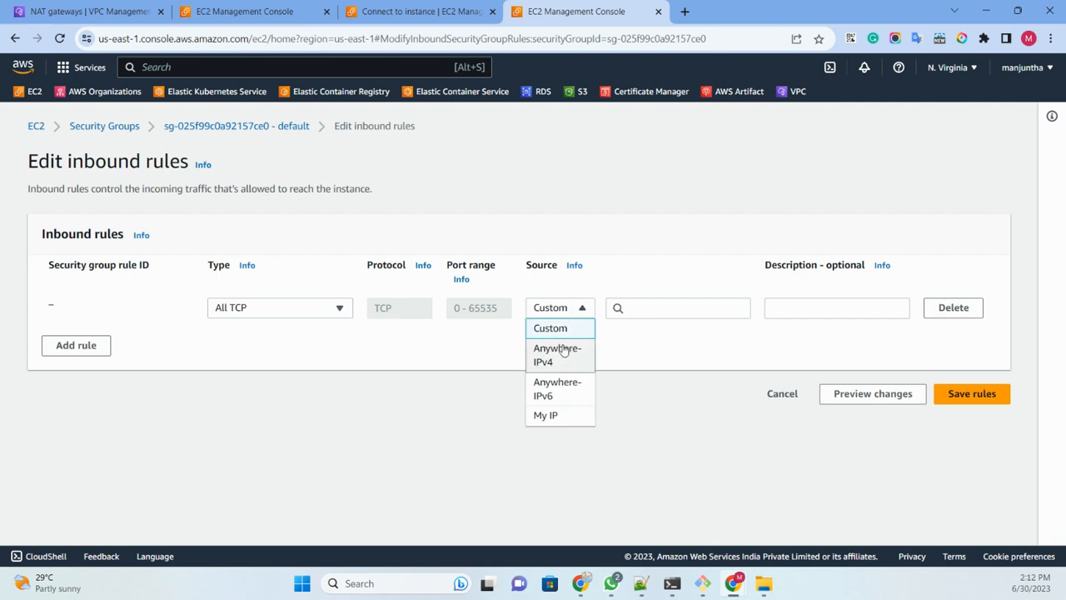
left_click(567, 349)
left_click(971, 423)
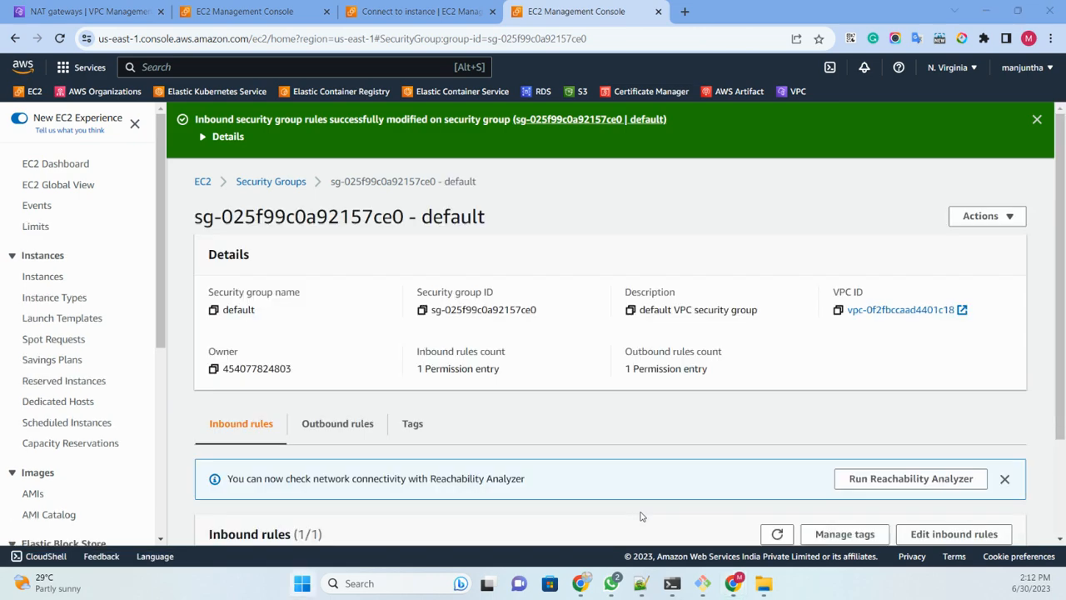
Step: Try the remote desktop connection to the public instance again, accepting the unknown publisher, and close the connection attempt
key("super+e")
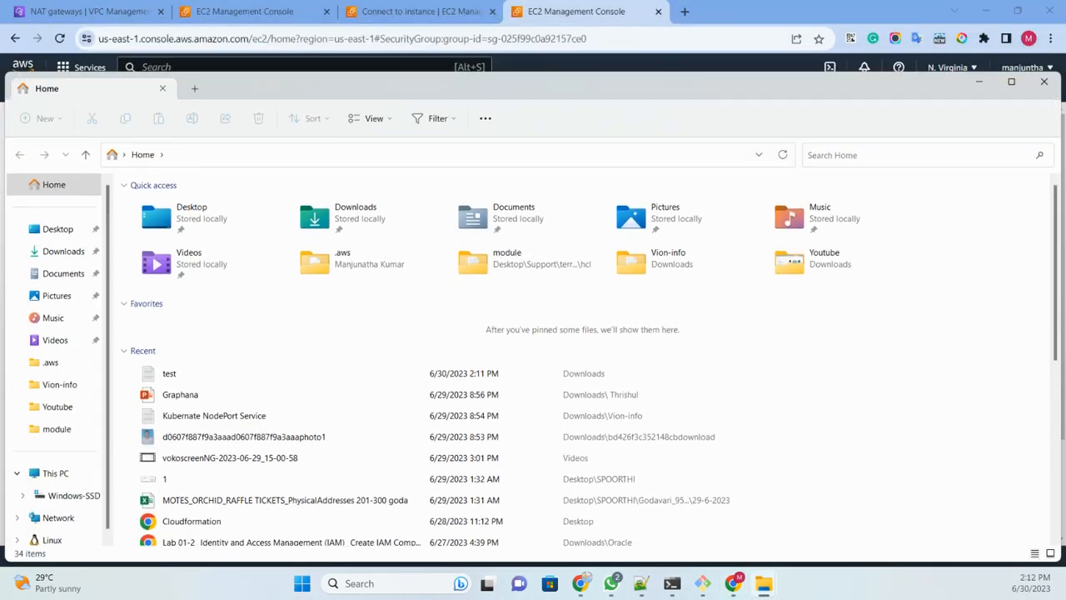
left_click_drag(402, 40, 0, 45)
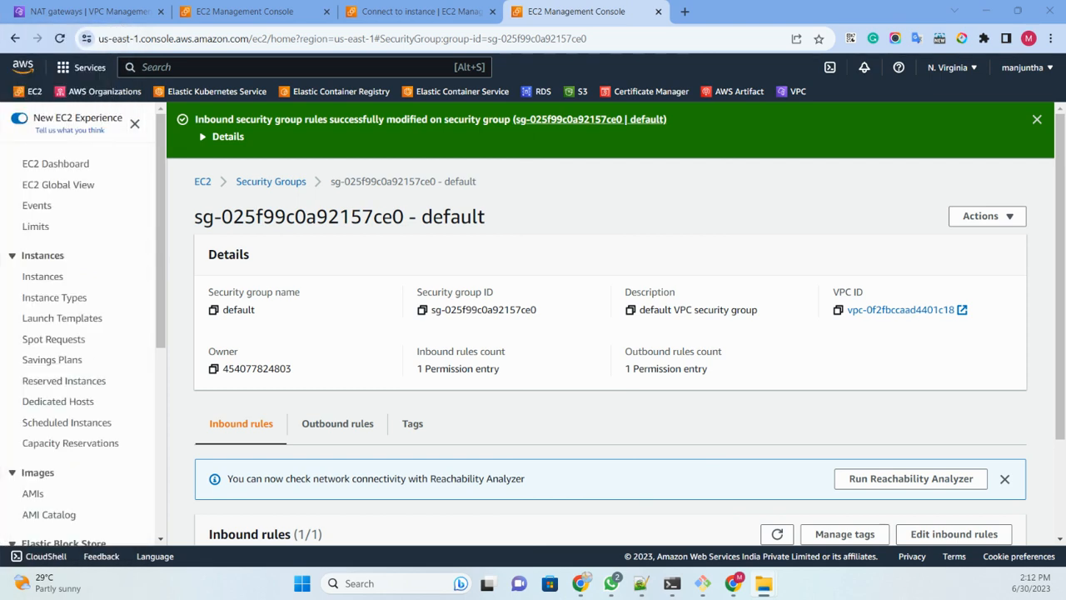
left_click_drag(0, 250, 673, 179)
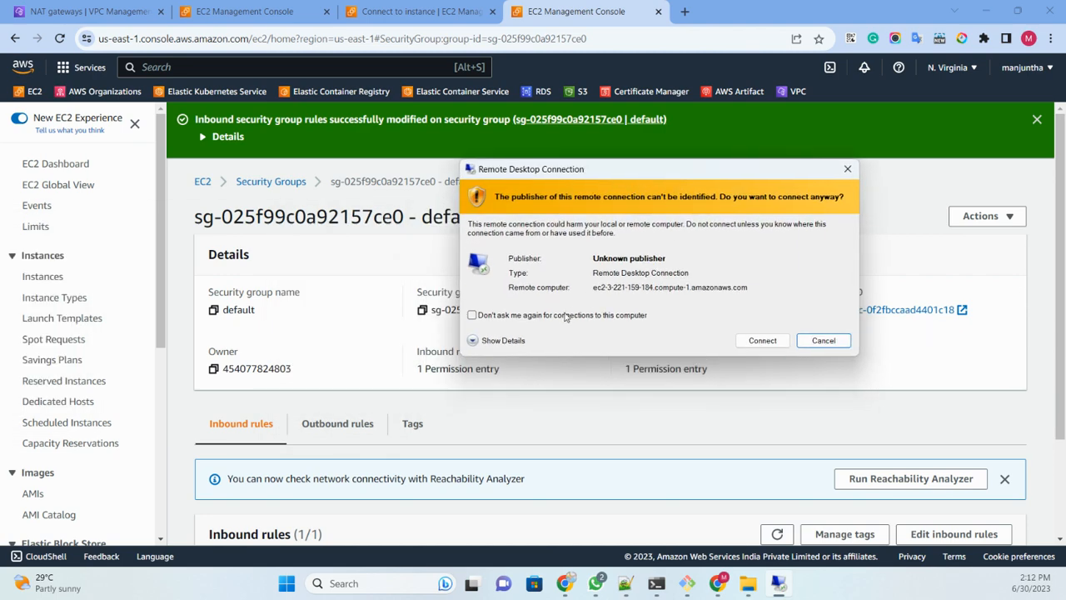
left_click(765, 341)
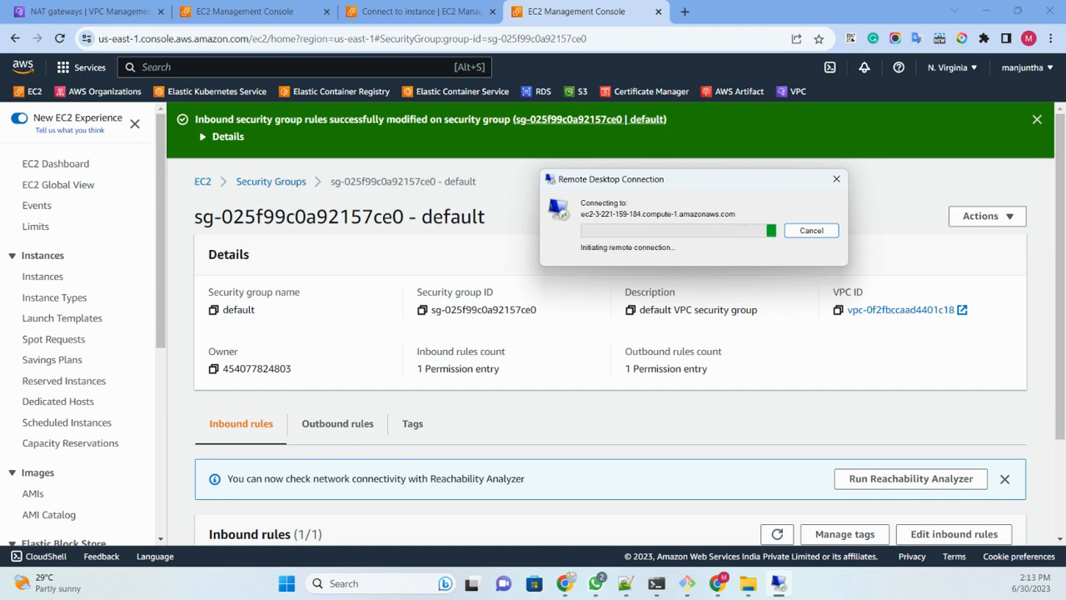
key("Escape")
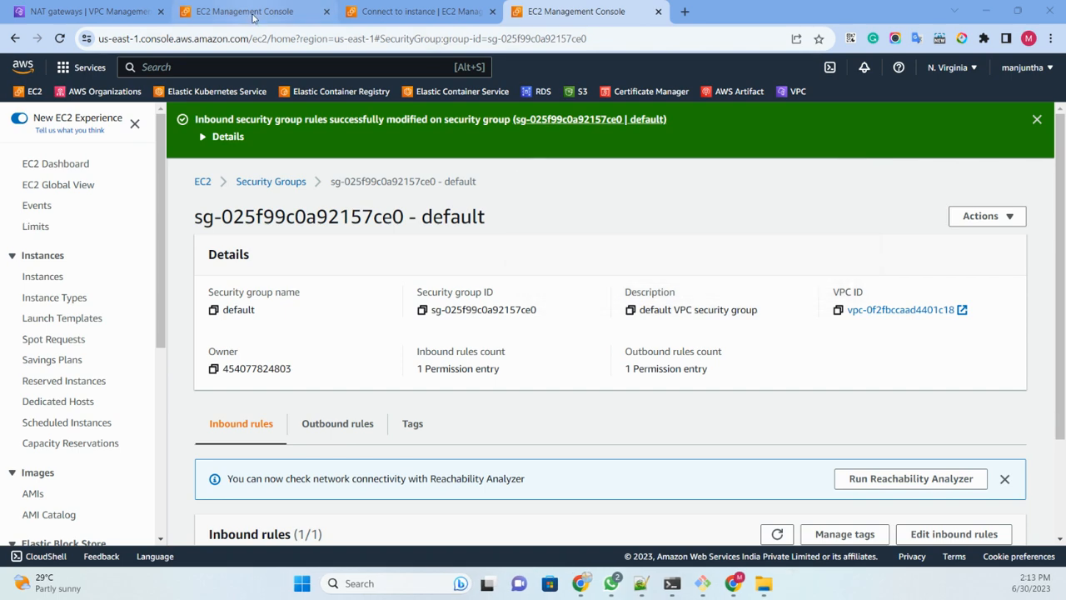
Step: Get an instance screenshot of the public instance to check its state, and return to the instance list
left_click(248, 20)
left_click(750, 118)
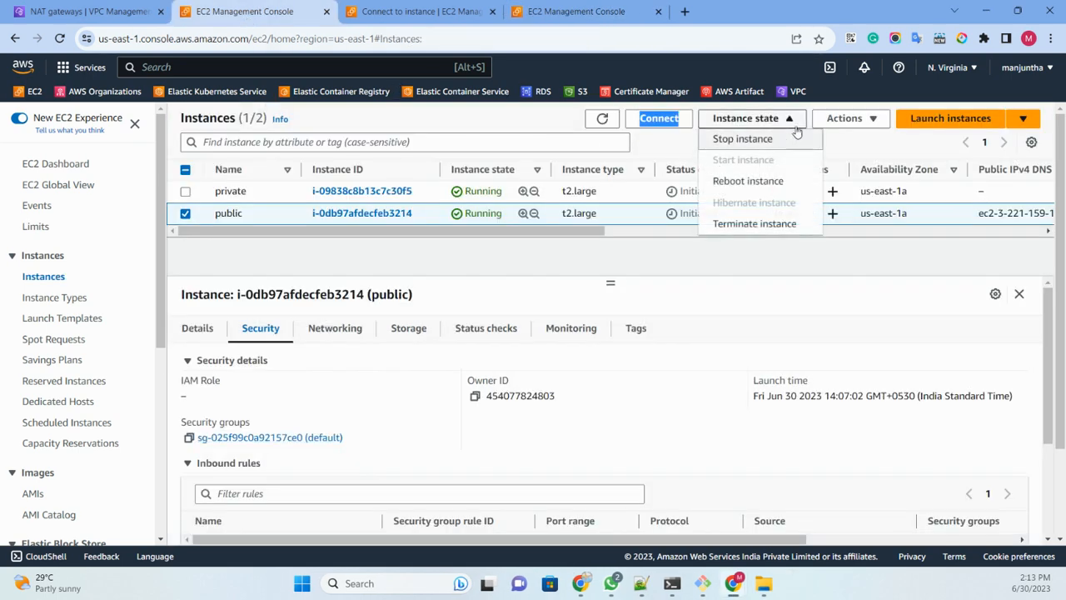
left_click(844, 119)
mouse_move(843, 291)
left_click(708, 310)
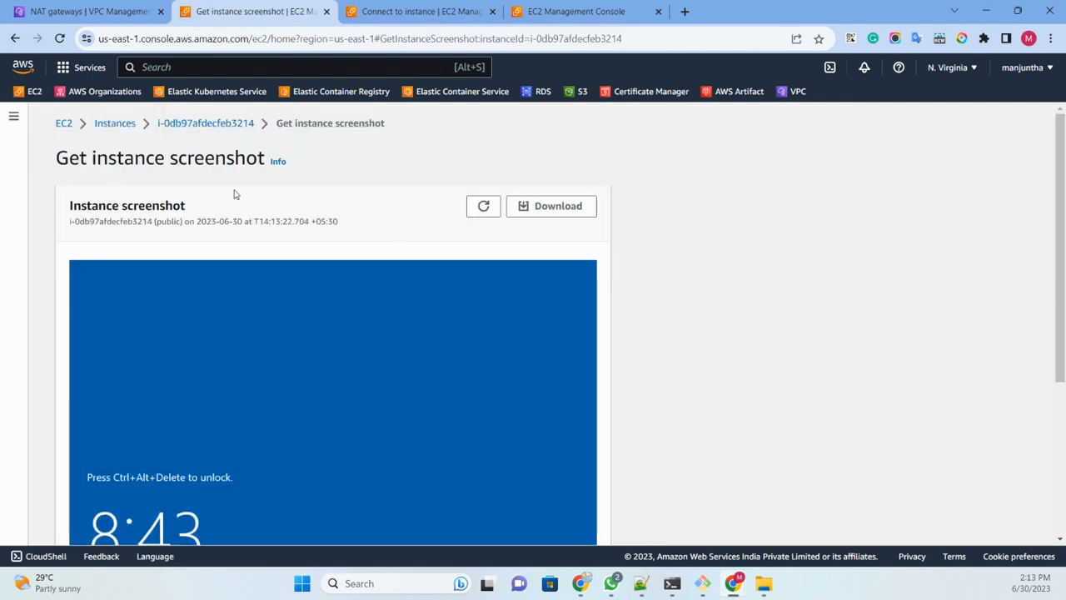
left_click(115, 123)
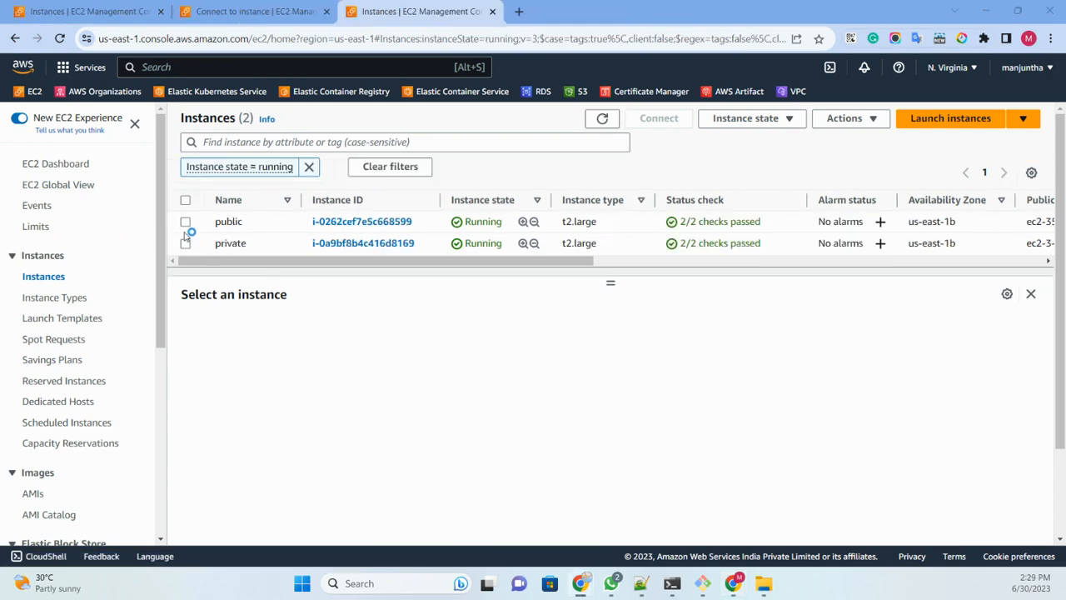
Step: Download and open the remote desktop file for the public instance from its RDP client connection page
left_click(185, 223)
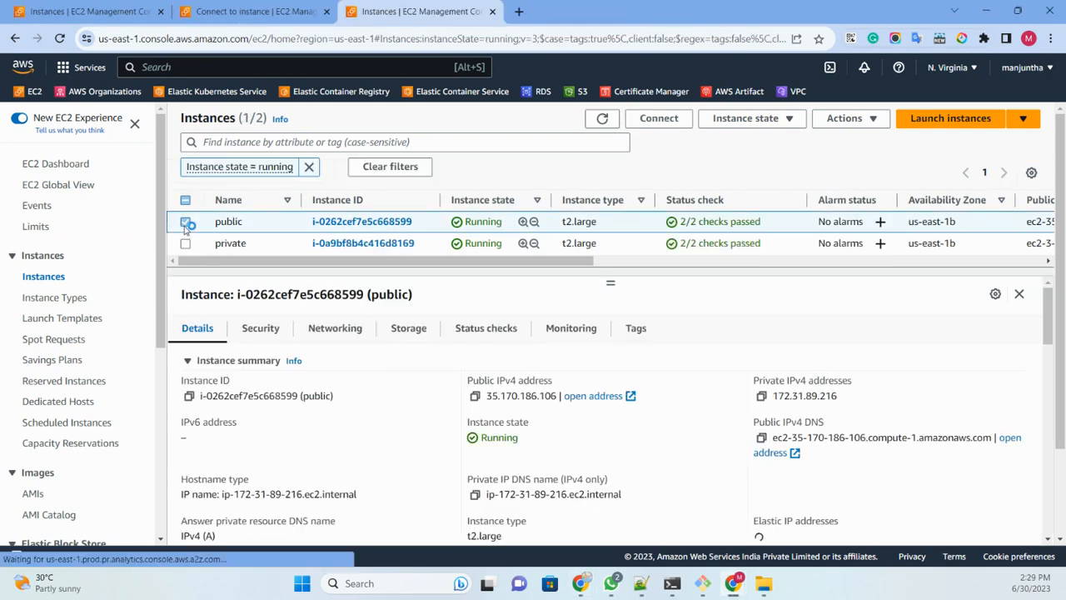
left_click(666, 119)
left_click(204, 222)
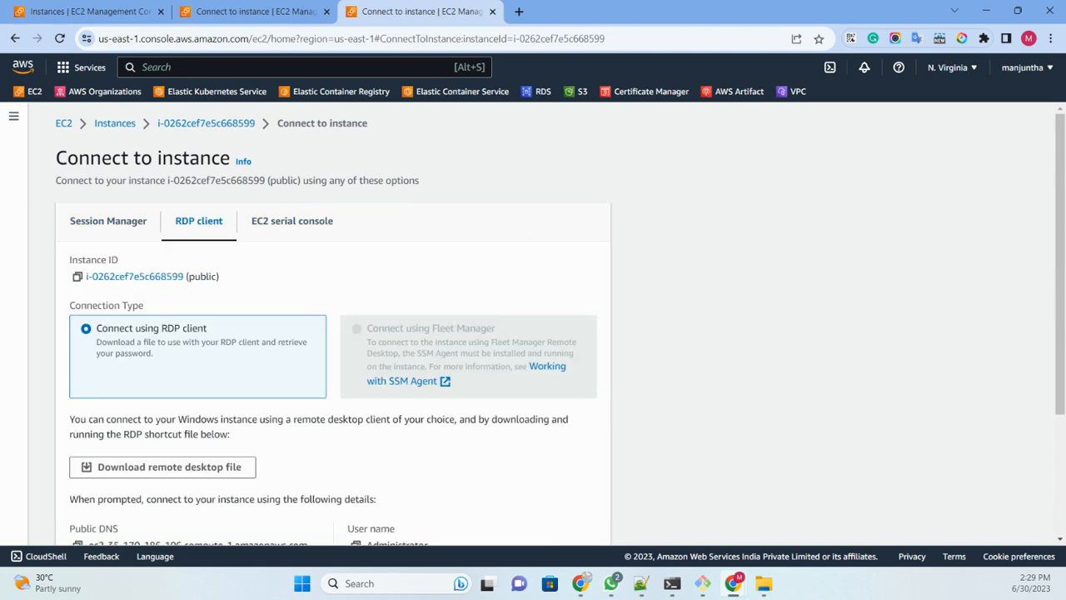
scroll(448, 239, "down", 2)
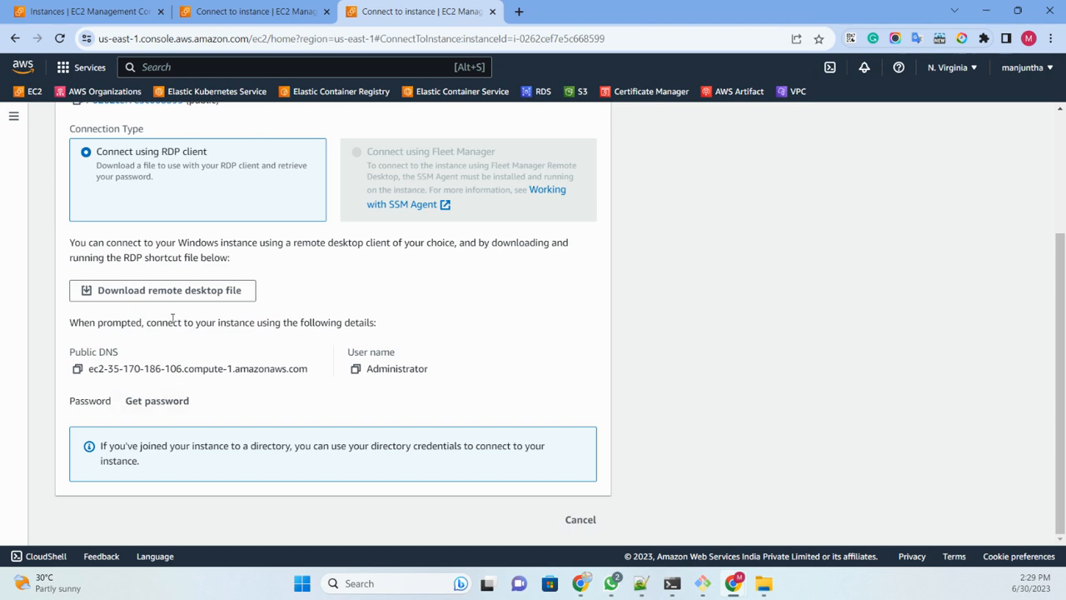
left_click(168, 290)
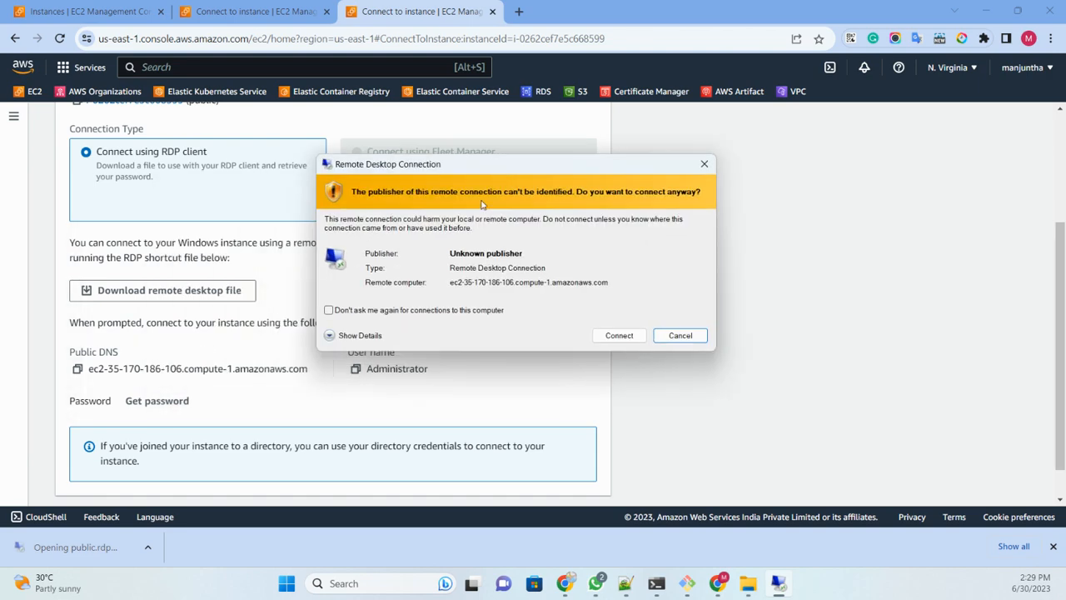
Step: Connect to the public instance with the remembered Administrator password, accepting the publisher and certificate warnings, and allow the PC to be discoverable on the network
left_click(424, 313)
left_click(616, 336)
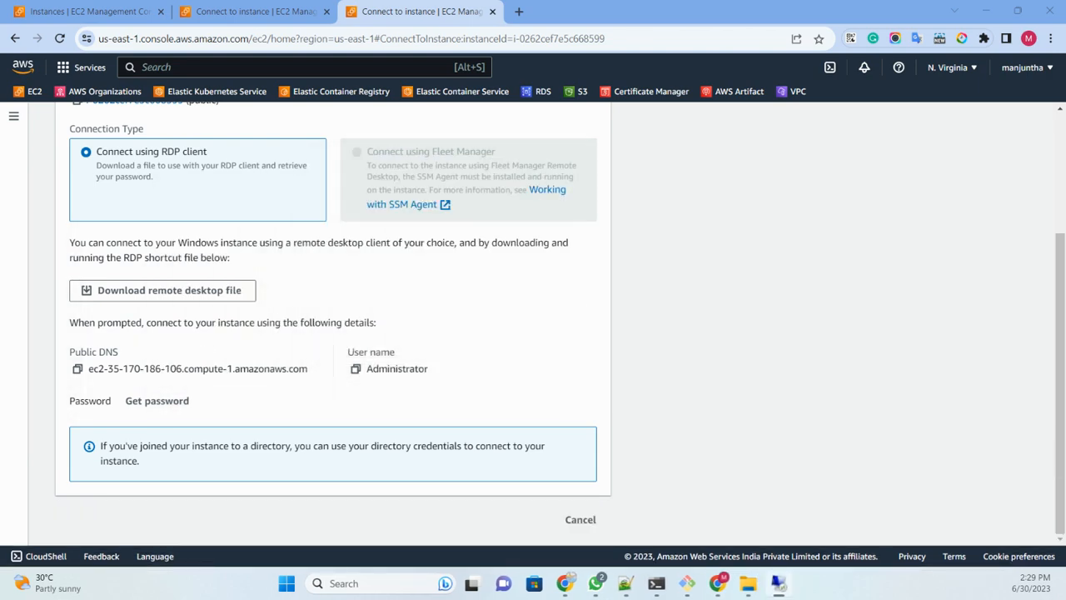
key("ctrl+v")
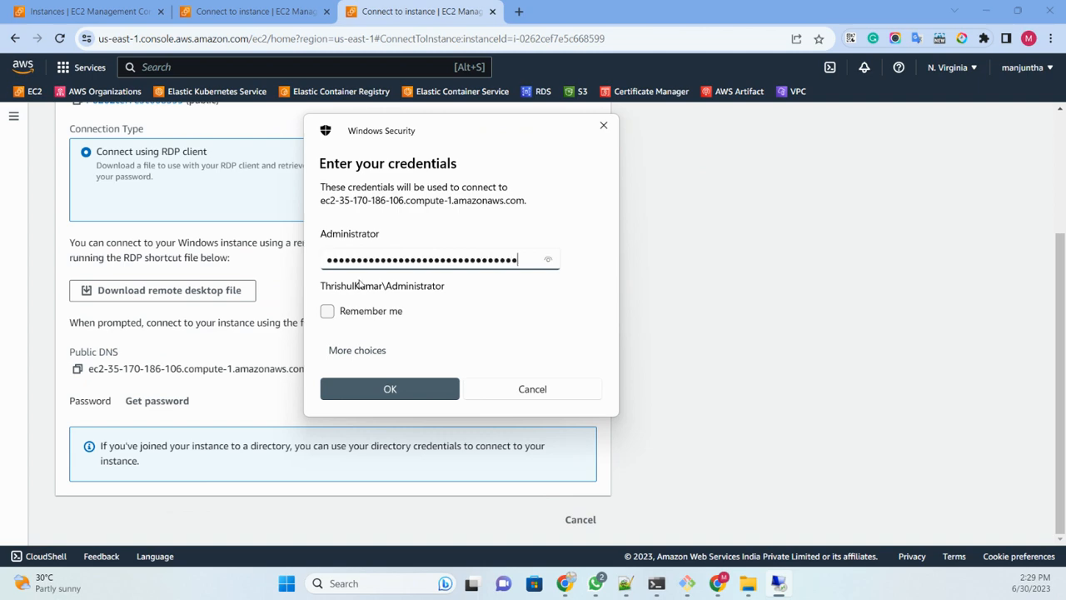
left_click(342, 313)
left_click(381, 383)
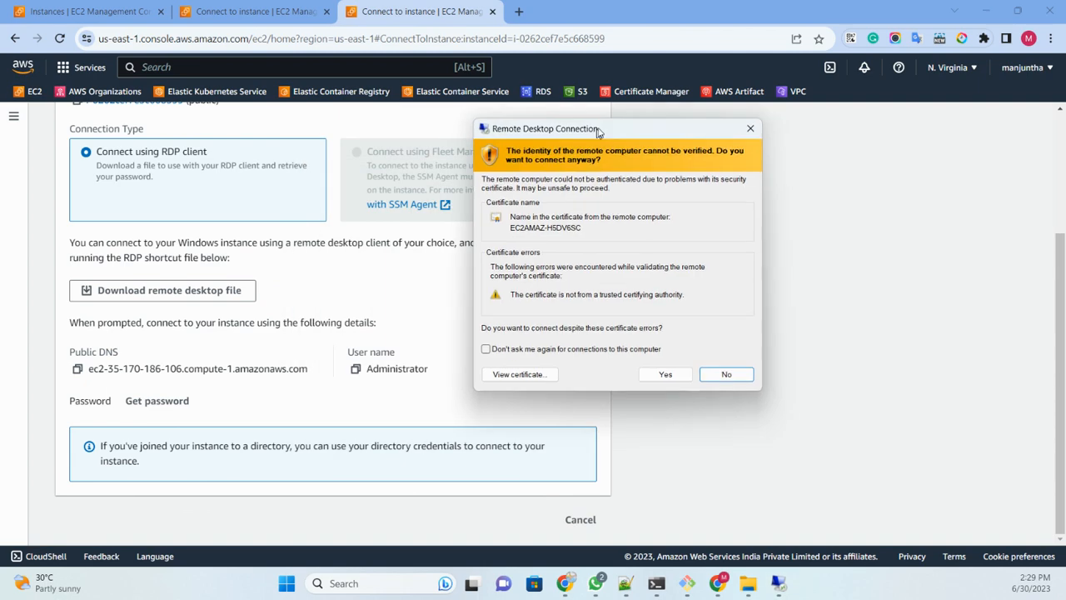
left_click(667, 364)
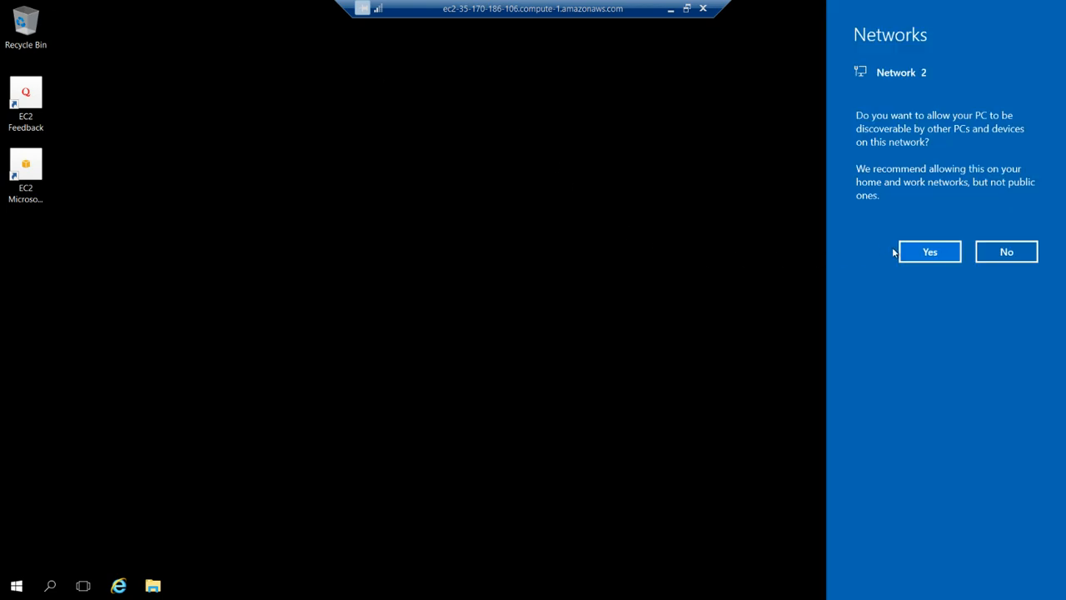
left_click(921, 252)
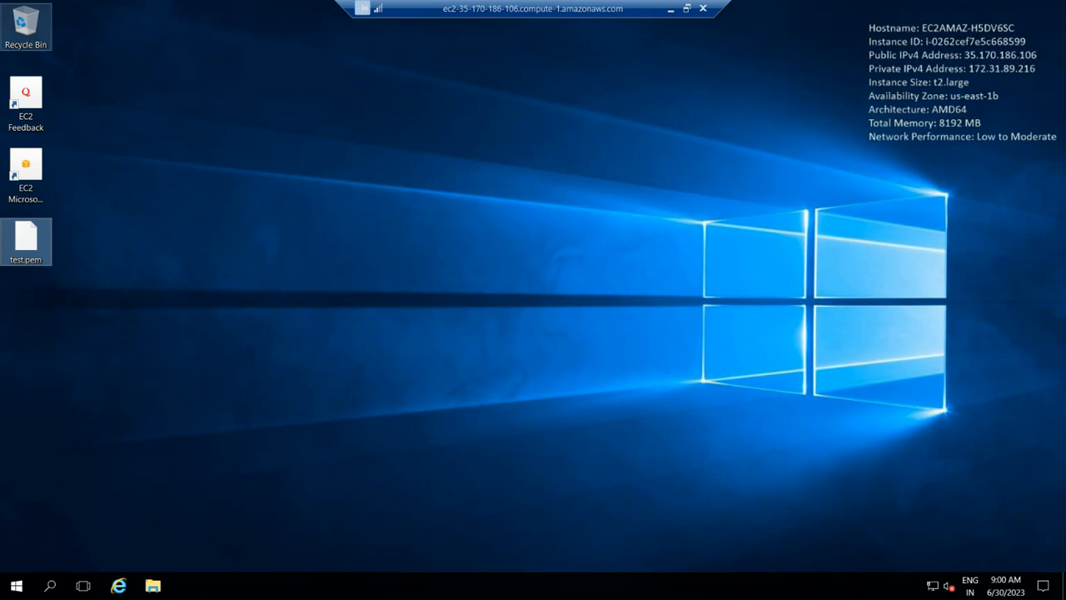
left_click(383, 64)
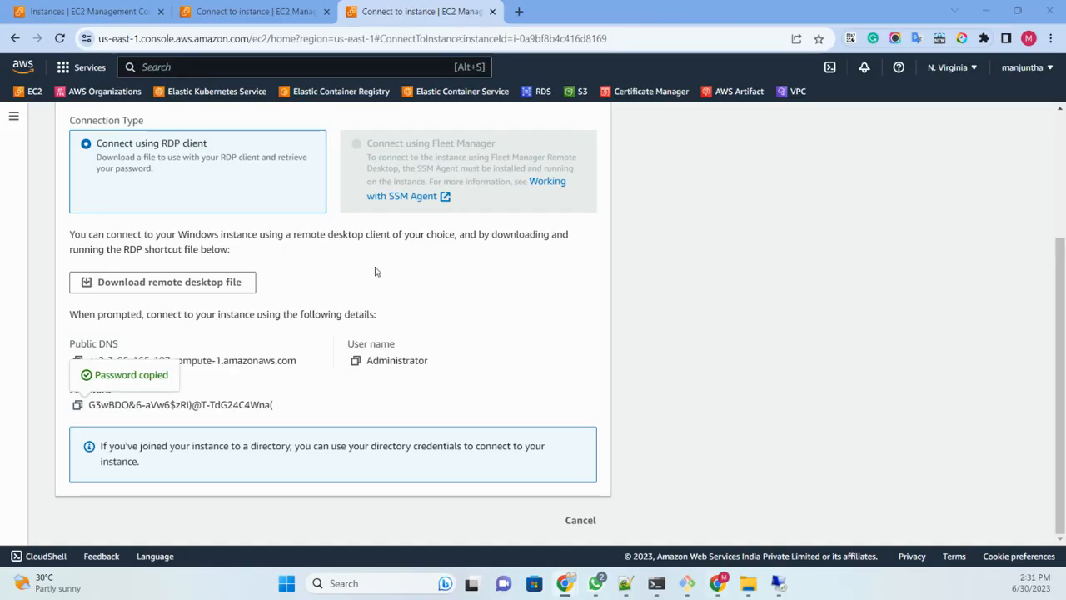
Step: Compare the RDP connection pages of the private and public instances with the remote session's credentials prompt for 172.31.88.74
scroll(376, 272, "up", 3)
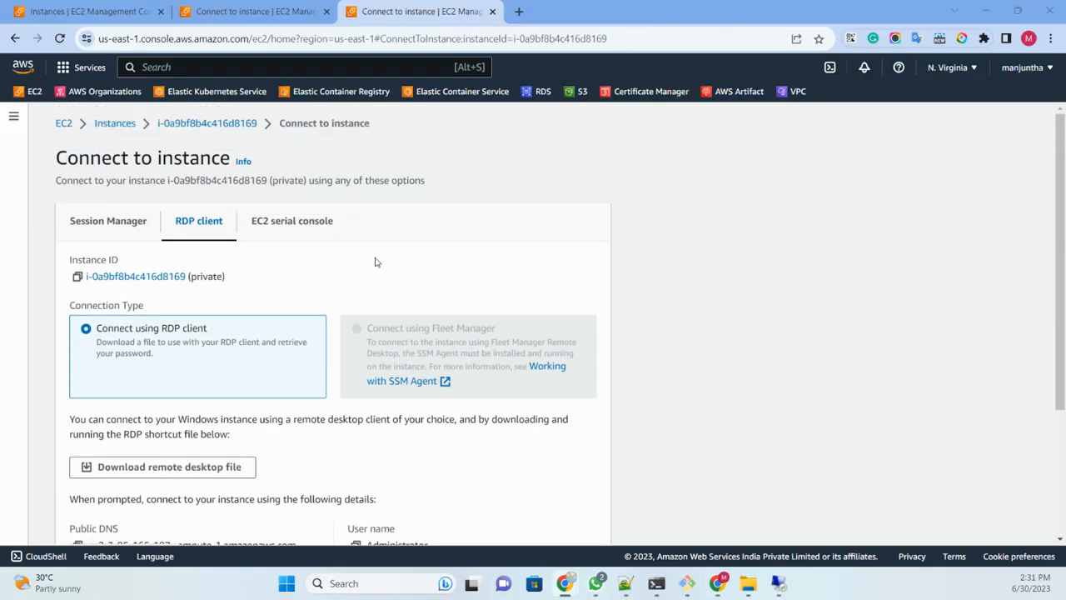
double_click(288, 181)
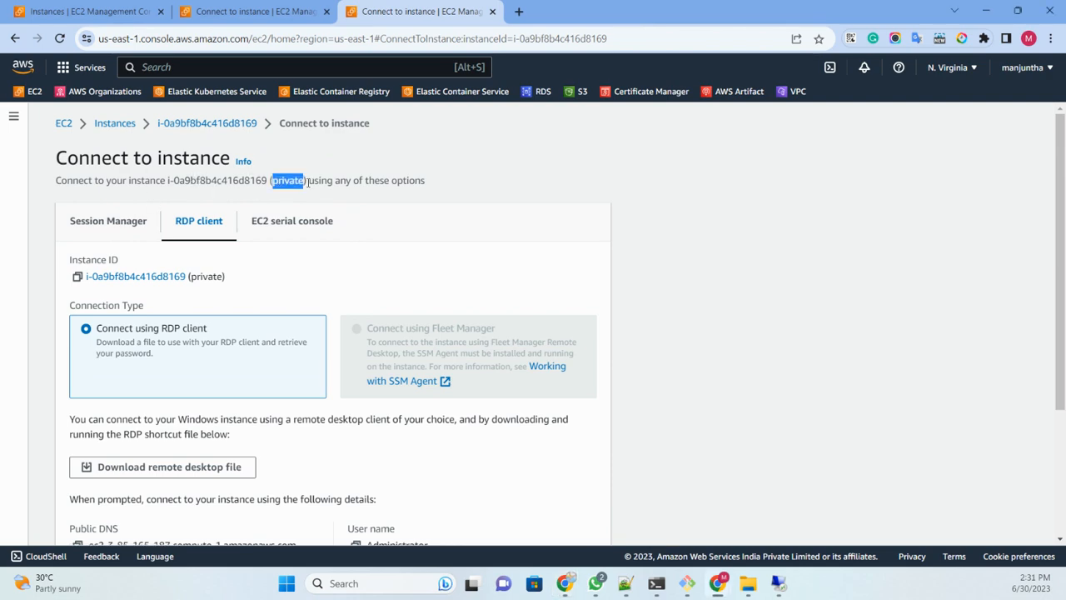
scroll(534, 346, "down", 3)
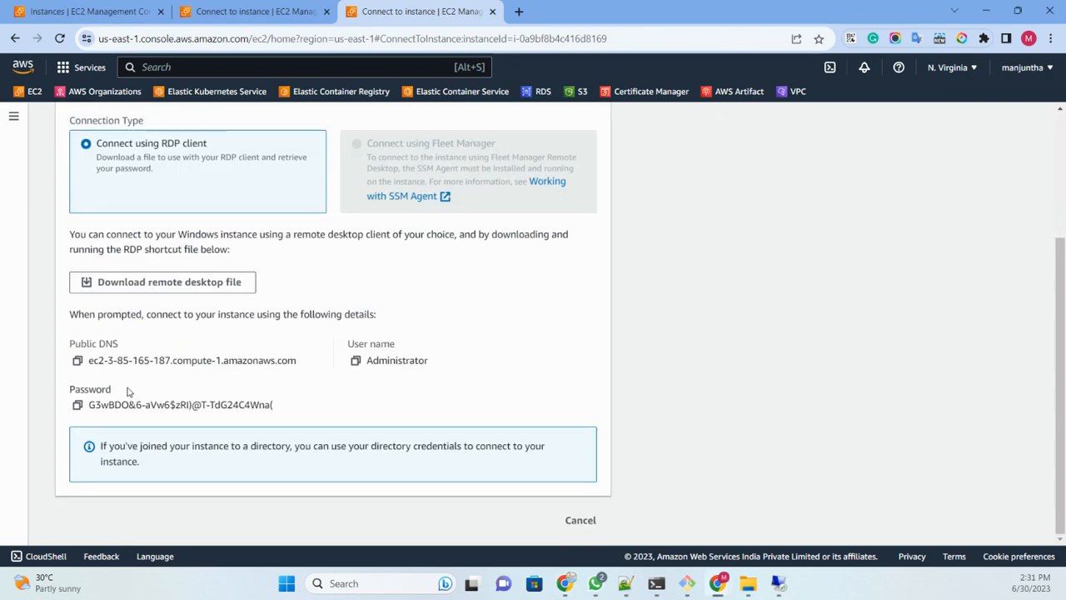
left_click(779, 585)
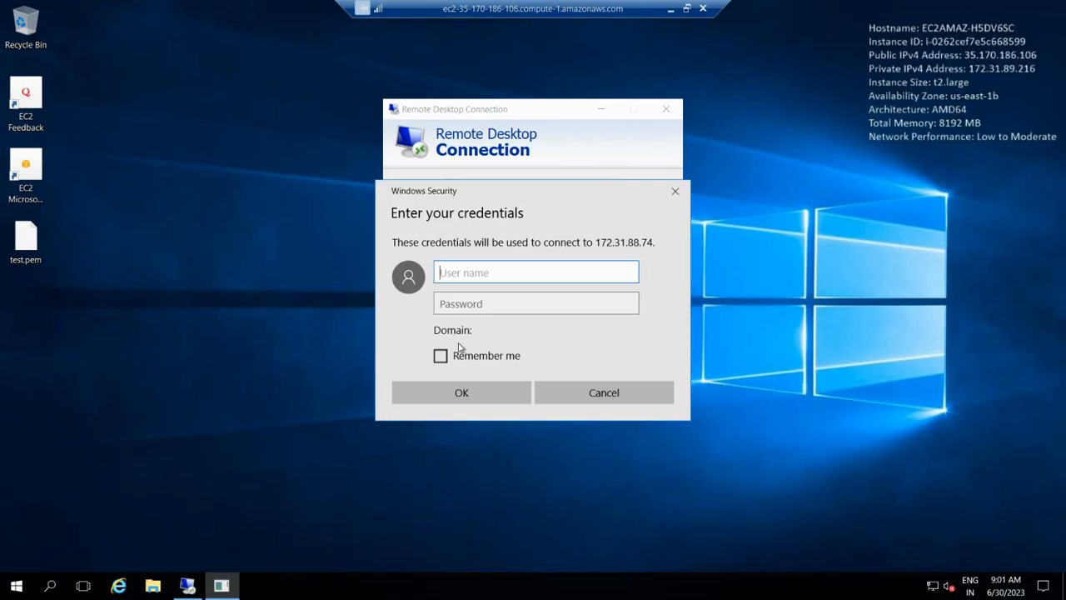
left_click_drag(526, 201, 779, 221)
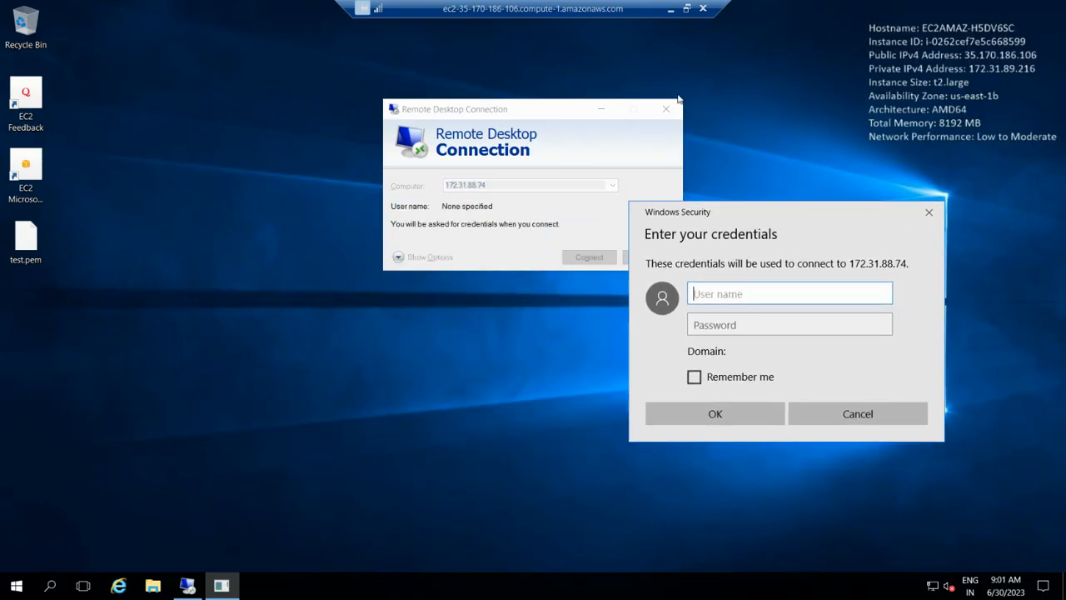
left_click(670, 8)
scroll(291, 288, "up", 3)
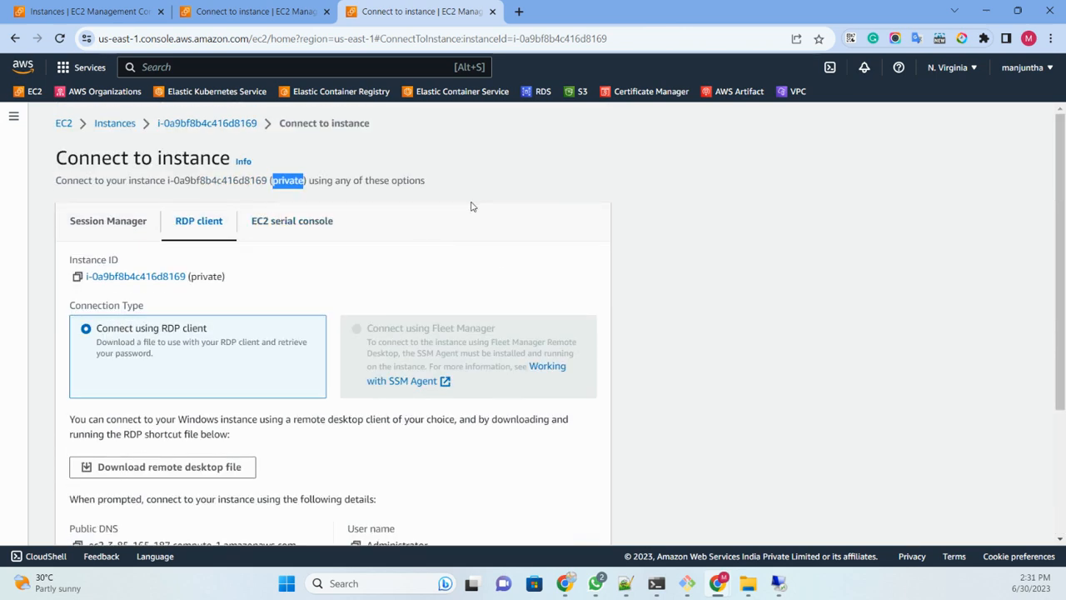
left_click(259, 19)
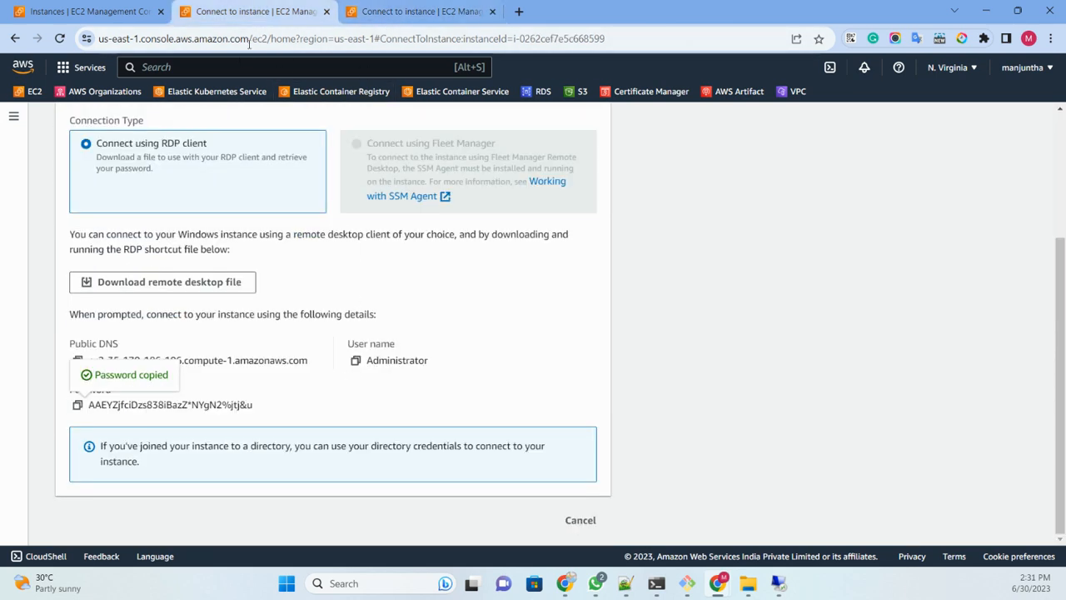
scroll(294, 303, "up", 3)
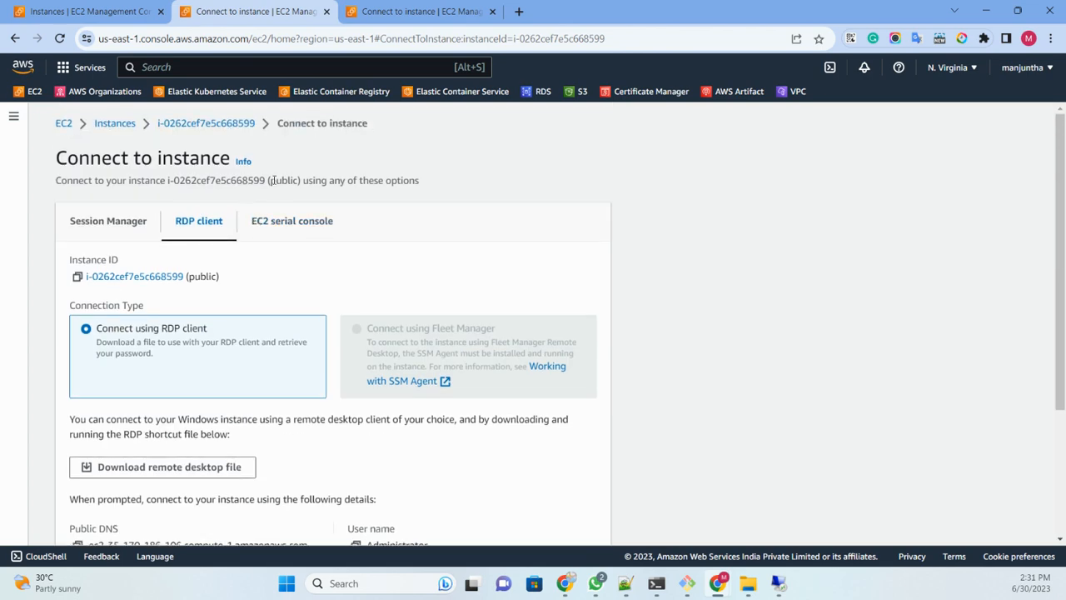
double_click(275, 180)
key("ctrl+Tab")
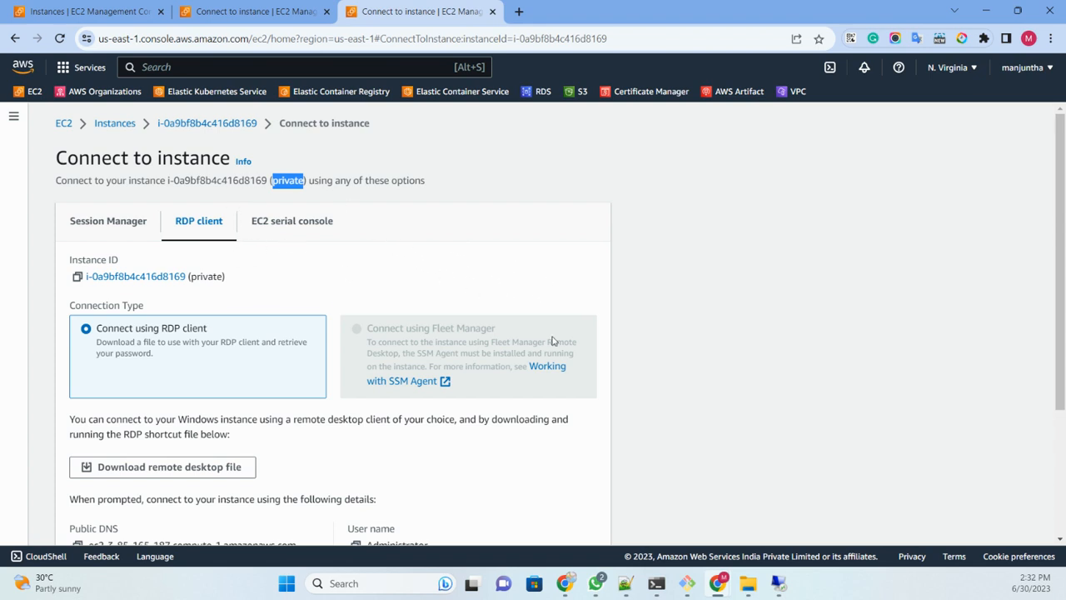
Step: From the public instance's session, connect to 172.31.88.74 as Administrator with the pasted password, remembering the credentials and accepting the certificate warning
left_click(779, 587)
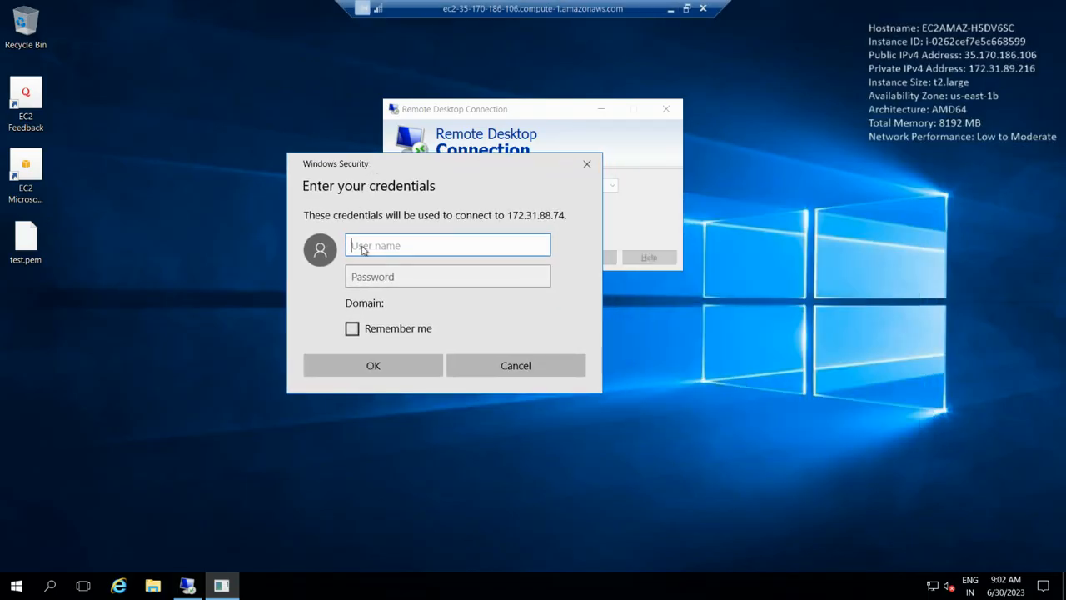
type("Administrator")
key("Tab")
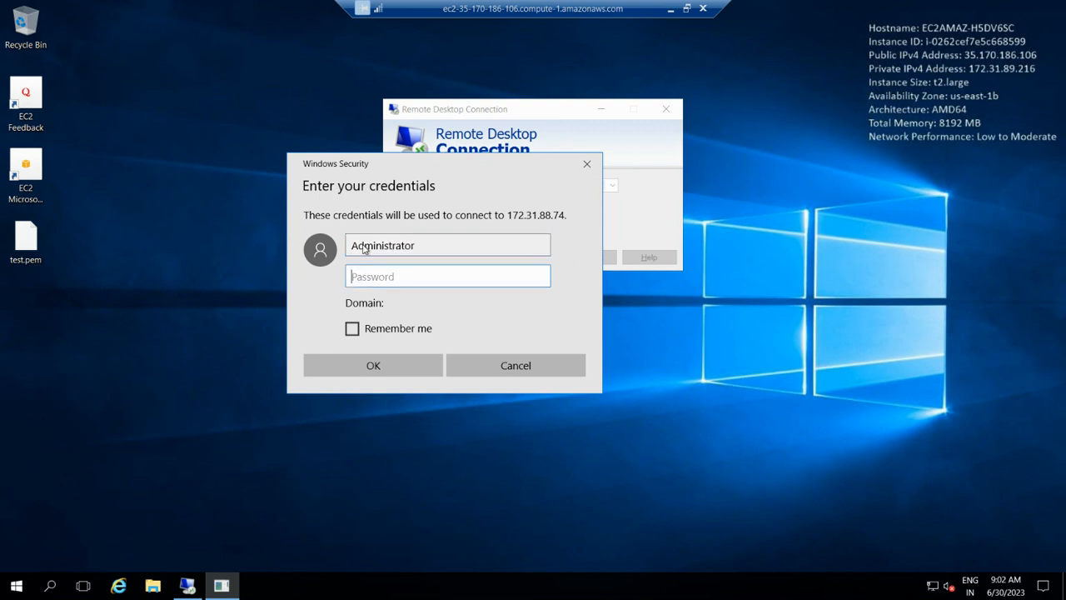
key("ctrl+v")
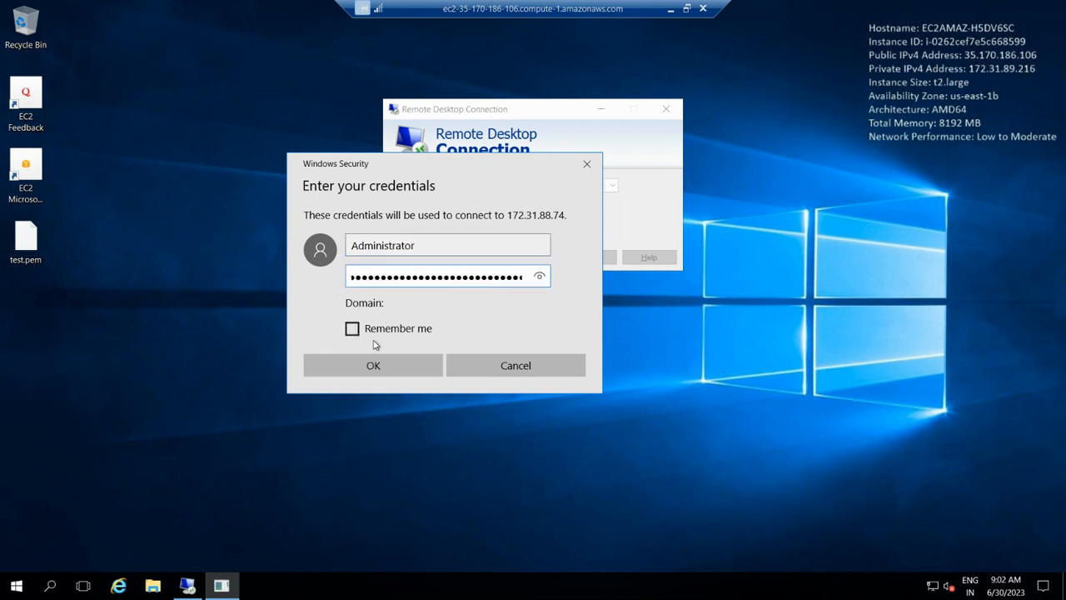
left_click(375, 334)
left_click(374, 366)
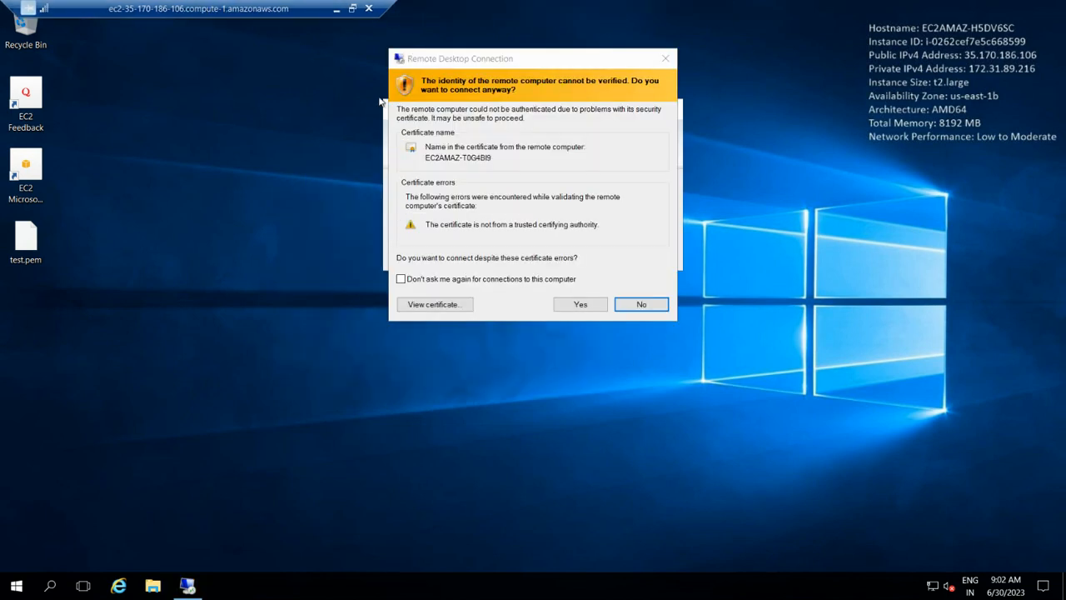
left_click(575, 308)
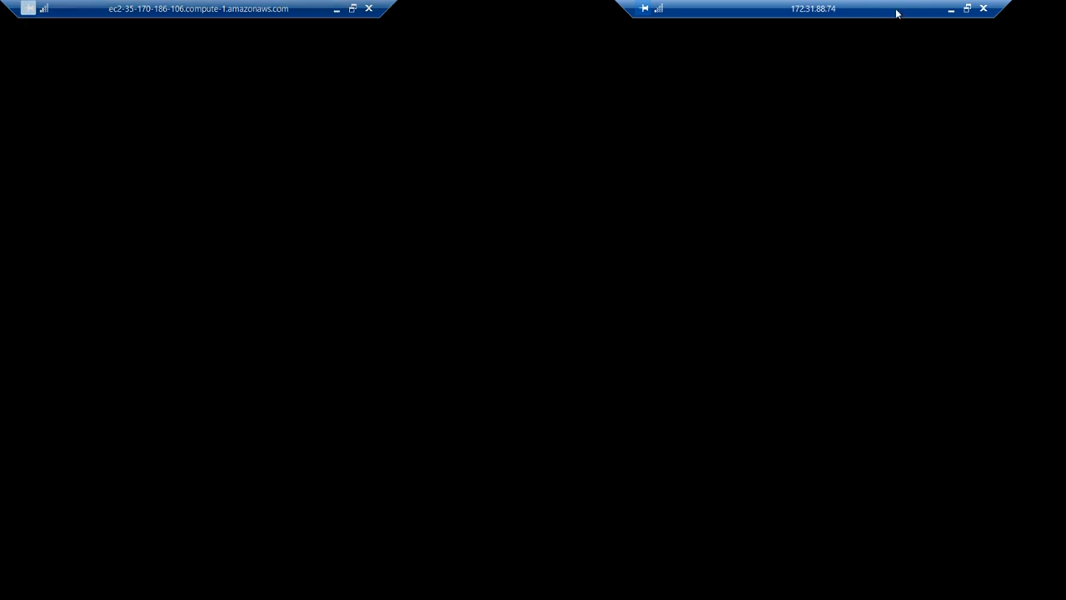
Step: Minimize the 172.31.88.74 session and select the test.pem file on the public instance's desktop
left_click(950, 10)
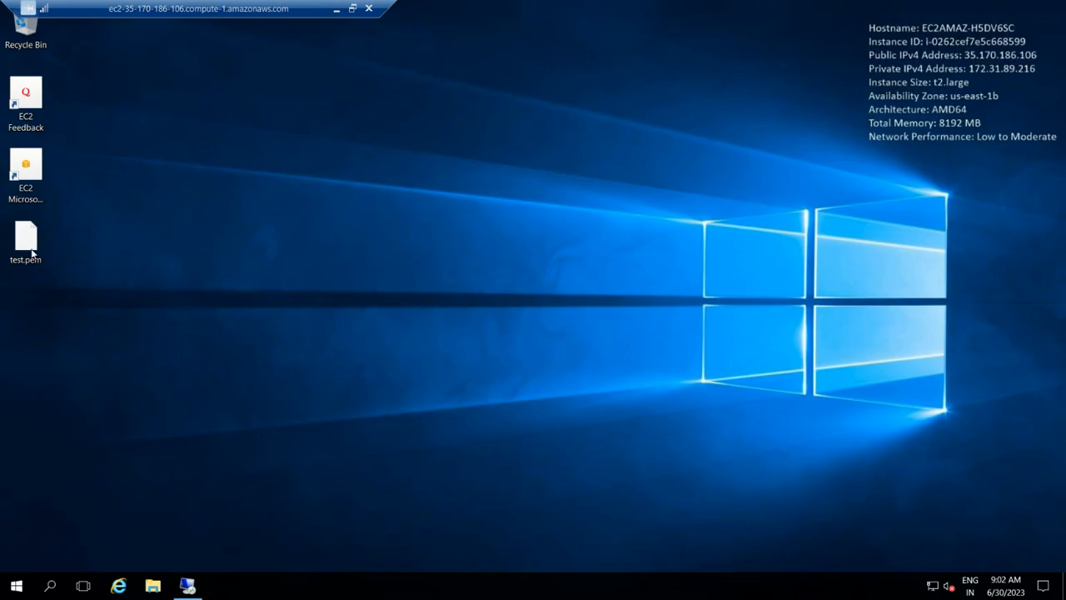
left_click(28, 241)
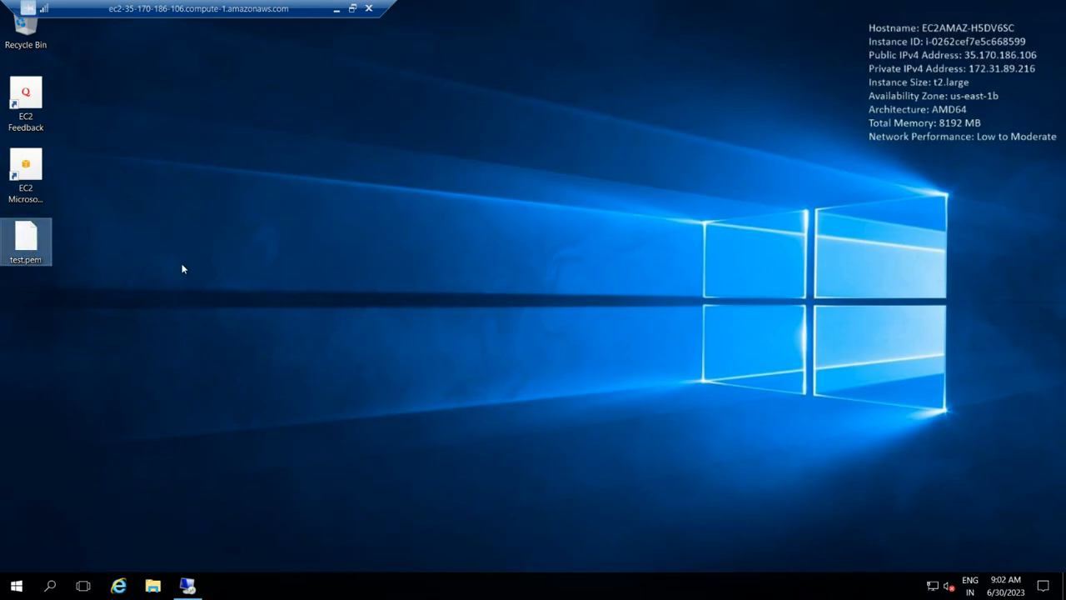